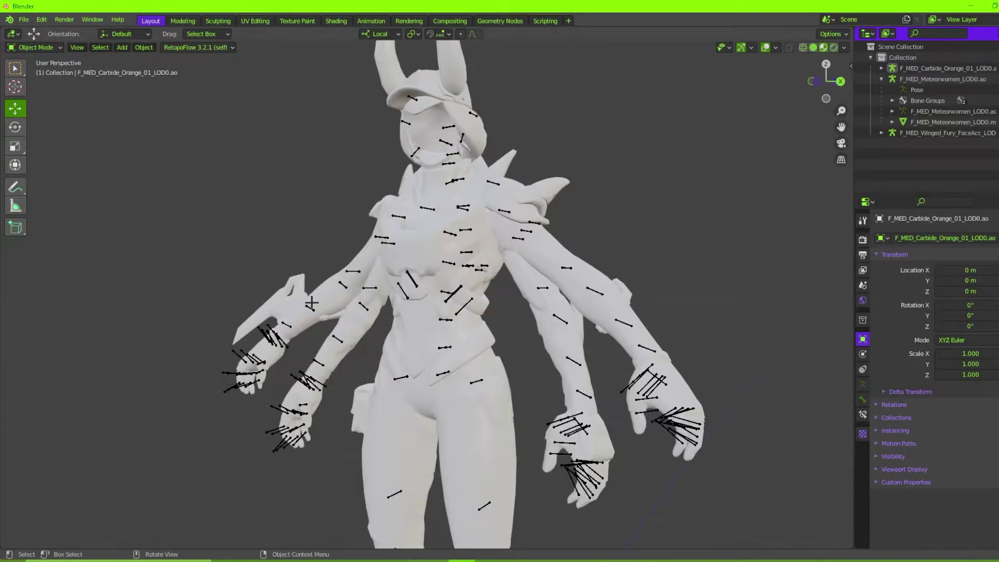
Examine how the overlapping Carbide Orange and Meteorwomen bodies line up, selecting each mesh in turn
{"action": "scroll", "coordinate": [391, 314], "scroll_direction": "down", "scroll_amount": 3}
{"action": "middle_click_drag", "start_coordinate": [406, 316], "coordinate": [475, 327]}
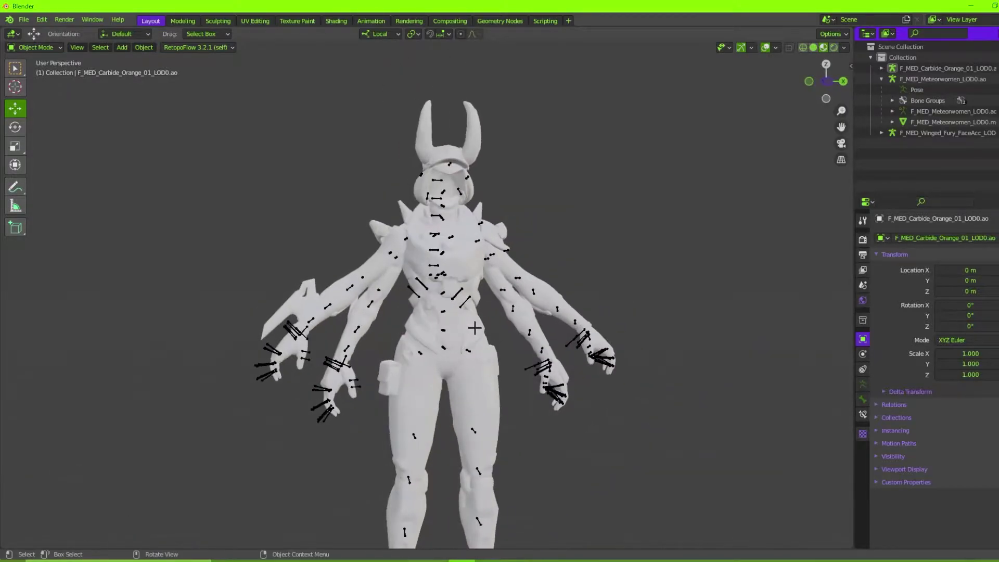
{"action": "scroll", "coordinate": [445, 345], "scroll_direction": "up", "scroll_amount": 3}
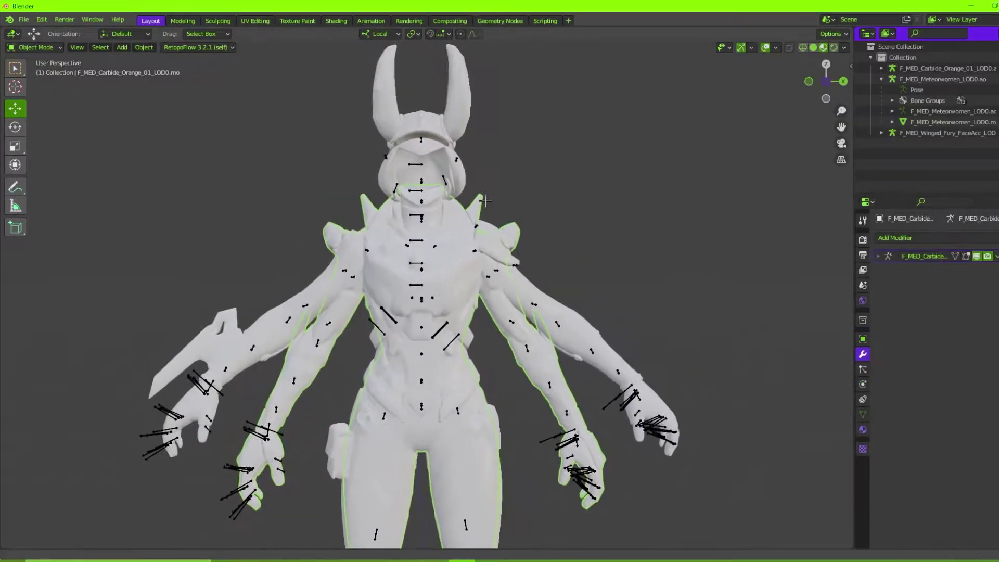
{"action": "left_click", "coordinate": [275, 312]}
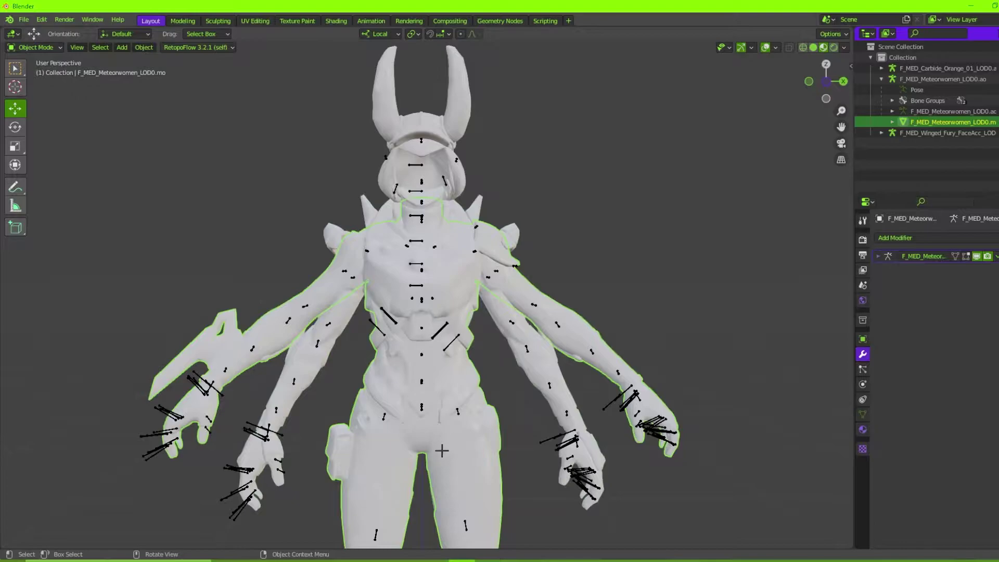
{"action": "scroll", "coordinate": [440, 389], "scroll_direction": "down", "scroll_amount": 3}
{"action": "scroll", "coordinate": [424, 280], "scroll_direction": "up", "scroll_amount": 6}
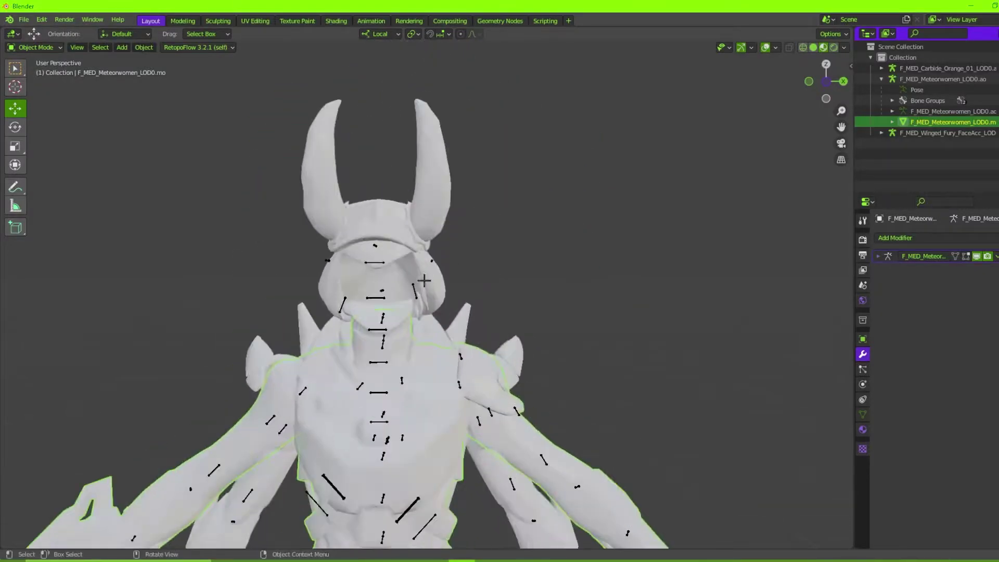
{"action": "left_click", "coordinate": [439, 194]}
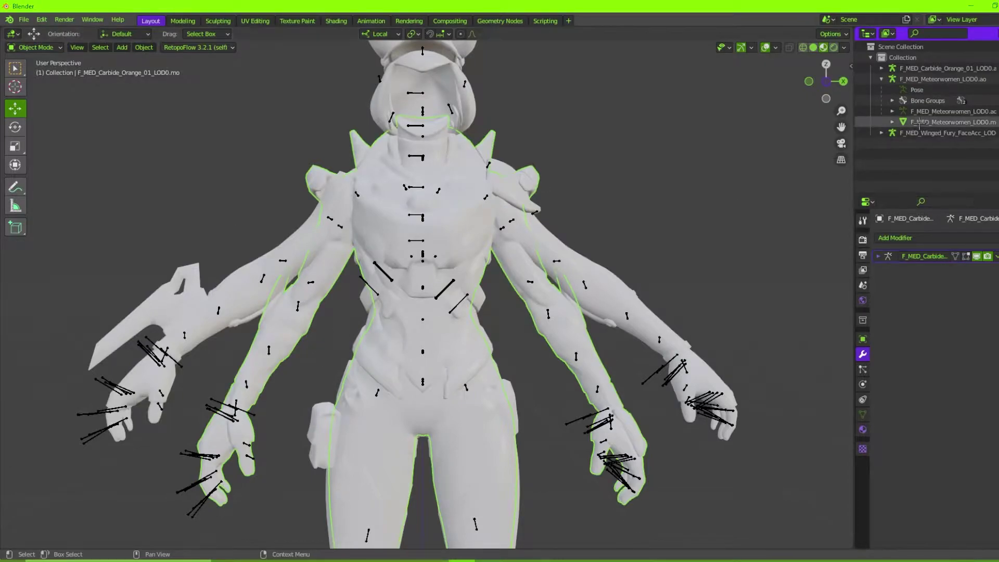
Hide the Meteorwomen and Winged Fury face accessory objects so that only the Carbide Orange body is displayed
{"action": "key", "text": "KP_Add"}
{"action": "left_click", "coordinate": [994, 165]}
{"action": "scroll", "coordinate": [988, 165], "scroll_direction": "down", "scroll_amount": 1}
{"action": "left_click", "coordinate": [994, 142]}
{"action": "scroll", "coordinate": [988, 104], "scroll_direction": "up", "scroll_amount": 1}
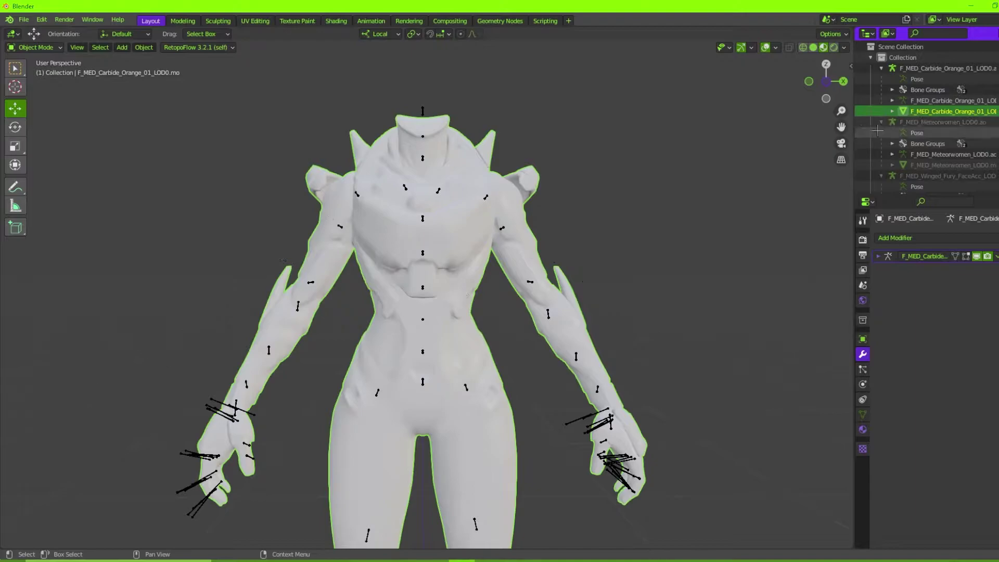
Delete the torso, arm and leg geometry from the Carbide Orange mesh, keeping the neck, spikes, forearm blades, hand plates and knee pads
{"action": "key", "text": "Tab"}
{"action": "scroll", "coordinate": [575, 208], "scroll_direction": "down", "scroll_amount": 2}
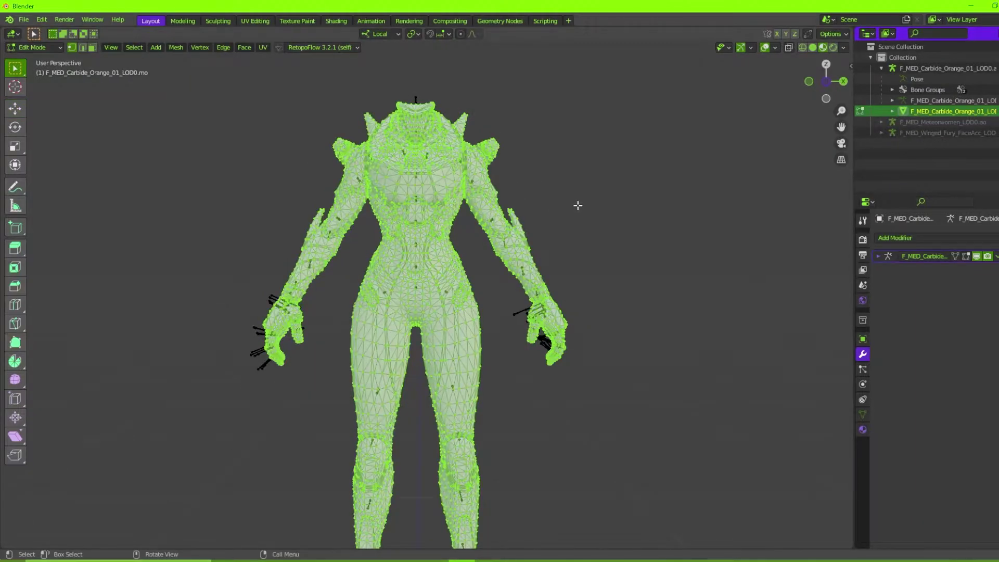
{"action": "key", "text": "Tab"}
{"action": "left_click", "coordinate": [38, 47]}
{"action": "left_click", "coordinate": [38, 71]}
{"action": "left_click", "coordinate": [166, 225]}
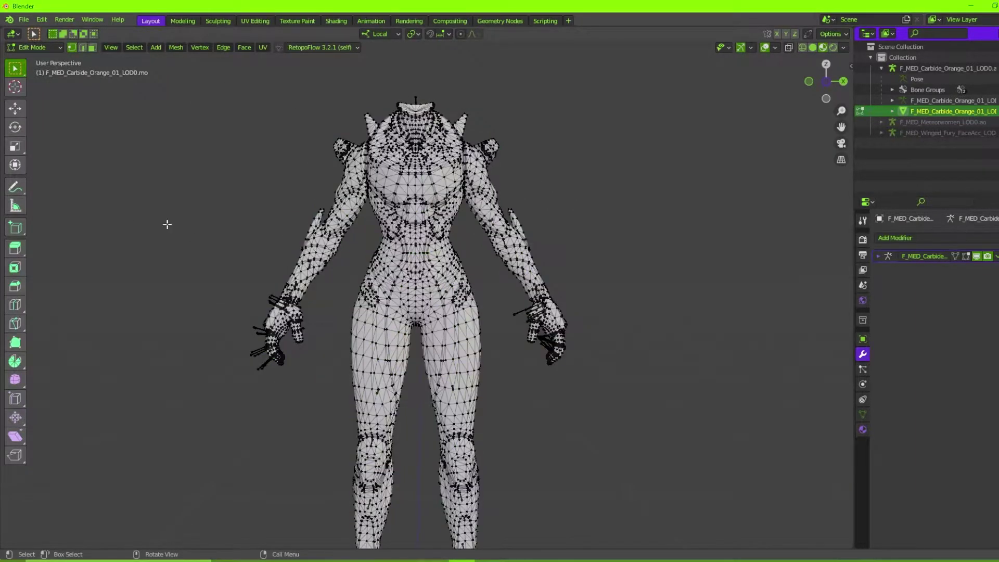
{"action": "key", "text": "ctrl+l"}
{"action": "key", "text": "x"}
{"action": "left_click", "coordinate": [431, 254]}
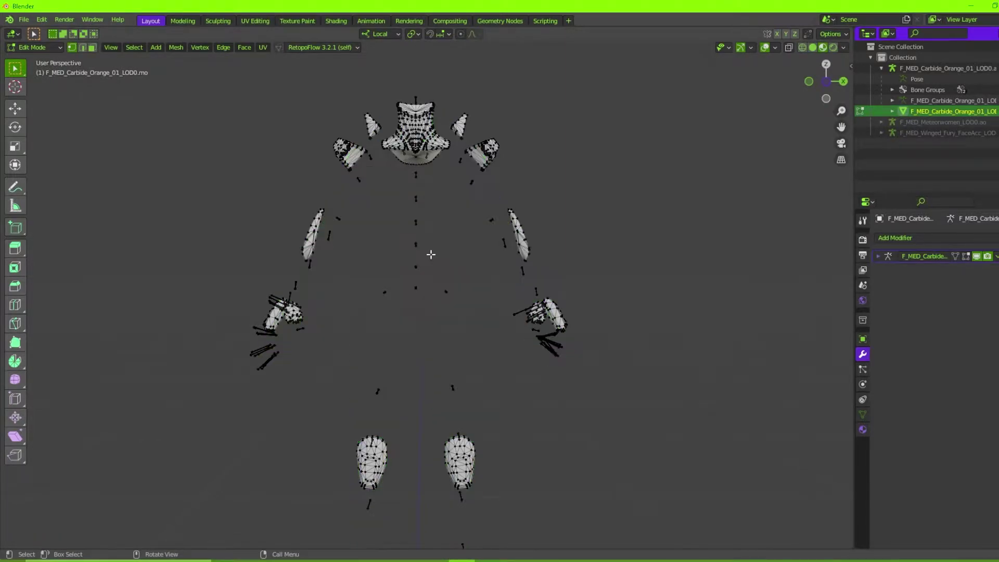
Return to Object Mode, unhide the Meteorwomen character and select its body mesh
{"action": "key", "text": "Tab"}
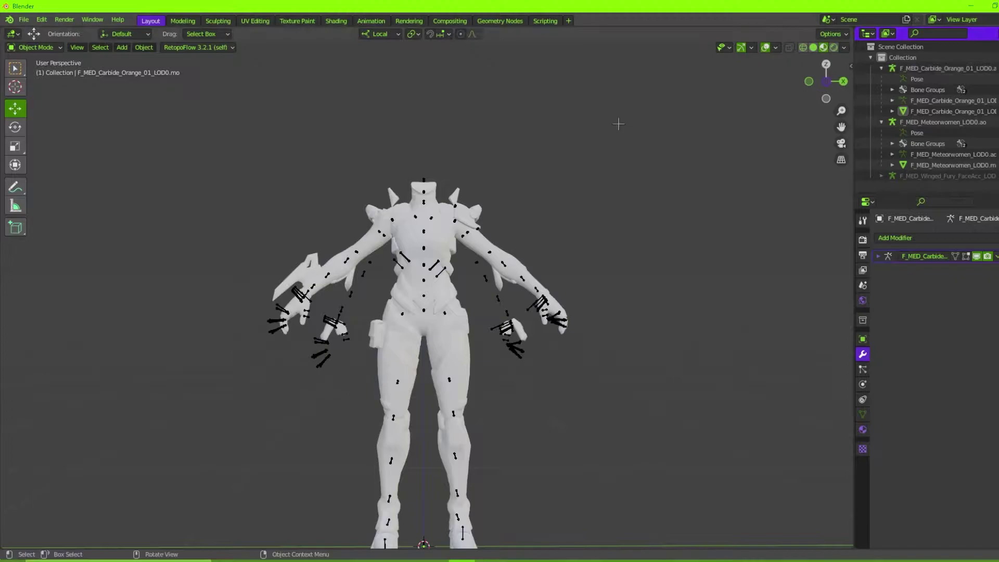
{"action": "scroll", "coordinate": [478, 251], "scroll_direction": "up", "scroll_amount": 3}
{"action": "left_click", "coordinate": [537, 222]}
{"action": "middle_click_drag", "start_coordinate": [537, 222], "coordinate": [521, 267], "text": "shift"}
{"action": "scroll", "coordinate": [475, 281], "scroll_direction": "up", "scroll_amount": 2}
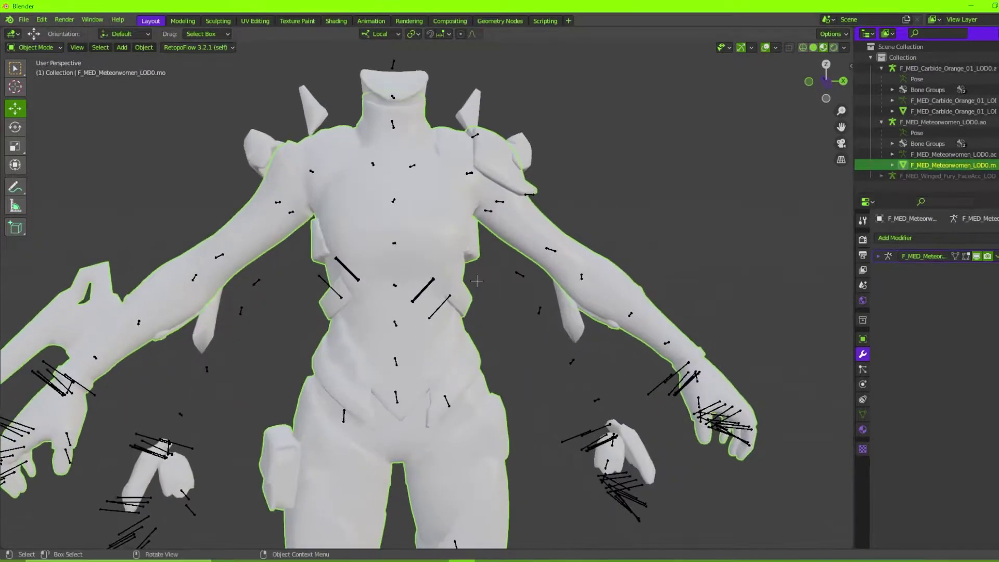
{"action": "scroll", "coordinate": [475, 281], "scroll_direction": "down", "scroll_amount": 2}
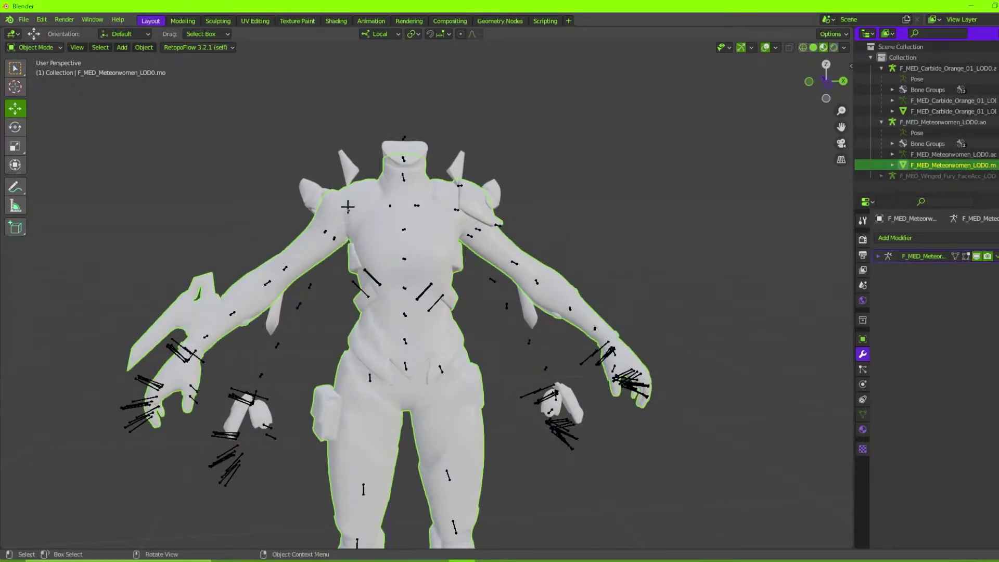
Put the Meteorwomen armature into Pose Mode and select both upper-arm bones
{"action": "left_click", "coordinate": [347, 207]}
{"action": "middle_click_drag", "start_coordinate": [347, 206], "coordinate": [356, 215]}
{"action": "left_click", "coordinate": [326, 229]}
{"action": "key", "text": "ctrl+Tab"}
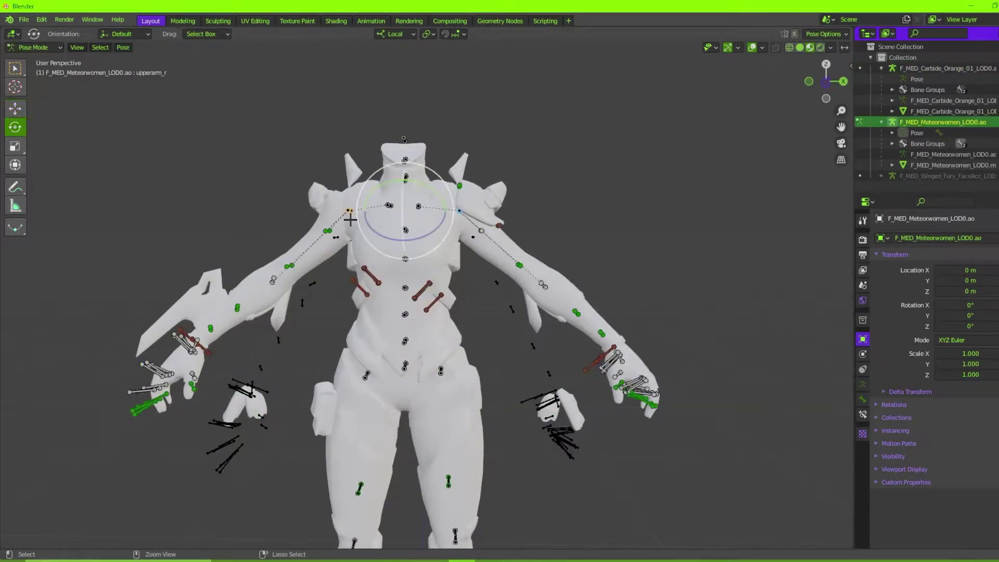
{"action": "left_click", "coordinate": [336, 214]}
{"action": "left_click", "coordinate": [349, 210]}
{"action": "left_click", "coordinate": [457, 207], "text": "shift"}
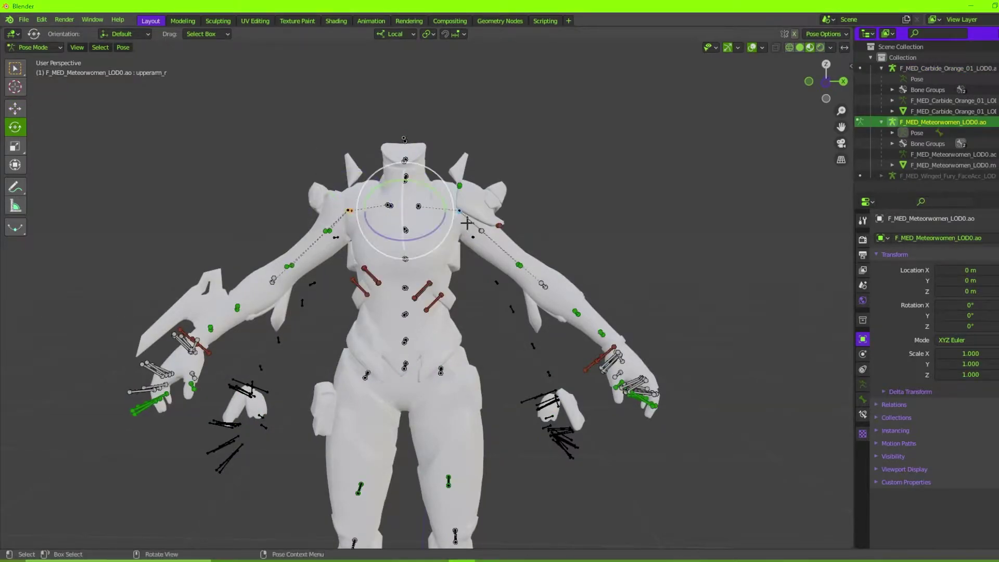
{"action": "scroll", "coordinate": [375, 172], "scroll_direction": "up", "scroll_amount": 1}
{"action": "left_click_drag", "start_coordinate": [373, 205], "coordinate": [205, 63]}
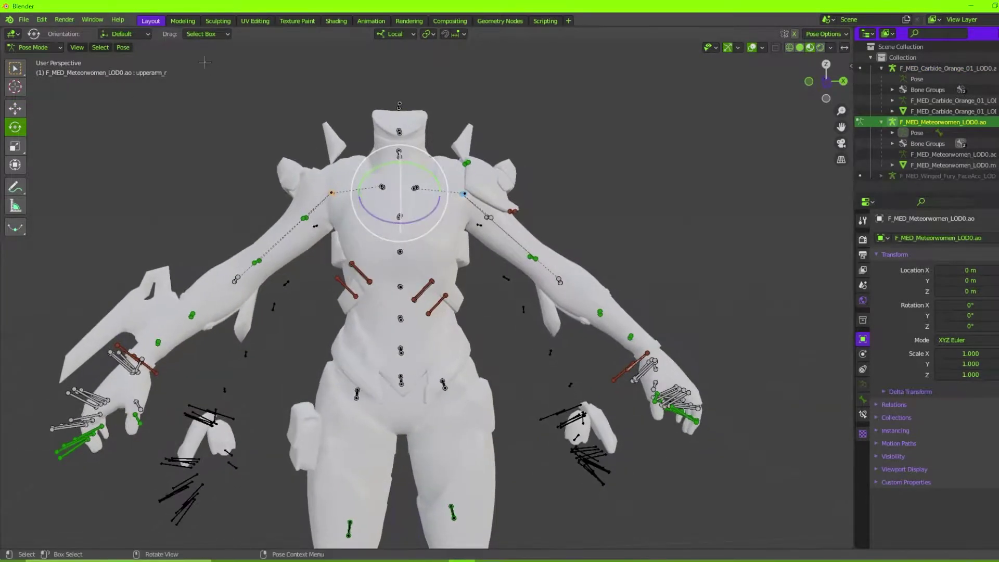
{"action": "key", "text": "r"}
{"action": "key", "text": "z"}
{"action": "key", "text": "z"}
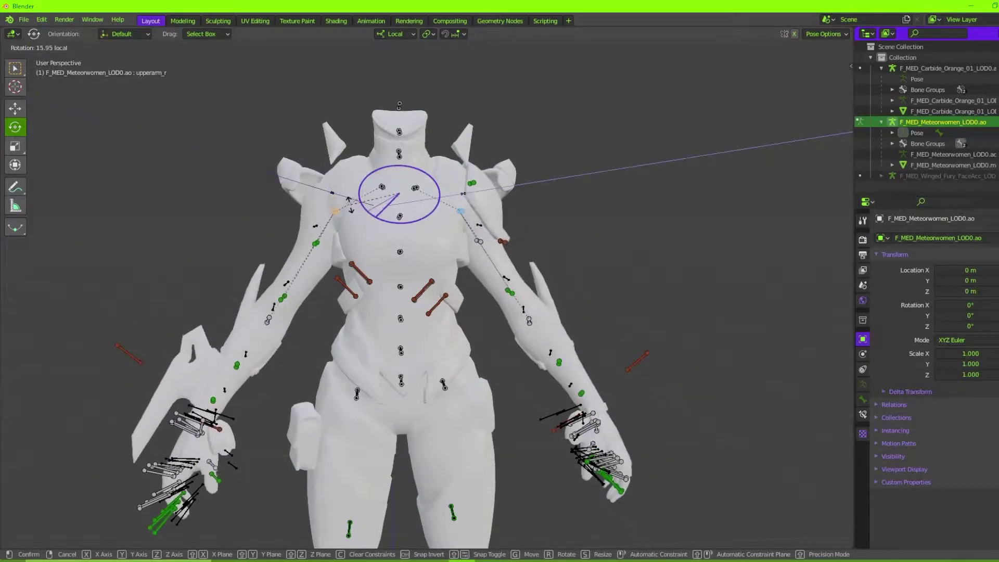
{"action": "key", "text": "Escape"}
{"action": "left_click", "coordinate": [393, 34]}
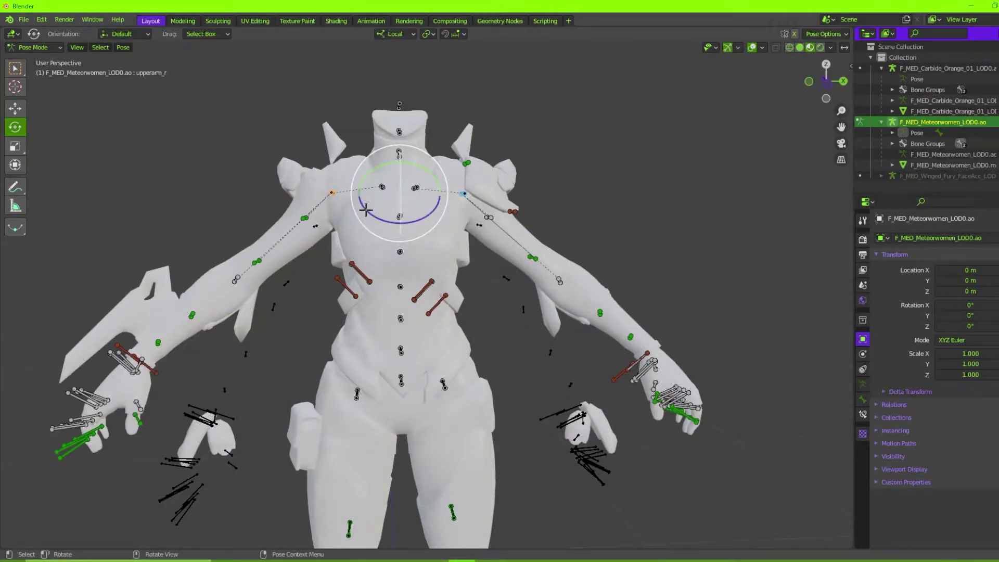
Rotate both Meteorwomen upper-arm bones downward about their local Z axis so the arms line up with the Carbide Orange armour pieces
{"action": "mouse_move", "coordinate": [363, 215]}
{"action": "left_mouse_down"}
{"action": "mouse_move", "coordinate": [371, 241]}
{"action": "mouse_move", "coordinate": [365, 214]}
{"action": "mouse_move", "coordinate": [344, 207]}
{"action": "left_mouse_up"}
{"action": "middle_click_drag", "start_coordinate": [370, 260], "coordinate": [513, 144]}
{"action": "key", "text": "alt+r"}
Examine the lowered arms from several angles to check the fit of the hands, forearm blades and shoulder parts
{"action": "scroll", "coordinate": [391, 254], "scroll_direction": "down", "scroll_amount": 1}
{"action": "scroll", "coordinate": [514, 144], "scroll_direction": "up", "scroll_amount": 5}
{"action": "scroll", "coordinate": [237, 276], "scroll_direction": "down", "scroll_amount": 4}
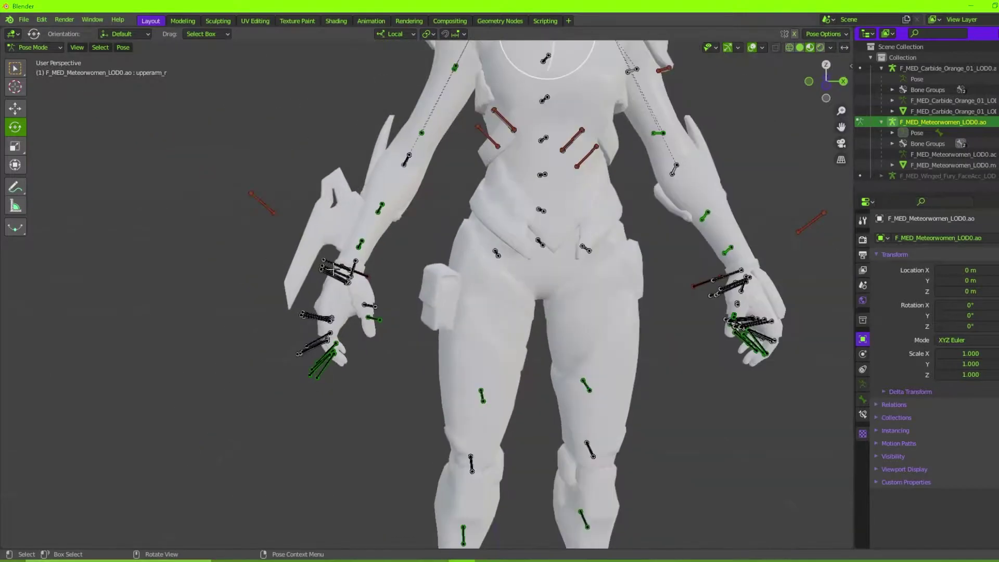
{"action": "scroll", "coordinate": [237, 277], "scroll_direction": "down", "scroll_amount": 1}
{"action": "middle_click_drag", "start_coordinate": [238, 276], "coordinate": [420, 281]}
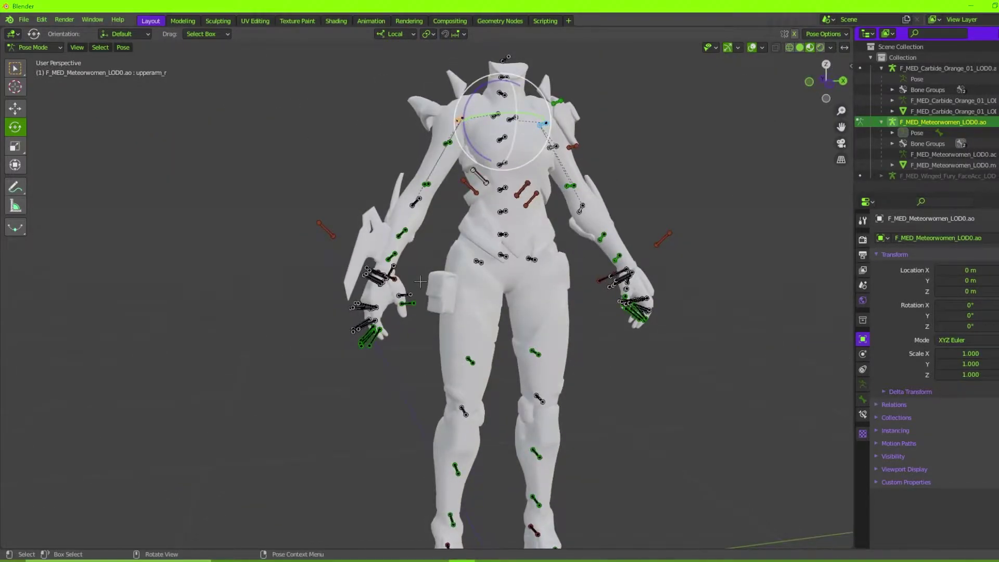
{"action": "scroll", "coordinate": [420, 282], "scroll_direction": "down", "scroll_amount": 3}
{"action": "scroll", "coordinate": [374, 396], "scroll_direction": "up", "scroll_amount": 6}
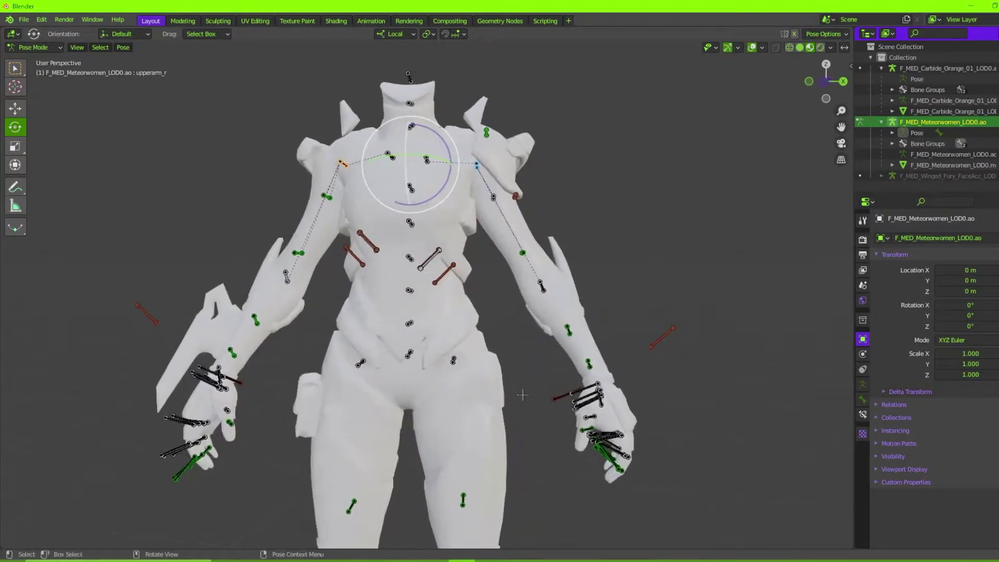
{"action": "scroll", "coordinate": [522, 394], "scroll_direction": "down", "scroll_amount": 2}
{"action": "scroll", "coordinate": [486, 371], "scroll_direction": "up", "scroll_amount": 1}
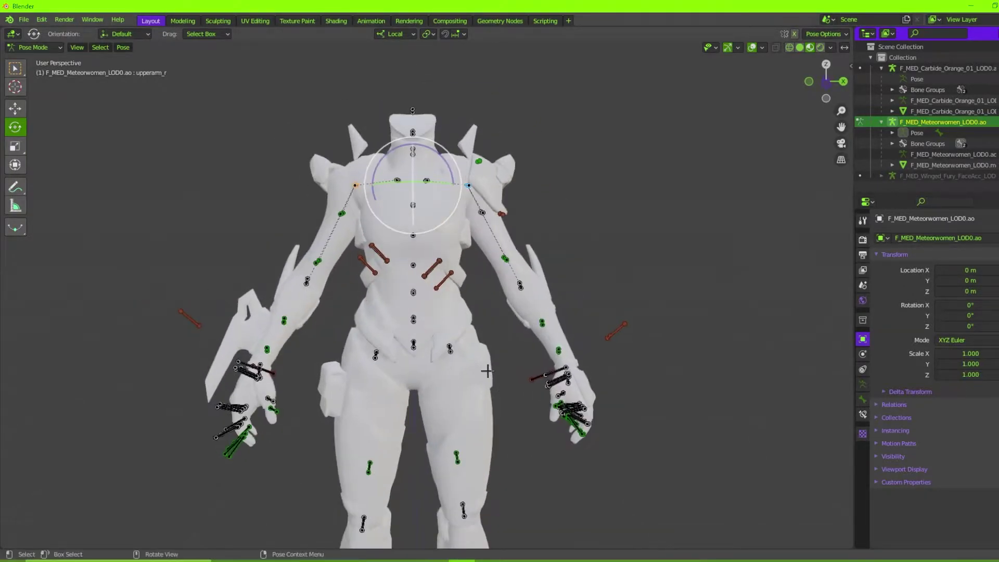
Apply the existing armature modifier on the Meteorwomen mesh to bake in the lowered arms
{"action": "left_click", "coordinate": [928, 165]}
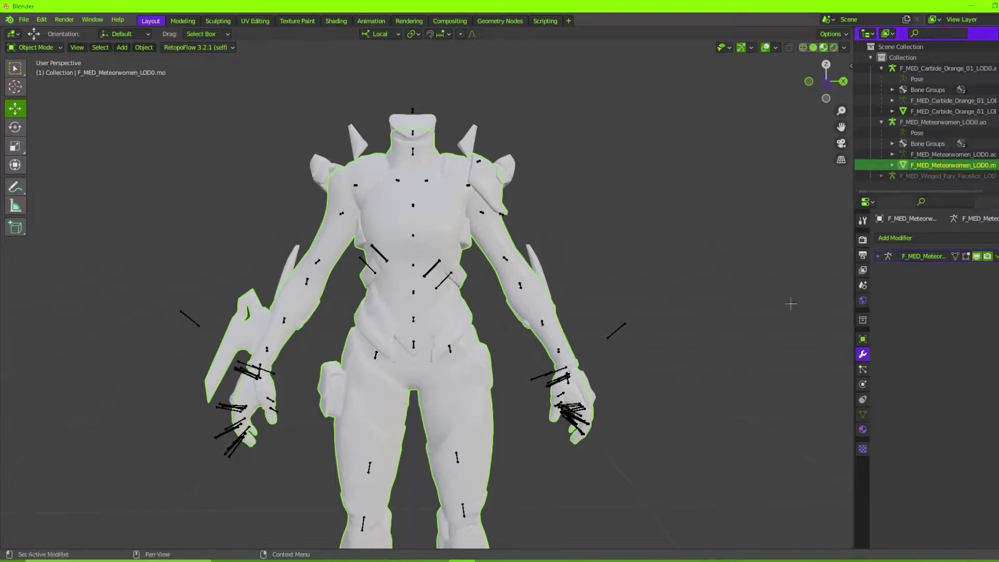
{"action": "left_click", "coordinate": [878, 255]}
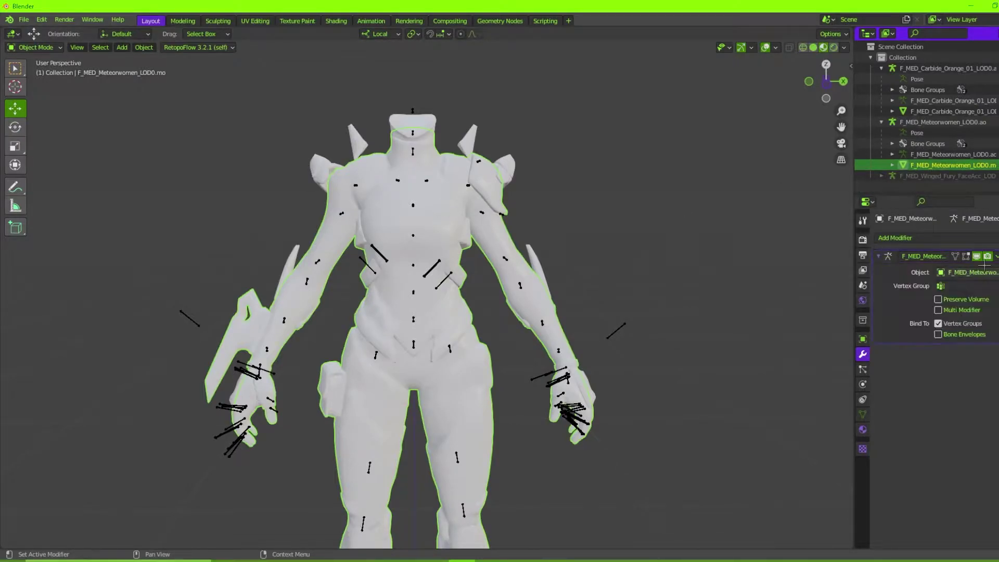
{"action": "left_click", "coordinate": [996, 256]}
{"action": "left_click", "coordinate": [943, 268]}
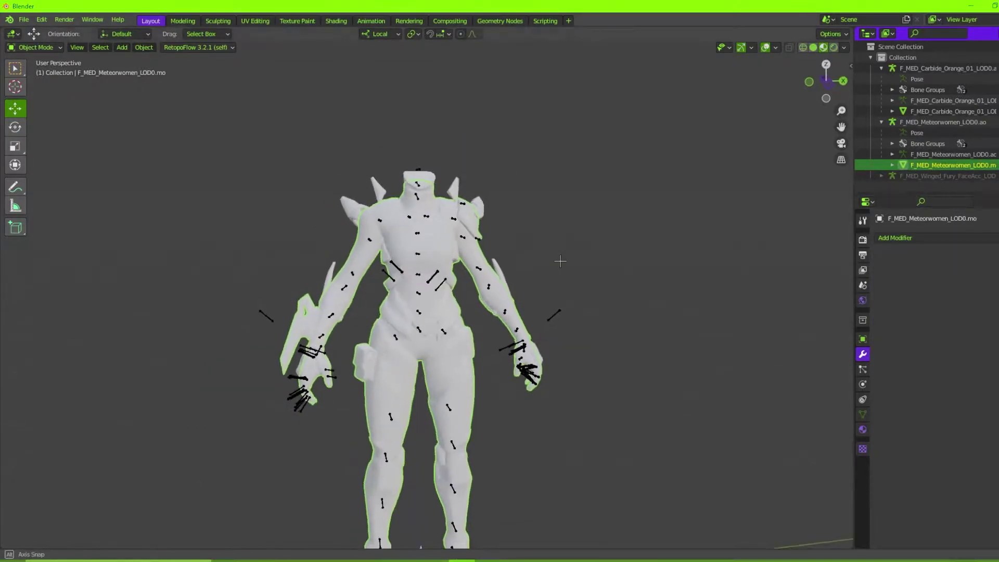
Apply the current pose of the Meteorwomen armature as its rest pose
{"action": "left_click", "coordinate": [382, 217]}
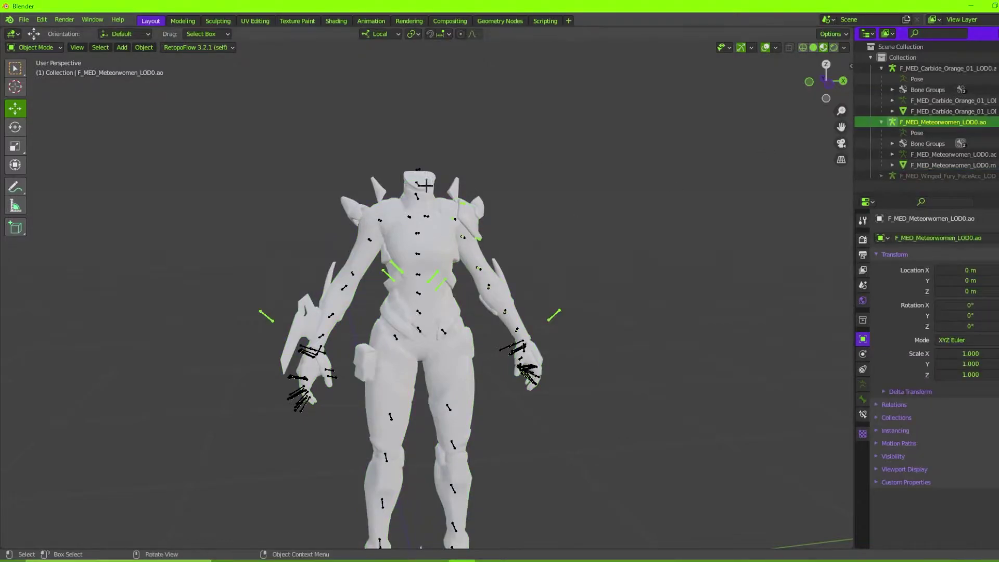
{"action": "key", "text": "ctrl+Tab"}
{"action": "scroll", "coordinate": [382, 217], "scroll_direction": "up", "scroll_amount": 5}
{"action": "left_click", "coordinate": [122, 48]}
{"action": "mouse_move", "coordinate": [136, 81]}
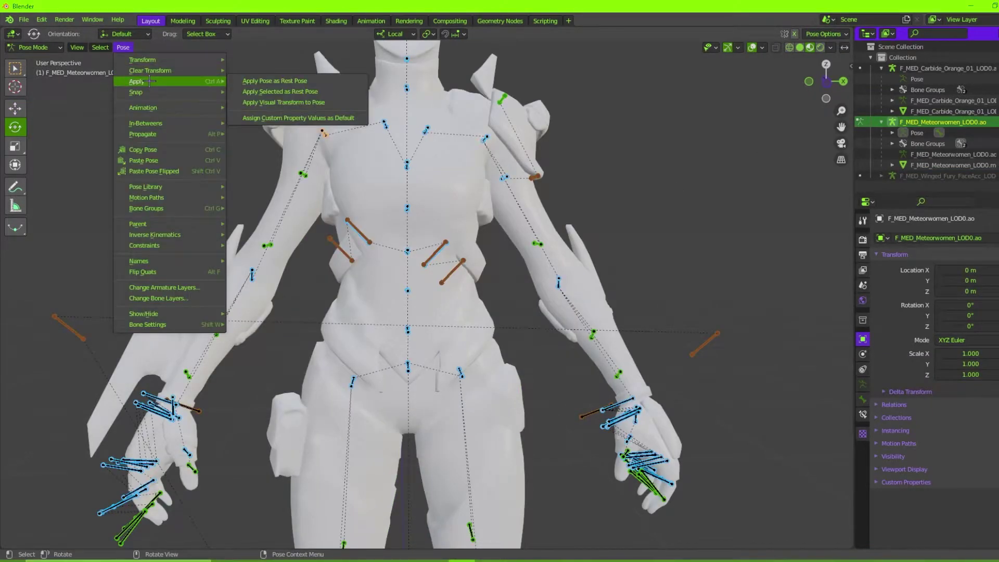
{"action": "left_click", "coordinate": [275, 79]}
{"action": "scroll", "coordinate": [336, 219], "scroll_direction": "down", "scroll_amount": 3}
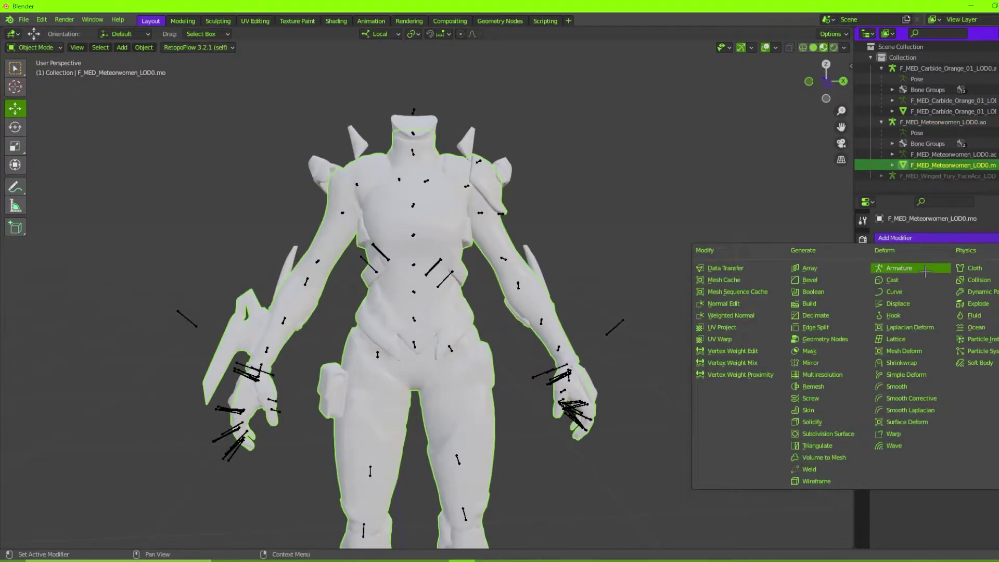
Add an Armature modifier to the Meteorwomen mesh, targeting F_MED_Meteorwomen_LOD0.ao with Preserve Volume enabled
{"action": "left_click", "coordinate": [925, 270]}
{"action": "left_click", "coordinate": [993, 272]}
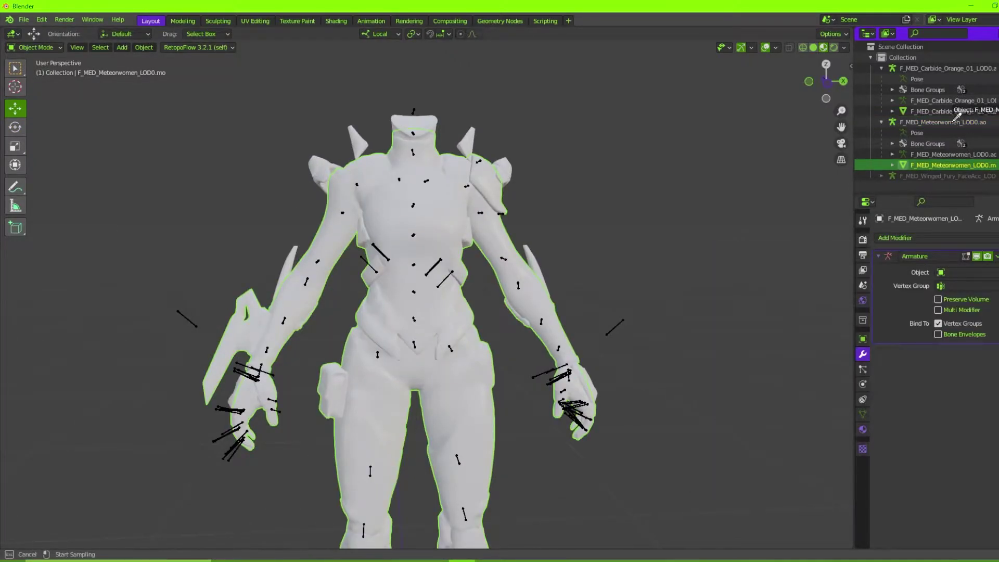
{"action": "left_click", "coordinate": [939, 122]}
{"action": "left_click", "coordinate": [942, 299]}
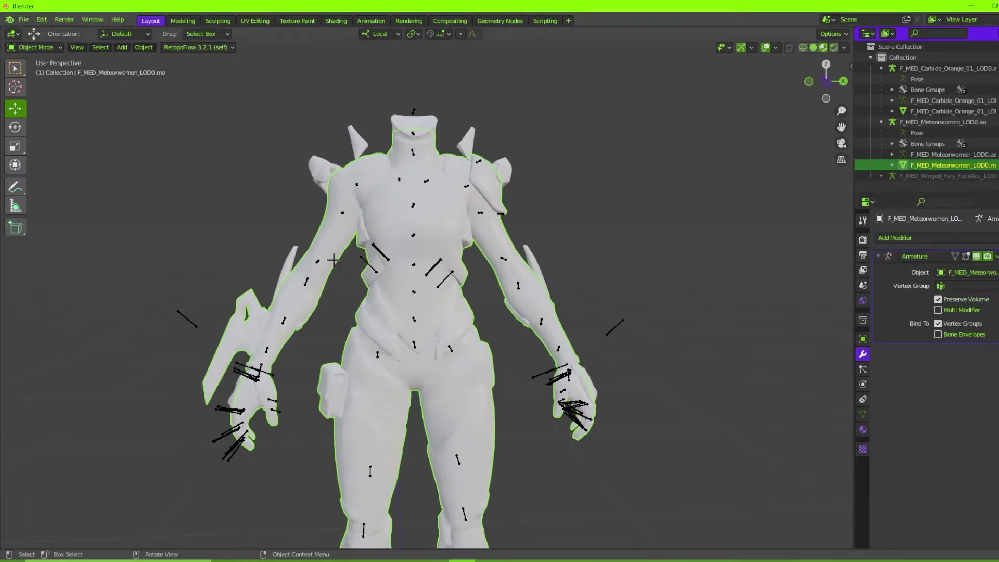
Test the rebound Meteorwomen mesh by rotating the upperarm_r bone outward in Pose Mode
{"action": "left_click", "coordinate": [344, 211]}
{"action": "key", "text": "ctrl+Tab"}
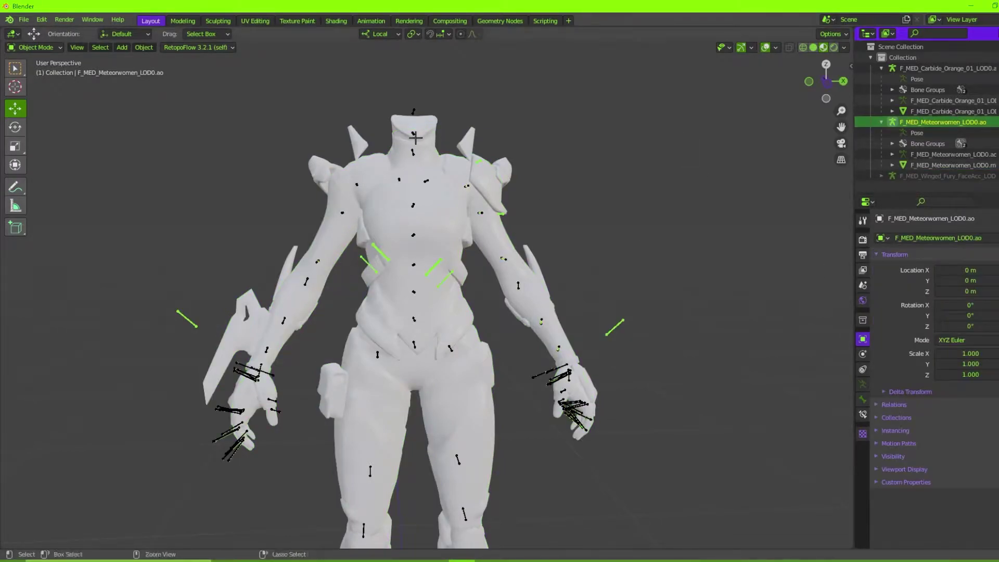
{"action": "key", "text": "r"}
{"action": "key", "text": "r"}
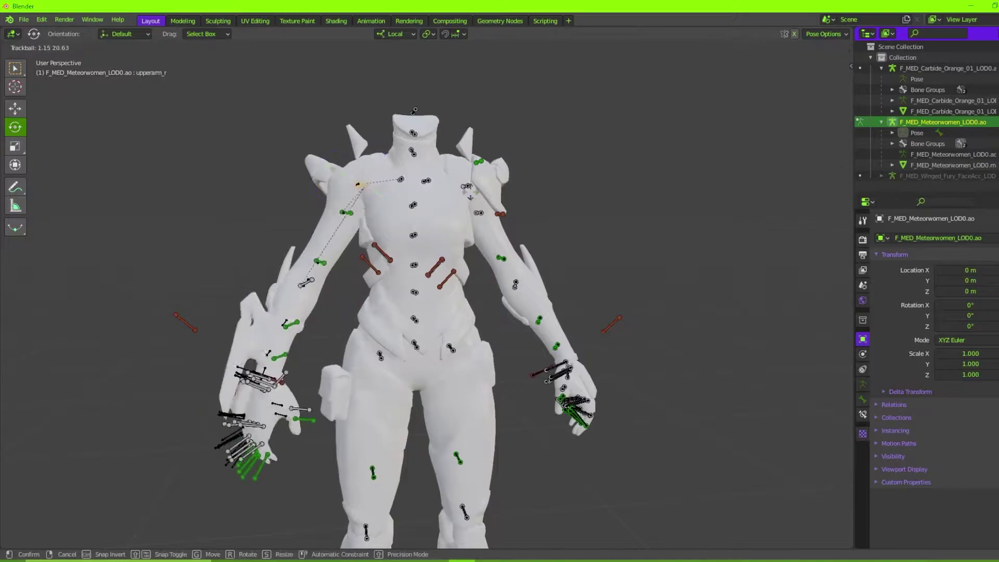
{"action": "right_click", "coordinate": [435, 158]}
{"action": "middle_click_drag", "start_coordinate": [426, 203], "coordinate": [420, 201]}
{"action": "key", "text": "r"}
{"action": "left_click", "coordinate": [500, 181]}
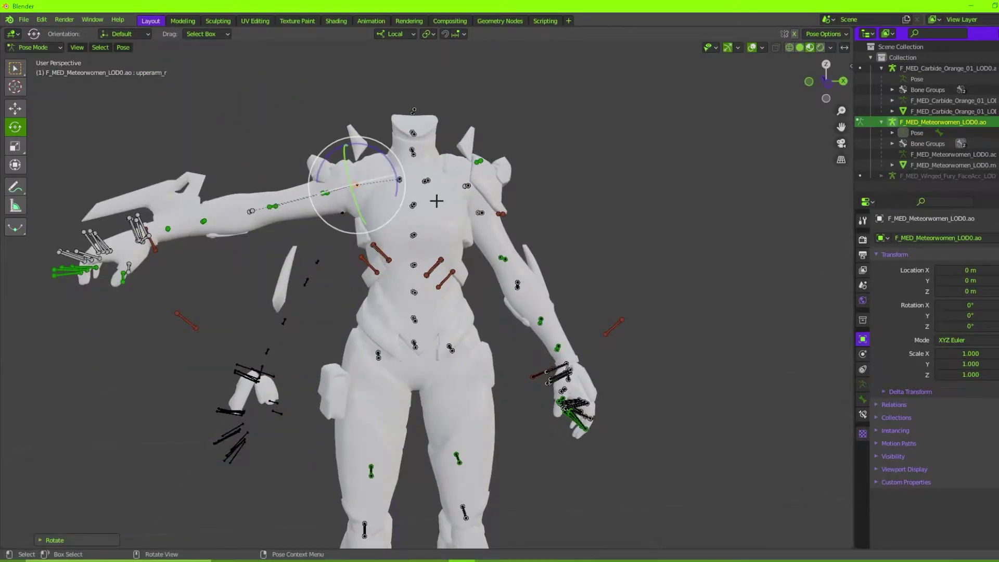
Clear the rotation of all Meteorwomen bones and deselect them
{"action": "key", "text": "a"}
{"action": "key", "text": "alt+r"}
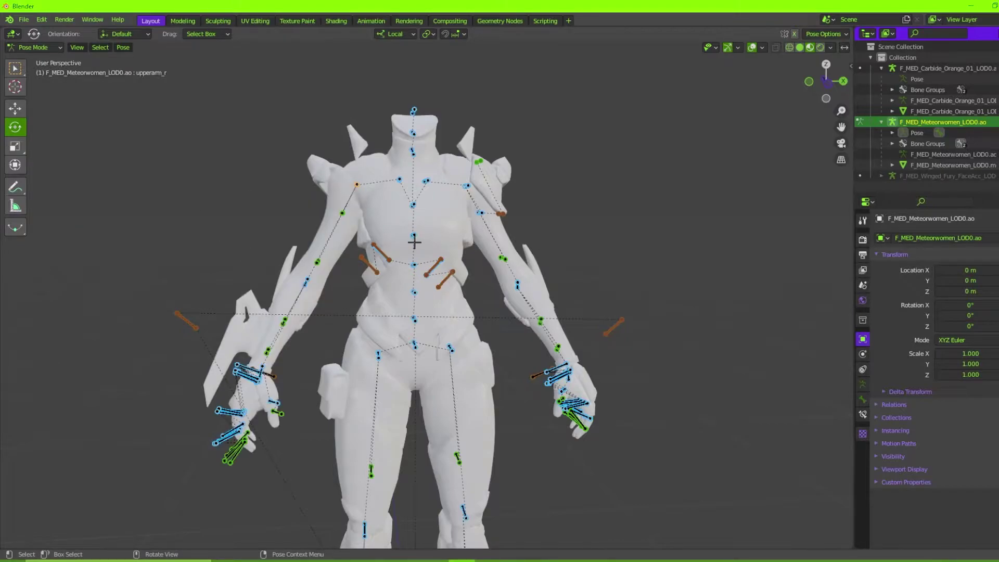
{"action": "key", "text": "alt+a"}
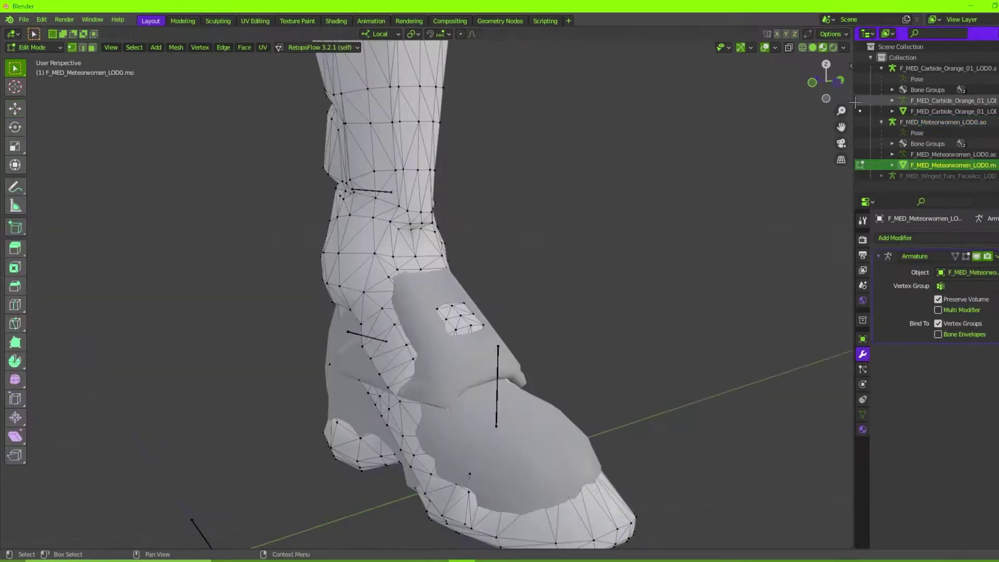
Switch the viewport to solid shading for the Meteorwomen boot mesh
{"action": "left_click", "coordinate": [810, 48]}
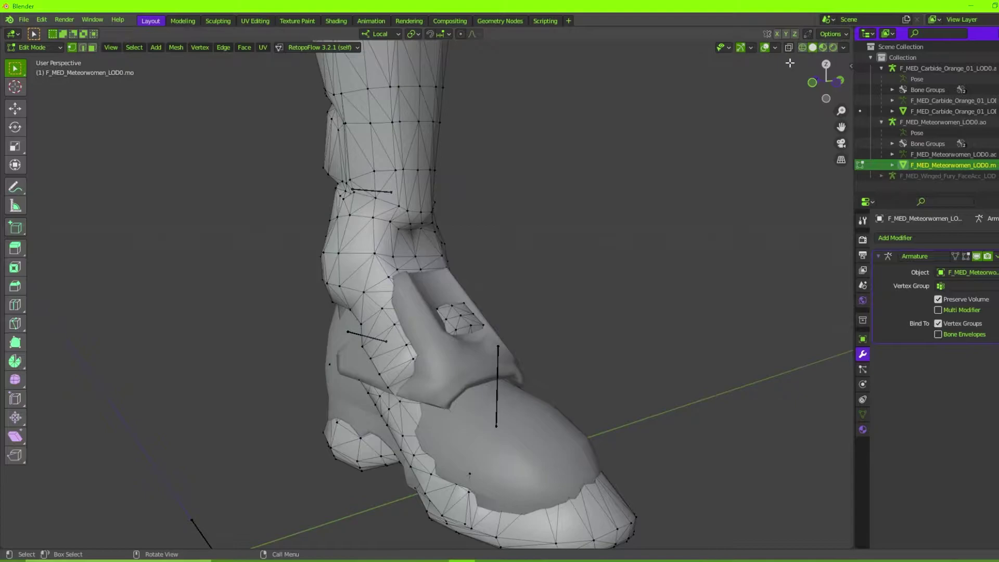
Set the solid viewport shading colour to Random and examine where the Meteorwomen feet overlap the Carbide Orange boots
{"action": "left_click", "coordinate": [843, 49]}
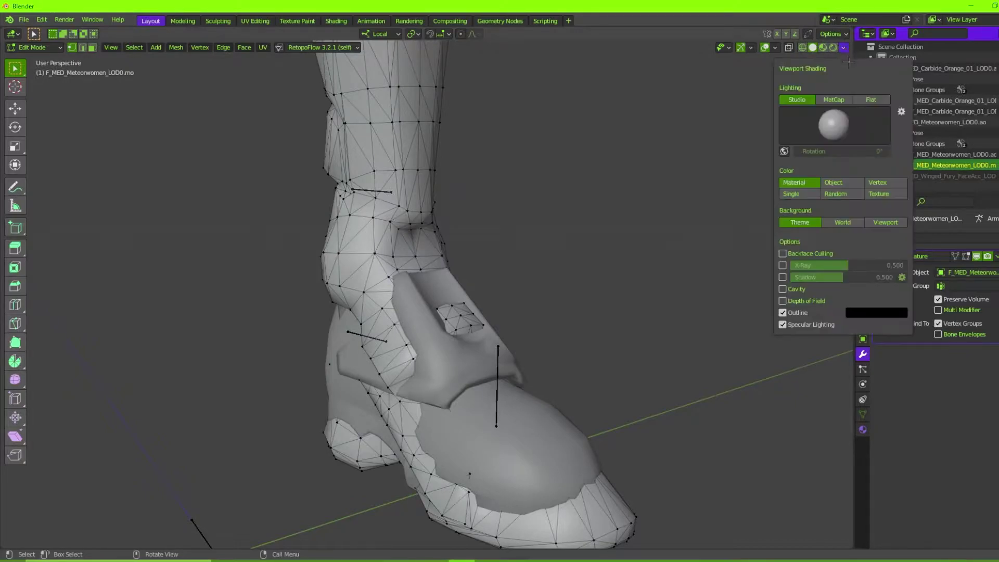
{"action": "left_click", "coordinate": [836, 193]}
{"action": "middle_click_drag", "start_coordinate": [426, 216], "coordinate": [352, 237]}
{"action": "mouse_move", "coordinate": [660, 311]}
{"action": "middle_mouse_down", "text": "shift"}
{"action": "mouse_move", "coordinate": [624, 243]}
{"action": "mouse_move", "coordinate": [562, 237]}
{"action": "middle_mouse_up", "text": "shift"}
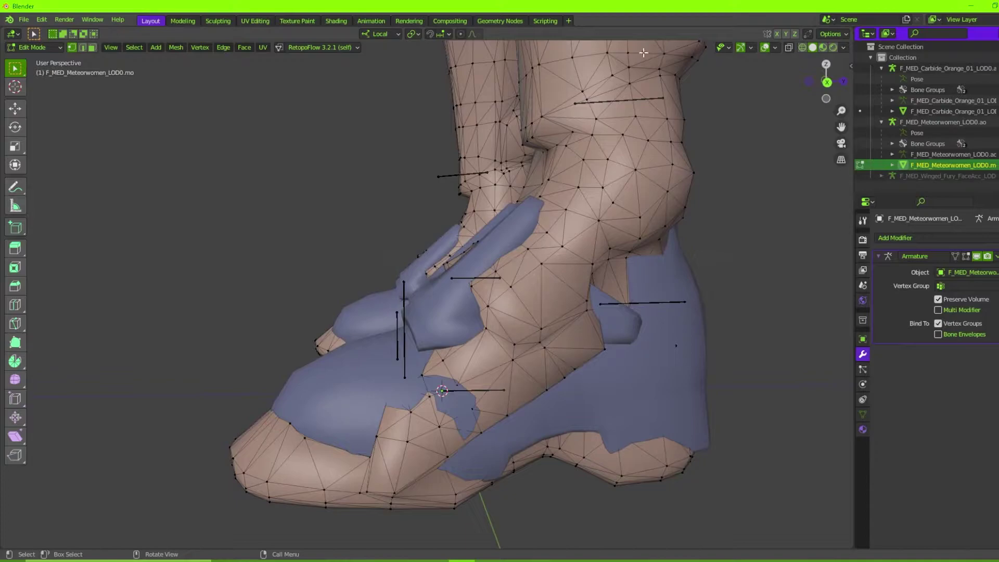
{"action": "middle_click_drag", "start_coordinate": [326, 392], "coordinate": [601, 369]}
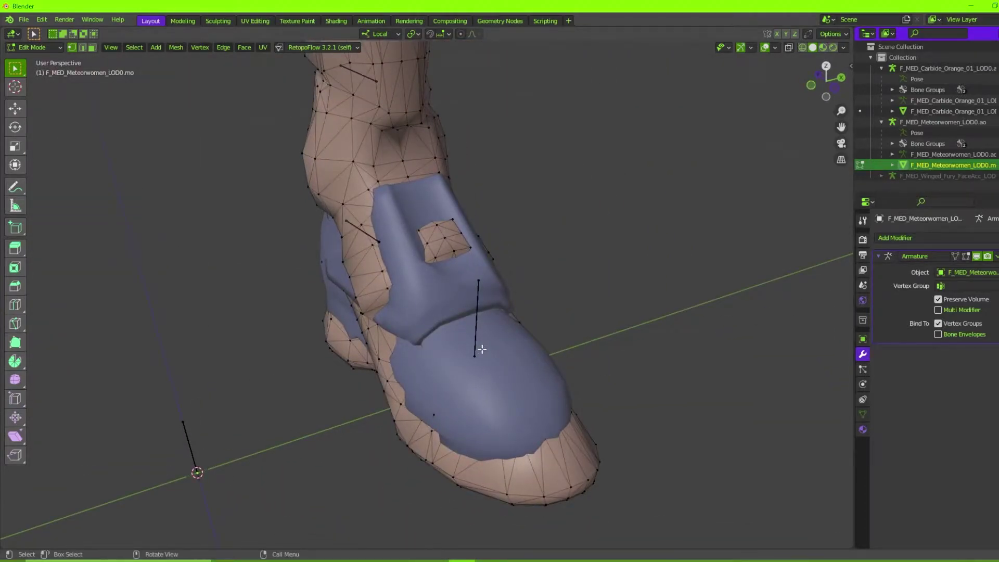
{"action": "middle_click_drag", "start_coordinate": [385, 294], "coordinate": [312, 381]}
Enable X-ray and remove the foot geometry of the Meteorwomen mesh up to the ankles
{"action": "scroll", "coordinate": [479, 366], "scroll_direction": "up", "scroll_amount": 2}
{"action": "key", "text": "alt+z"}
{"action": "left_click_drag", "start_coordinate": [97, 480], "coordinate": [651, 156]}
{"action": "key", "text": "h"}
{"action": "scroll", "coordinate": [593, 245], "scroll_direction": "up", "scroll_amount": 2}
{"action": "middle_click_drag", "start_coordinate": [593, 245], "coordinate": [552, 406]}
Clear away the leftover ragged ankle geometry of the Meteorwomen mesh, selecting it from the right orthographic view
{"action": "left_click", "coordinate": [835, 80]}
{"action": "left_click_drag", "start_coordinate": [683, 460], "coordinate": [171, 246]}
{"action": "scroll", "coordinate": [334, 224], "scroll_direction": "down", "scroll_amount": 3}
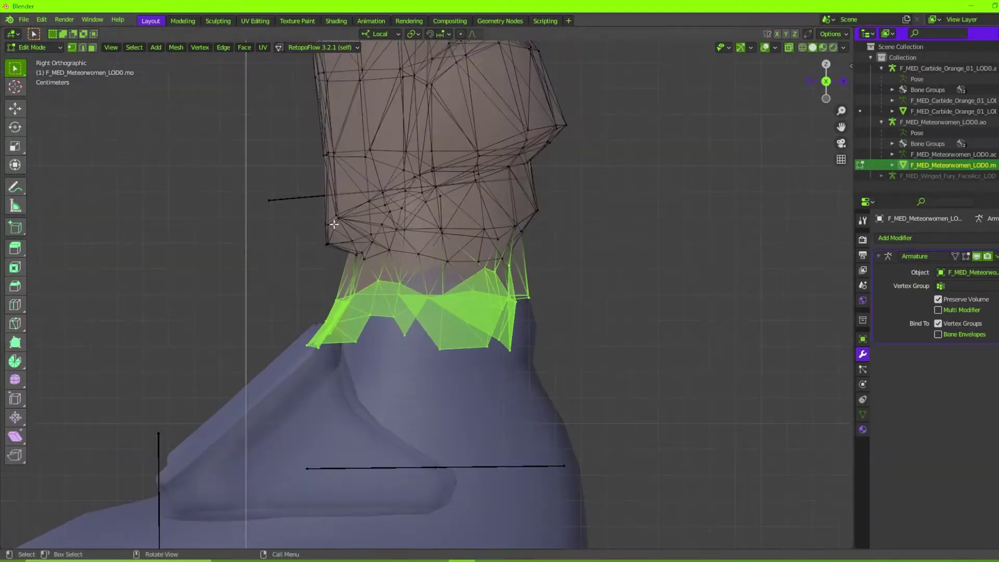
{"action": "middle_click_drag", "start_coordinate": [500, 357], "coordinate": [416, 333]}
{"action": "scroll", "coordinate": [390, 319], "scroll_direction": "up", "scroll_amount": 1}
{"action": "left_click", "coordinate": [381, 321]}
{"action": "scroll", "coordinate": [416, 333], "scroll_direction": "up", "scroll_amount": 2}
{"action": "middle_click_drag", "start_coordinate": [299, 261], "coordinate": [404, 329]}
Delete the lowest row of faces around both Meteorwomen ankle openings
{"action": "left_click", "coordinate": [93, 48]}
{"action": "left_click", "coordinate": [403, 328]}
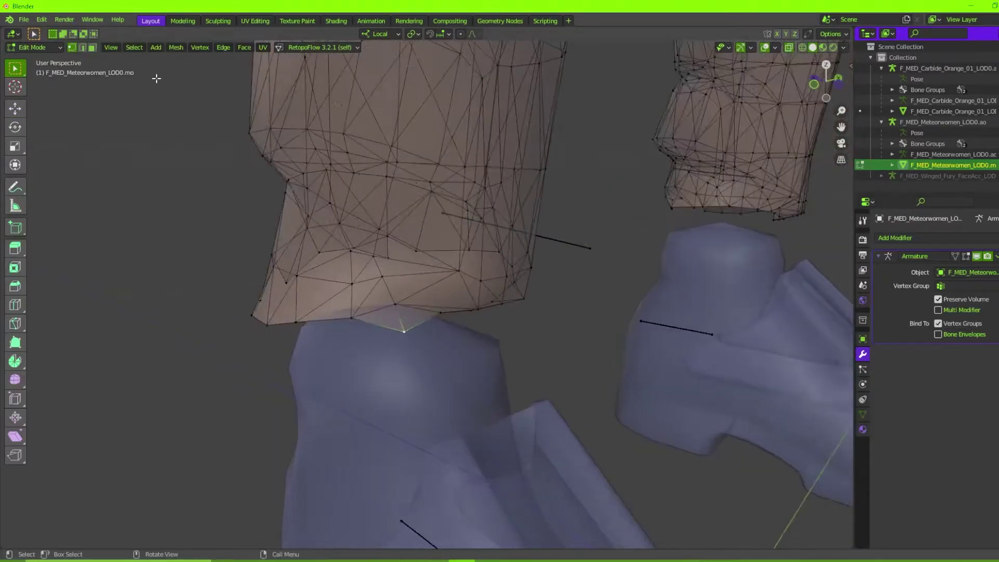
{"action": "middle_click_drag", "start_coordinate": [333, 312], "coordinate": [299, 266]}
{"action": "left_click", "coordinate": [541, 294], "text": "ctrl"}
{"action": "scroll", "coordinate": [538, 300], "scroll_direction": "down", "scroll_amount": 4}
{"action": "scroll", "coordinate": [420, 328], "scroll_direction": "up", "scroll_amount": 4}
{"action": "scroll", "coordinate": [419, 327], "scroll_direction": "down", "scroll_amount": 6}
{"action": "scroll", "coordinate": [429, 261], "scroll_direction": "up", "scroll_amount": 8}
{"action": "key", "text": "ctrl+z"}
{"action": "scroll", "coordinate": [461, 248], "scroll_direction": "down", "scroll_amount": 6}
{"action": "scroll", "coordinate": [299, 265], "scroll_direction": "down", "scroll_amount": 4}
{"action": "key", "text": "x"}
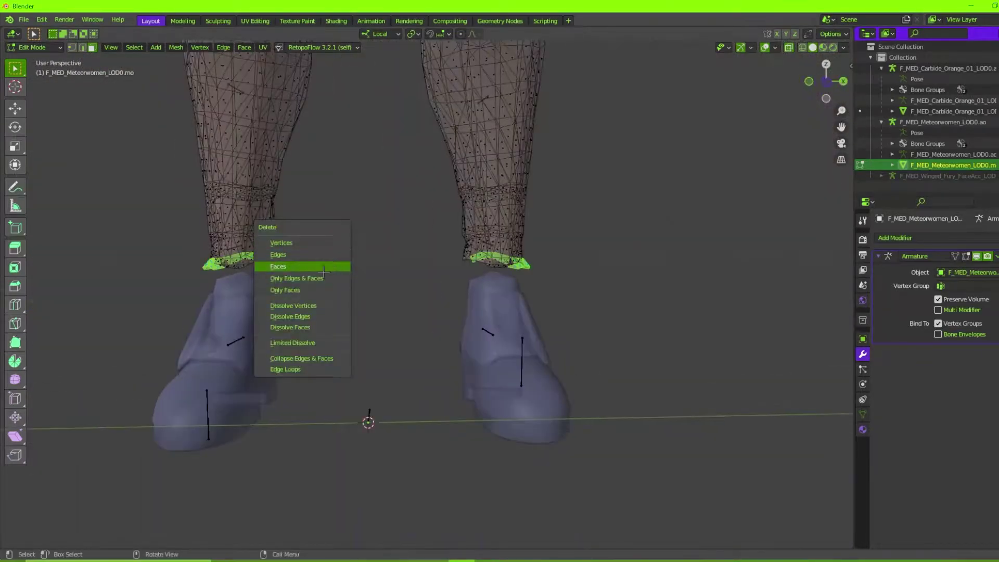
{"action": "left_click", "coordinate": [299, 266]}
Leave the Meteorwomen mesh and open the Carbide Orange boot mesh for editing in front orthographic view
{"action": "scroll", "coordinate": [307, 323], "scroll_direction": "up", "scroll_amount": 7}
{"action": "key", "text": "Tab"}
{"action": "middle_click_drag", "start_coordinate": [308, 323], "coordinate": [814, 88]}
{"action": "left_click", "coordinate": [825, 81]}
{"action": "left_click", "coordinate": [218, 318]}
{"action": "key", "text": "Tab"}
{"action": "scroll", "coordinate": [207, 264], "scroll_direction": "up", "scroll_amount": 2}
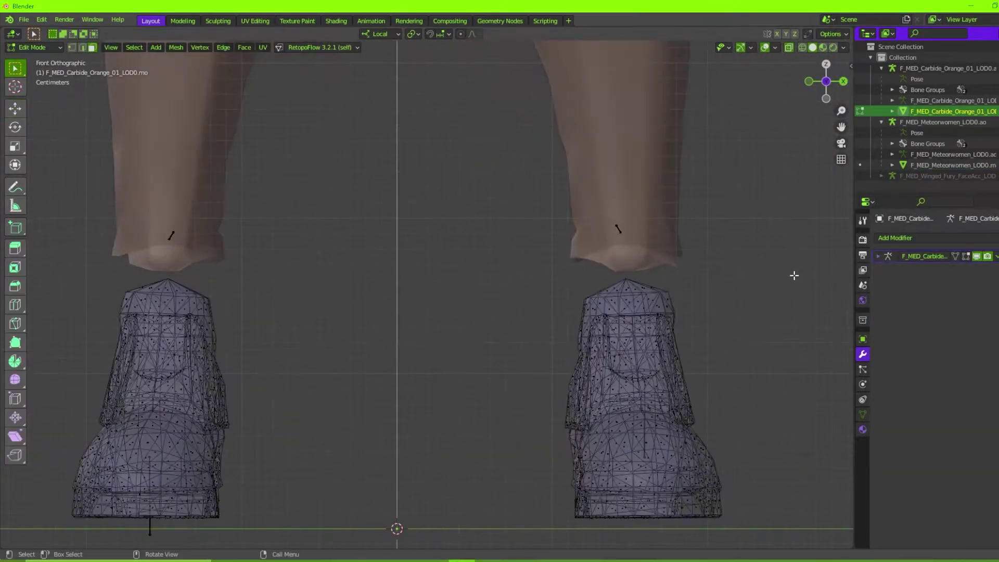
Select all top cap faces of both Carbide Orange boots, through the mesh
{"action": "left_click_drag", "start_coordinate": [522, 236], "coordinate": [696, 307]}
{"action": "scroll", "coordinate": [330, 302], "scroll_direction": "up", "scroll_amount": 3}
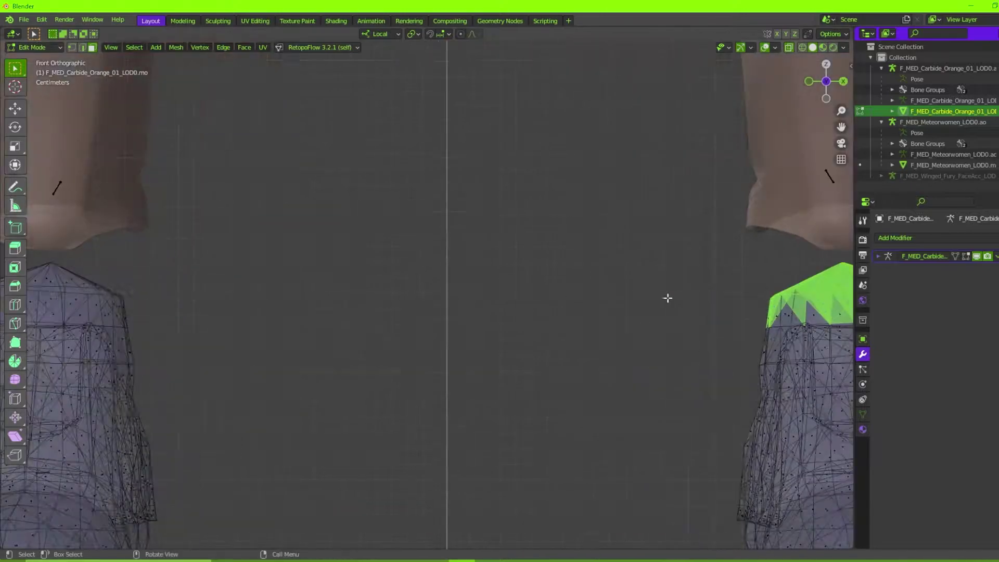
{"action": "middle_click_drag", "start_coordinate": [738, 299], "coordinate": [312, 289], "text": "shift"}
{"action": "scroll", "coordinate": [312, 289], "scroll_direction": "up", "scroll_amount": 3}
{"action": "left_click_drag", "start_coordinate": [242, 219], "coordinate": [536, 317]}
{"action": "left_click_drag", "start_coordinate": [405, 232], "coordinate": [621, 311], "text": "shift"}
{"action": "scroll", "coordinate": [439, 323], "scroll_direction": "down", "scroll_amount": 5}
{"action": "middle_click_drag", "start_coordinate": [288, 319], "coordinate": [735, 310], "text": "shift"}
{"action": "scroll", "coordinate": [260, 270], "scroll_direction": "up", "scroll_amount": 6}
{"action": "middle_click_drag", "start_coordinate": [260, 270], "coordinate": [526, 307], "text": "shift"}
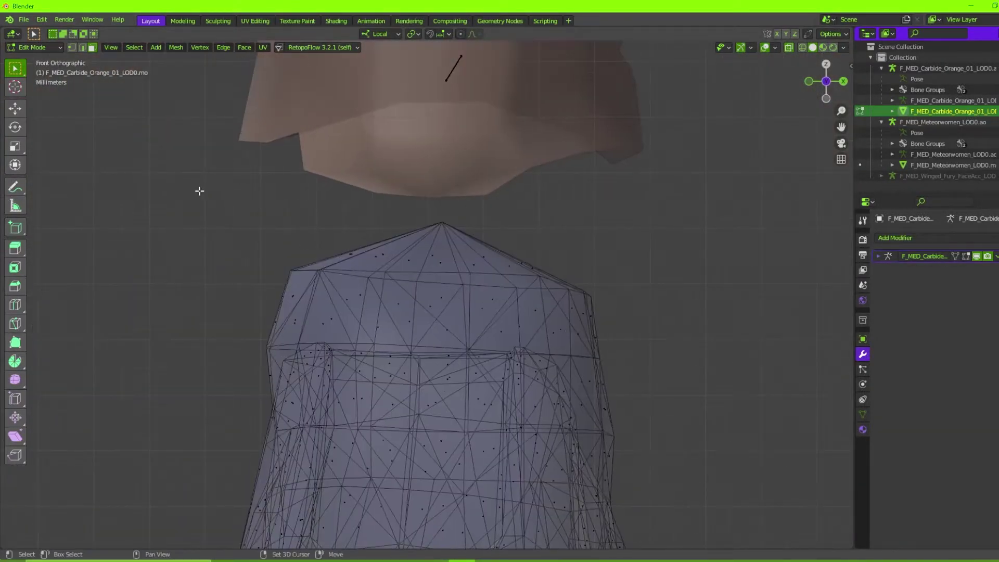
{"action": "left_click_drag", "start_coordinate": [200, 190], "coordinate": [610, 334], "text": "shift"}
{"action": "left_click_drag", "start_coordinate": [339, 201], "coordinate": [644, 341], "text": "shift"}
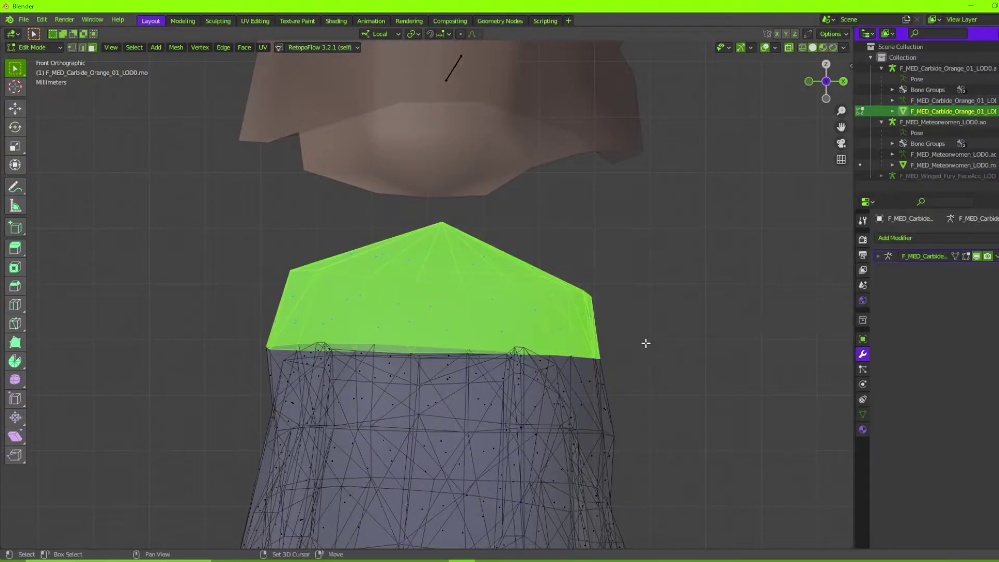
Extrude the top caps of both boots upward about 0.056 m into the legs and return to Object Mode
{"action": "scroll", "coordinate": [631, 345], "scroll_direction": "down", "scroll_amount": 3}
{"action": "scroll", "coordinate": [630, 346], "scroll_direction": "down", "scroll_amount": 1}
{"action": "middle_click_drag", "start_coordinate": [631, 346], "coordinate": [367, 346], "text": "shift"}
{"action": "scroll", "coordinate": [367, 347], "scroll_direction": "down", "scroll_amount": 1}
{"action": "key", "text": "e"}
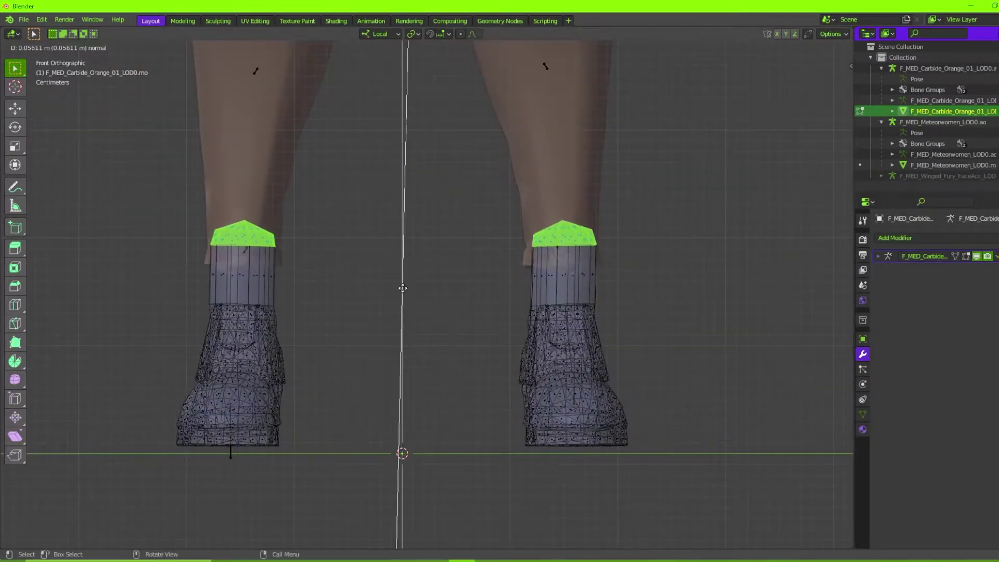
{"action": "left_click", "coordinate": [401, 292]}
{"action": "key", "text": "Tab"}
{"action": "left_click", "coordinate": [401, 292]}
{"action": "middle_click_drag", "start_coordinate": [401, 292], "coordinate": [261, 338]}
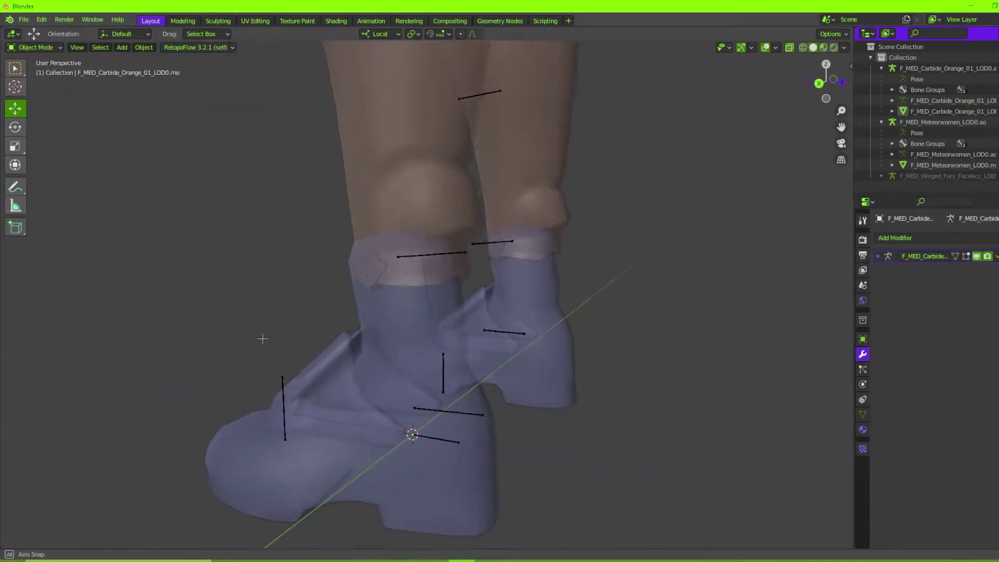
Edit the Meteorwomen mesh and move the vertex hanging below the ankle opening up to even out its lower edge
{"action": "left_click", "coordinate": [431, 218]}
{"action": "middle_click_drag", "start_coordinate": [431, 218], "coordinate": [570, 350]}
{"action": "key", "text": "Tab"}
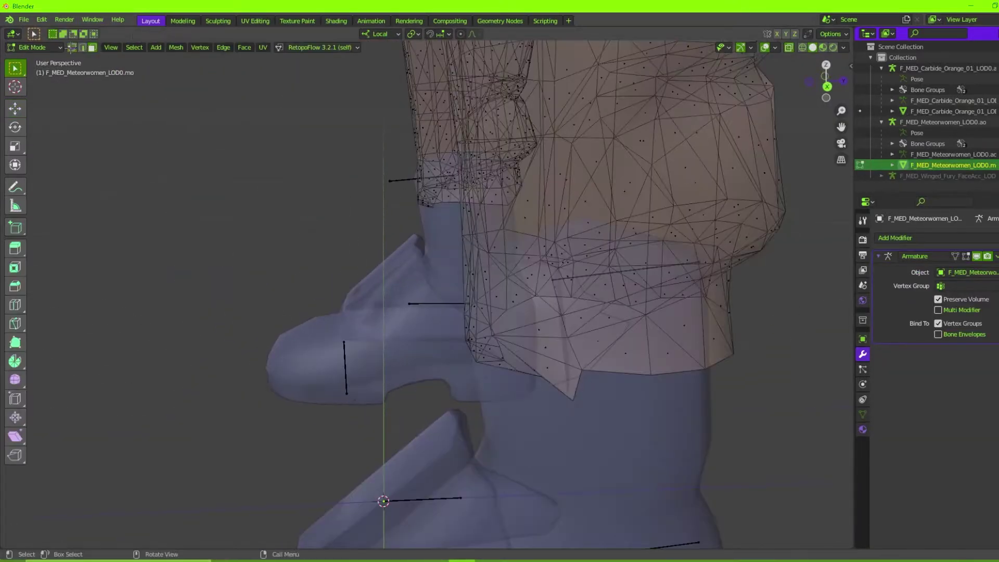
{"action": "scroll", "coordinate": [597, 352], "scroll_direction": "up", "scroll_amount": 10}
{"action": "key", "text": "g"}
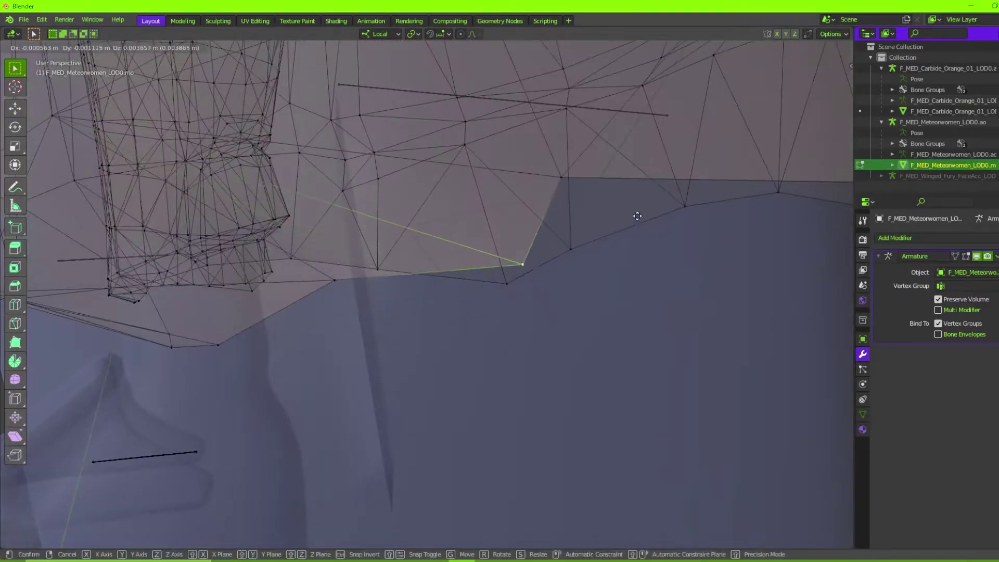
{"action": "left_click", "coordinate": [631, 219]}
{"action": "scroll", "coordinate": [577, 249], "scroll_direction": "down", "scroll_amount": 4}
{"action": "middle_click_drag", "start_coordinate": [578, 249], "coordinate": [359, 260]}
{"action": "scroll", "coordinate": [435, 240], "scroll_direction": "down", "scroll_amount": 3}
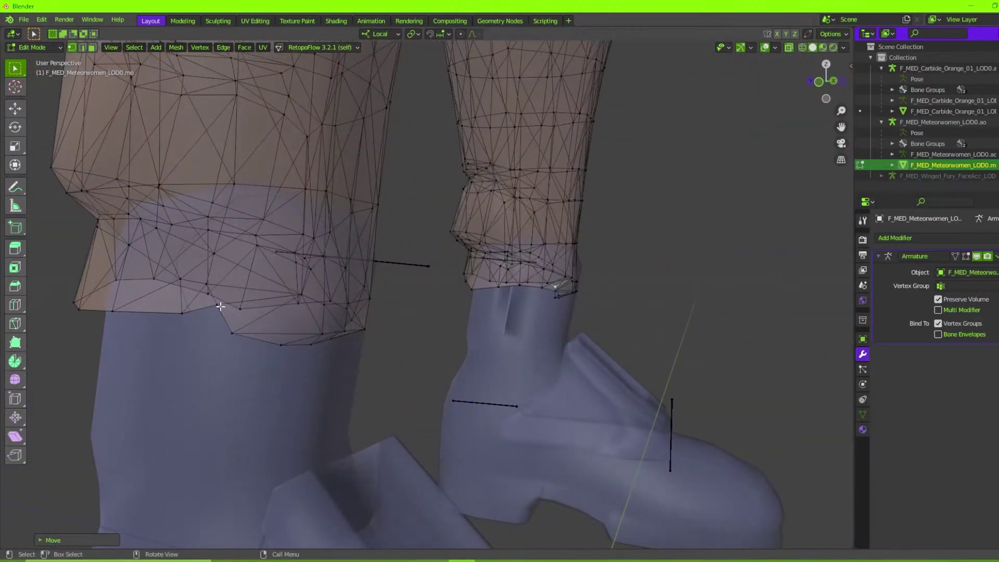
{"action": "middle_click_drag", "start_coordinate": [599, 281], "coordinate": [458, 305]}
{"action": "key", "text": "x"}
{"action": "left_click", "coordinate": [447, 267]}
{"action": "key", "text": "ctrl+z"}
Leave the Meteorwomen mesh and delete the neck_01 bone and its adjoining neck and head bones from the Winged Fury armature
{"action": "scroll", "coordinate": [469, 311], "scroll_direction": "up", "scroll_amount": 1}
{"action": "key", "text": "Tab"}
{"action": "scroll", "coordinate": [468, 311], "scroll_direction": "down", "scroll_amount": 2}
{"action": "middle_click_drag", "start_coordinate": [577, 319], "coordinate": [619, 319]}
{"action": "left_click", "coordinate": [635, 321]}
{"action": "scroll", "coordinate": [699, 317], "scroll_direction": "down", "scroll_amount": 3}
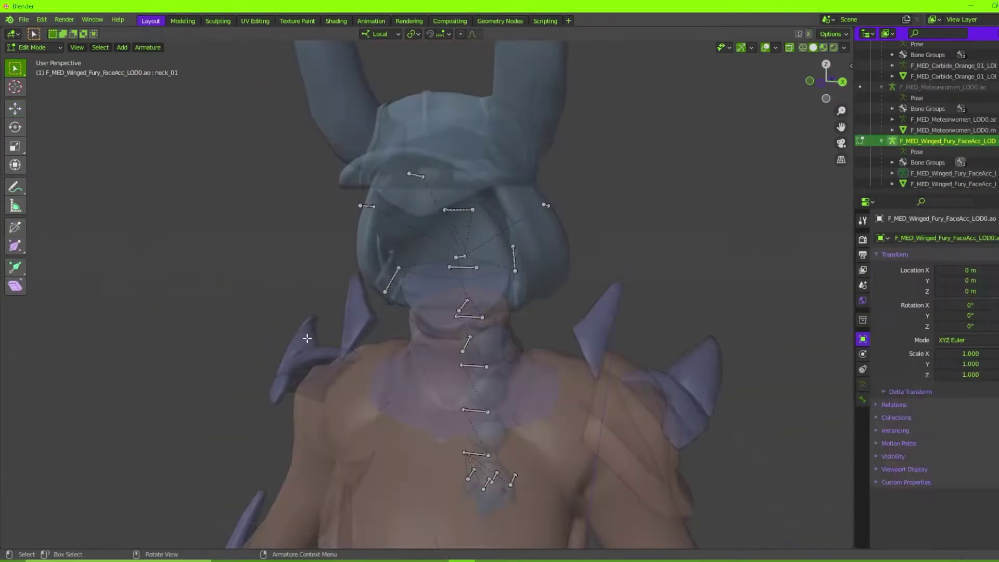
{"action": "middle_click_drag", "start_coordinate": [351, 348], "coordinate": [552, 351]}
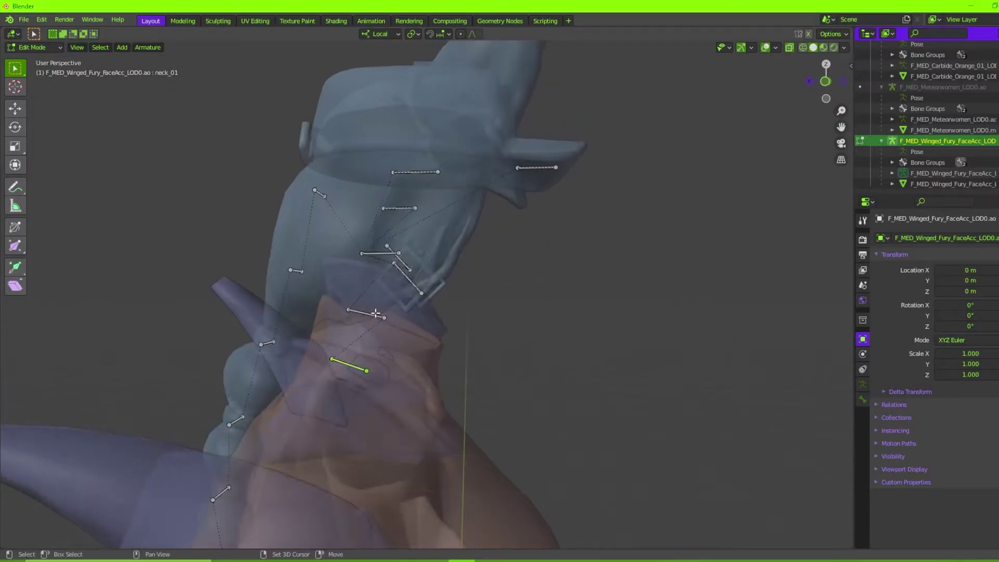
{"action": "middle_click_drag", "start_coordinate": [376, 313], "coordinate": [426, 296]}
{"action": "key", "text": "x"}
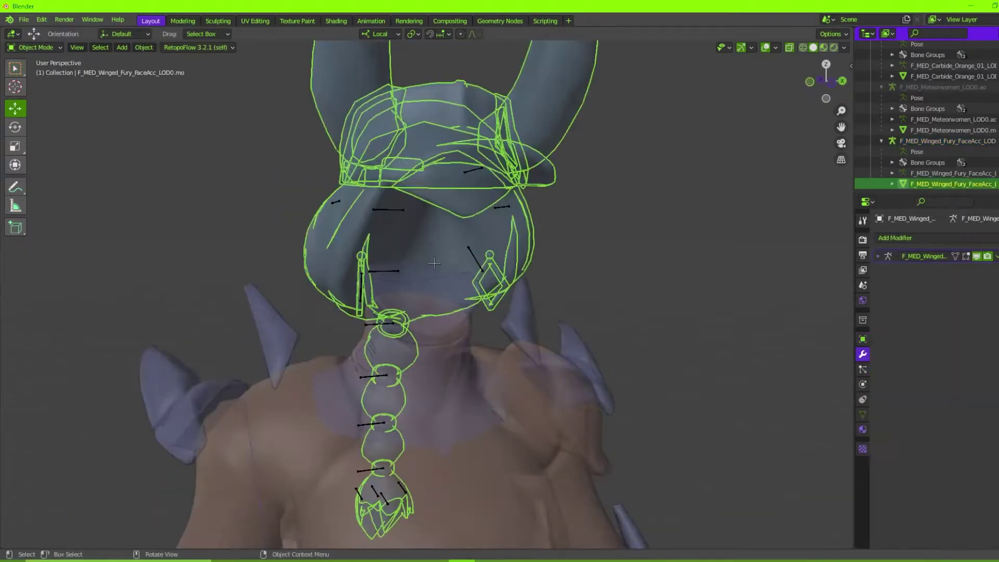
Remove the head covering and braid from the Winged Fury mesh, keeping the horned cap and earrings
{"action": "middle_click_drag", "start_coordinate": [520, 286], "coordinate": [613, 287]}
{"action": "scroll", "coordinate": [613, 287], "scroll_direction": "up", "scroll_amount": 2}
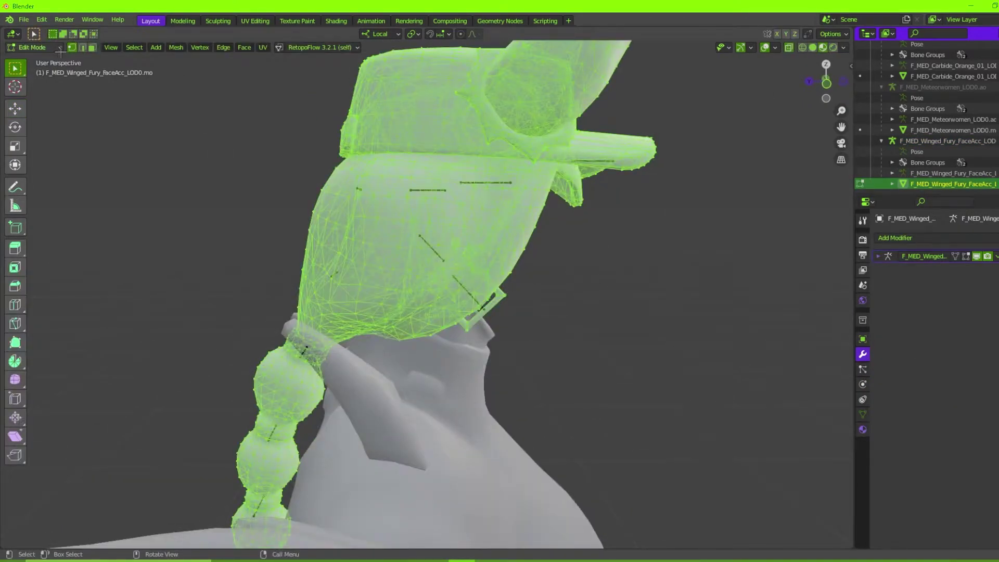
{"action": "key", "text": "alt+a"}
{"action": "middle_click_drag", "start_coordinate": [411, 230], "coordinate": [380, 247]}
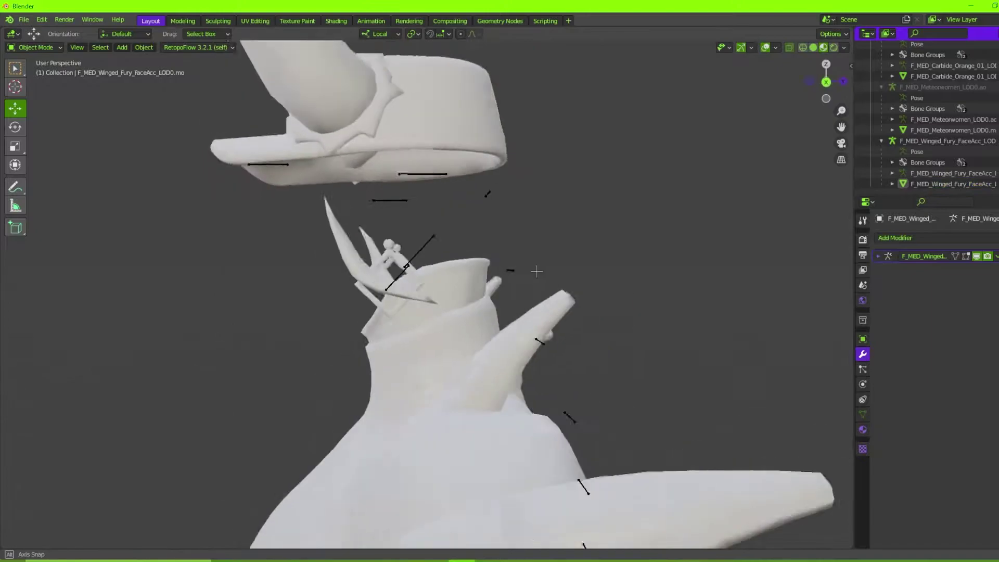
Delete the linked curved spike pieces beside the earrings from the Winged Fury mesh and return to Object Mode
{"action": "middle_click_drag", "start_coordinate": [468, 281], "coordinate": [406, 297]}
{"action": "left_click", "coordinate": [411, 298]}
{"action": "middle_click_drag", "start_coordinate": [411, 297], "coordinate": [674, 292]}
{"action": "key", "text": "Tab"}
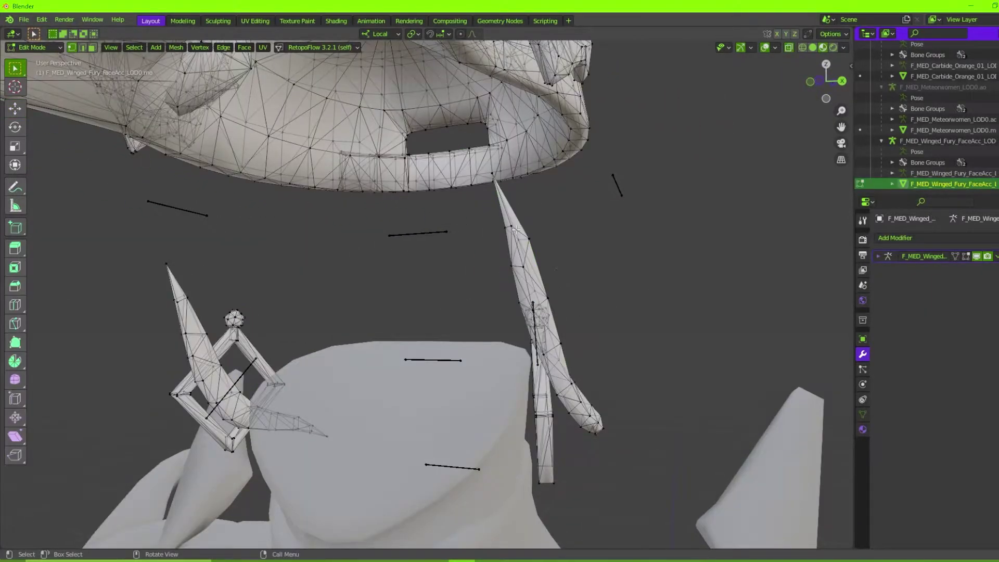
{"action": "key", "text": "l"}
{"action": "middle_click_drag", "start_coordinate": [516, 229], "coordinate": [408, 352]}
{"action": "left_click", "coordinate": [295, 269]}
{"action": "key", "text": "Tab"}
{"action": "scroll", "coordinate": [408, 352], "scroll_direction": "down", "scroll_amount": 7}
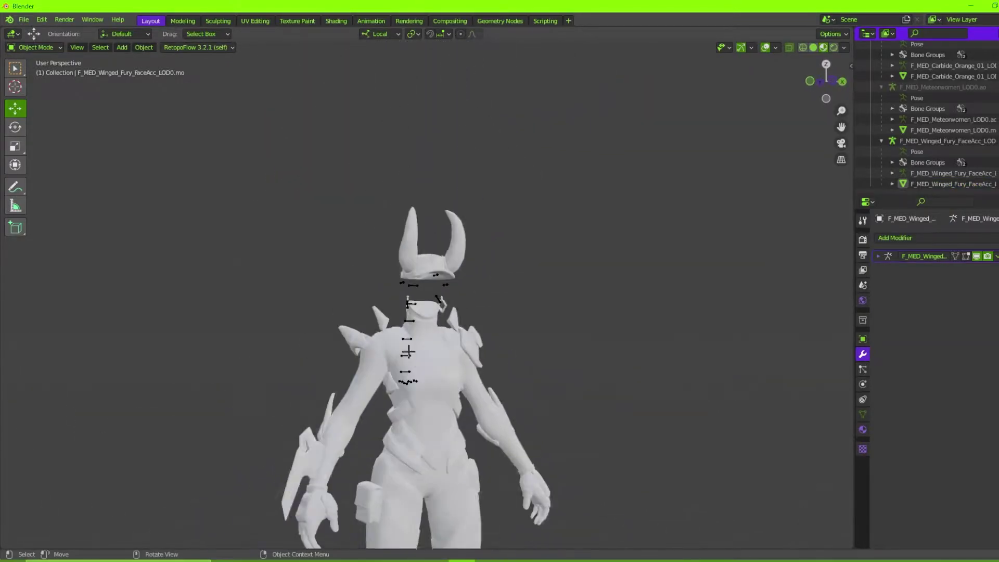
Edit the Winged Fury armature and box-select its bones from the earrings down the braid chain
{"action": "middle_click_drag", "start_coordinate": [489, 442], "coordinate": [517, 472], "text": "shift"}
{"action": "scroll", "coordinate": [502, 419], "scroll_direction": "up", "scroll_amount": 4}
{"action": "middle_click_drag", "start_coordinate": [501, 420], "coordinate": [338, 346]}
{"action": "left_click", "coordinate": [528, 403]}
{"action": "key", "text": "Tab"}
{"action": "middle_click_drag", "start_coordinate": [572, 416], "coordinate": [593, 419]}
{"action": "left_click_drag", "start_coordinate": [654, 491], "coordinate": [357, 162]}
{"action": "middle_click_drag", "start_coordinate": [473, 185], "coordinate": [494, 306], "text": "shift"}
{"action": "scroll", "coordinate": [494, 305], "scroll_direction": "up", "scroll_amount": 3}
{"action": "scroll", "coordinate": [551, 308], "scroll_direction": "down", "scroll_amount": 5}
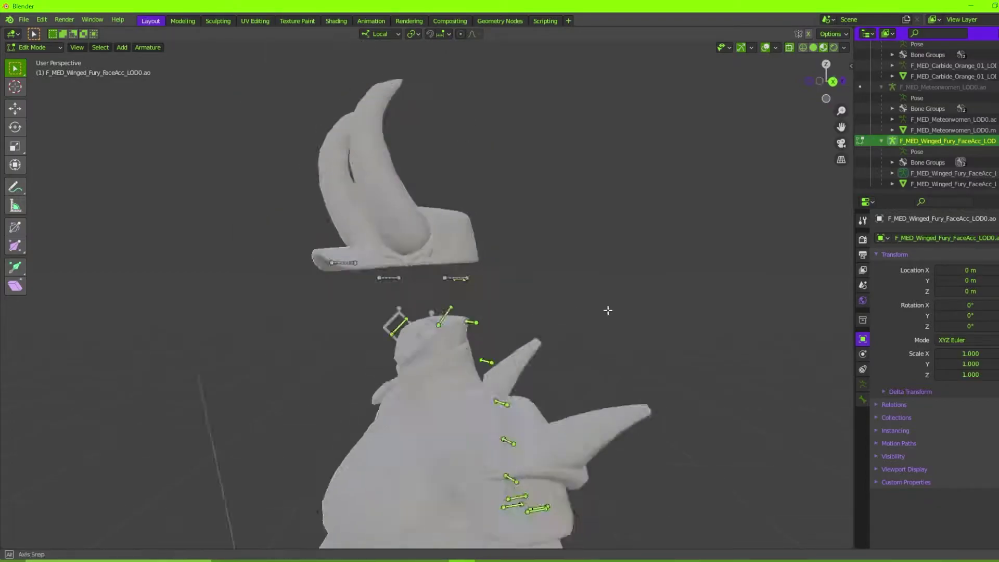
{"action": "middle_click_drag", "start_coordinate": [606, 310], "coordinate": [507, 395]}
Test-move the selected Winged Fury bones in Pose Mode to check which parts follow, and cancel the move
{"action": "key", "text": "ctrl+Tab"}
{"action": "key", "text": "g"}
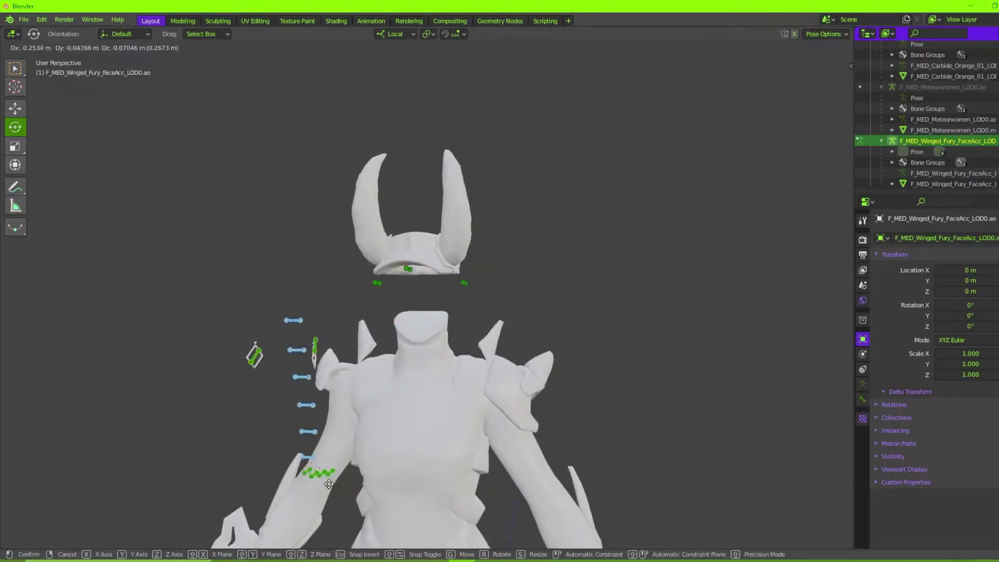
{"action": "right_click", "coordinate": [399, 309]}
Remove the unused braid bones from the Winged Fury armature and return to Pose Mode
{"action": "key", "text": "Tab"}
{"action": "middle_click_drag", "start_coordinate": [399, 309], "coordinate": [493, 258]}
{"action": "key", "text": "Tab"}
Test-move the remaining bones near the cap in Pose Mode to check whether they affect the mesh
{"action": "scroll", "coordinate": [537, 316], "scroll_direction": "up", "scroll_amount": 5}
{"action": "middle_click_drag", "start_coordinate": [537, 317], "coordinate": [393, 271]}
{"action": "key", "text": "g"}
{"action": "left_click", "coordinate": [393, 270]}
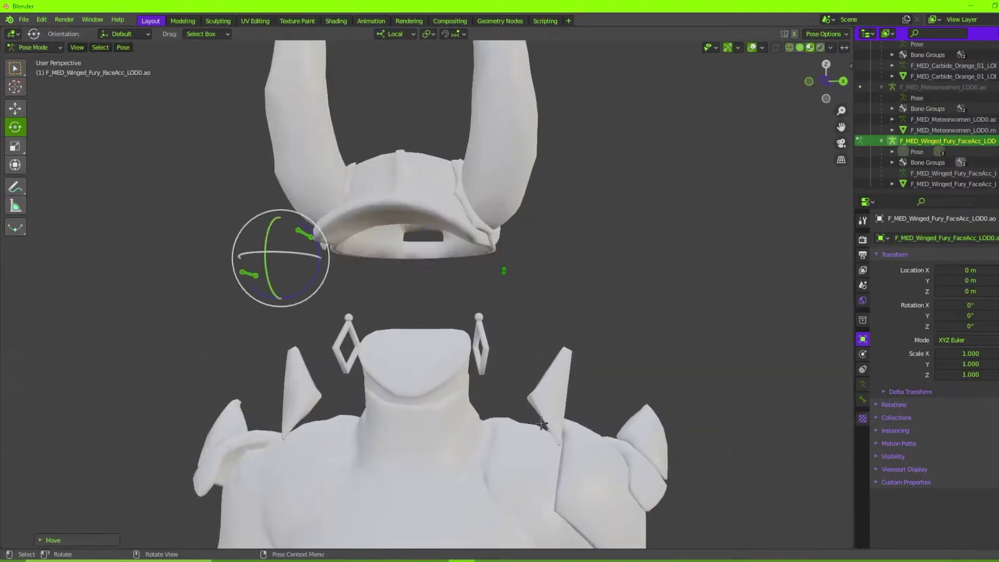
{"action": "scroll", "coordinate": [553, 334], "scroll_direction": "down", "scroll_amount": 3}
{"action": "middle_click_drag", "start_coordinate": [553, 334], "coordinate": [520, 355]}
{"action": "scroll", "coordinate": [562, 310], "scroll_direction": "up", "scroll_amount": 3}
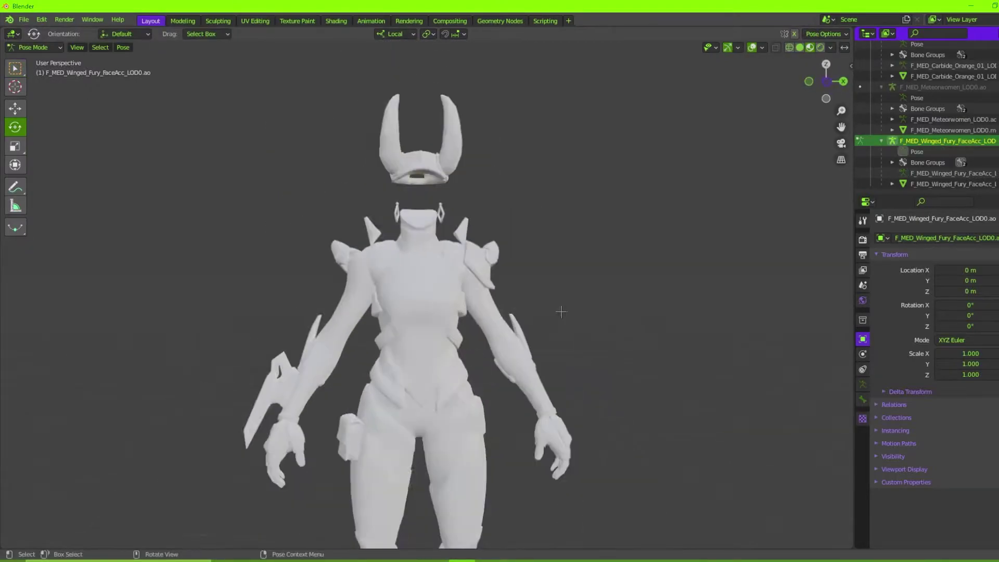
Import the Fuchsia head (F_MED_Fuchsia_Head_LOD0) as a Skeleton Mesh (.psk) and examine its fit under the cap
{"action": "left_click", "coordinate": [23, 19]}
{"action": "mouse_move", "coordinate": [53, 165]}
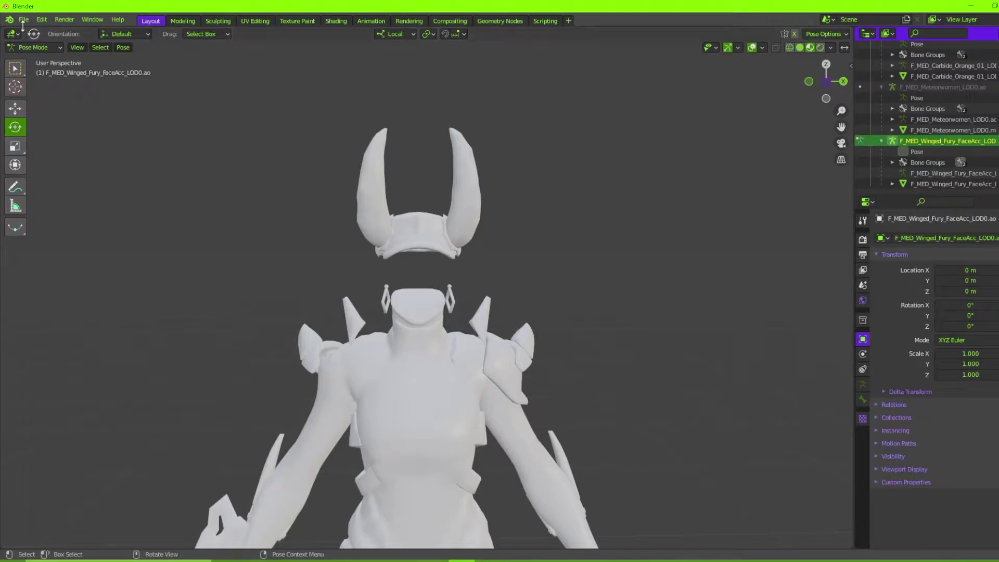
{"action": "left_click", "coordinate": [24, 21]}
{"action": "mouse_move", "coordinate": [50, 165]}
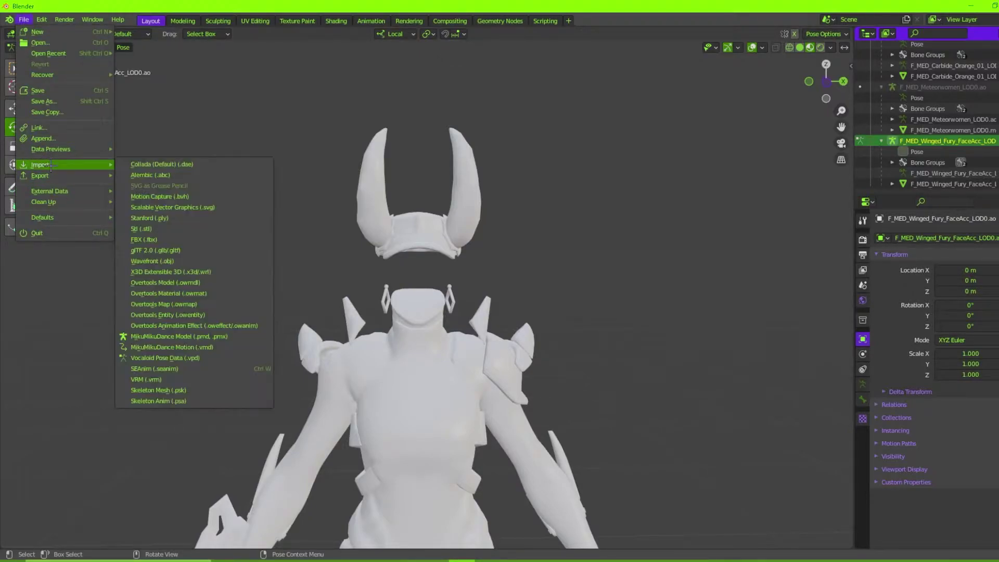
{"action": "left_click", "coordinate": [192, 389]}
{"action": "double_click", "coordinate": [400, 132]}
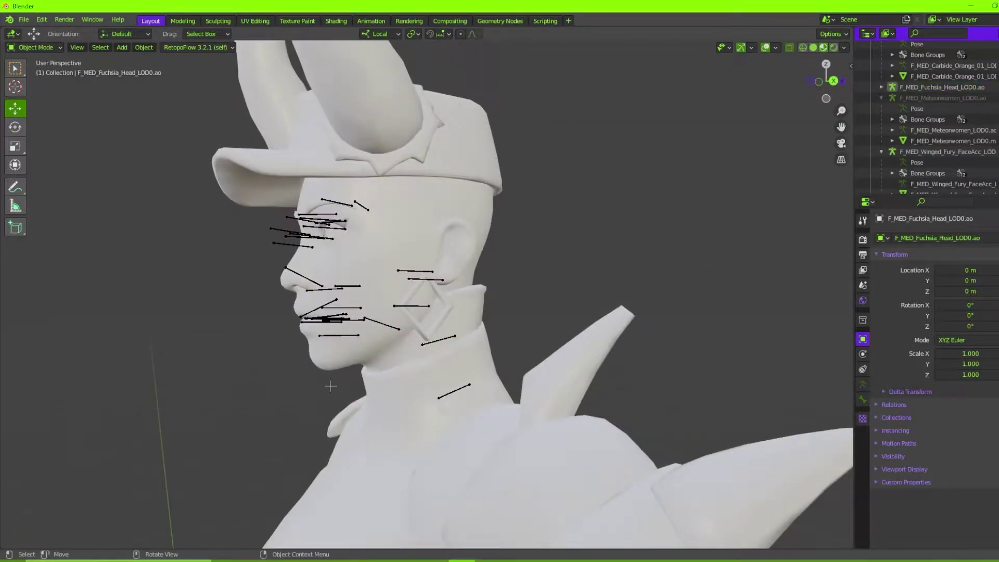
{"action": "middle_click_drag", "start_coordinate": [331, 385], "coordinate": [473, 405]}
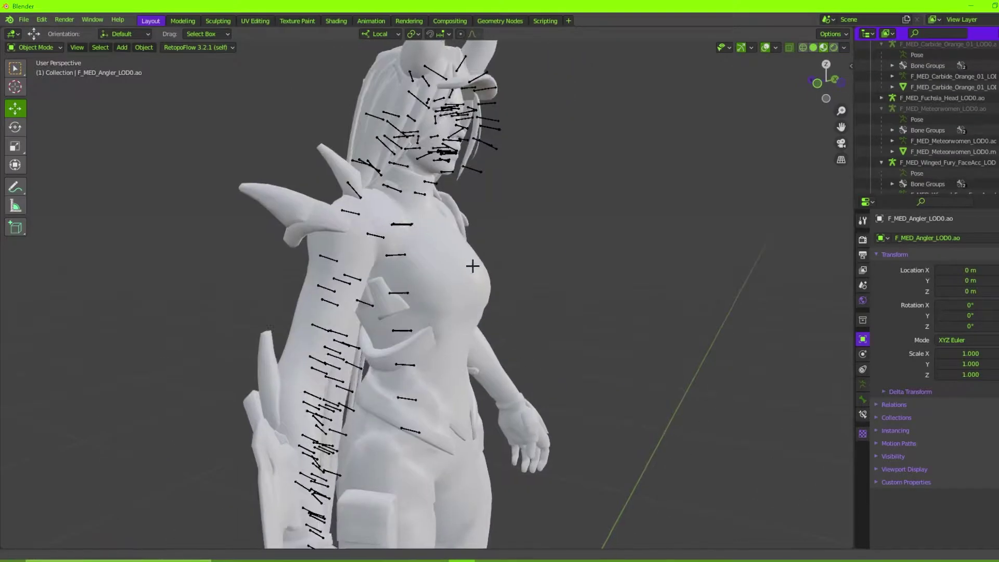
Collapse the character hierarchies in the outliner and hide the Angler and Fuchsia head armatures
{"action": "scroll", "coordinate": [546, 336], "scroll_direction": "down", "scroll_amount": 1}
{"action": "middle_click_drag", "start_coordinate": [472, 267], "coordinate": [633, 319], "text": "shift"}
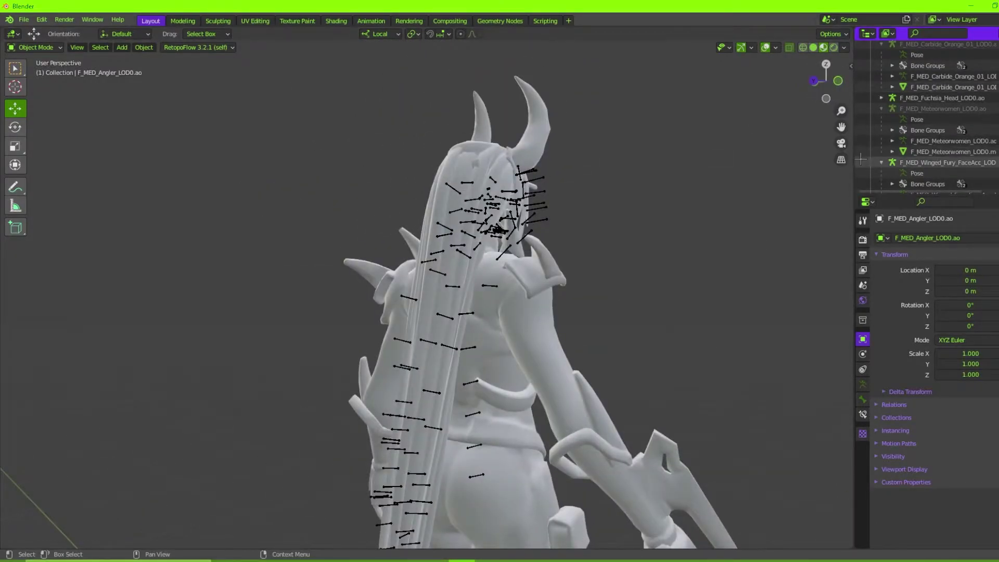
{"action": "scroll", "coordinate": [880, 163], "scroll_direction": "up", "scroll_amount": 2}
{"action": "left_click", "coordinate": [881, 130]}
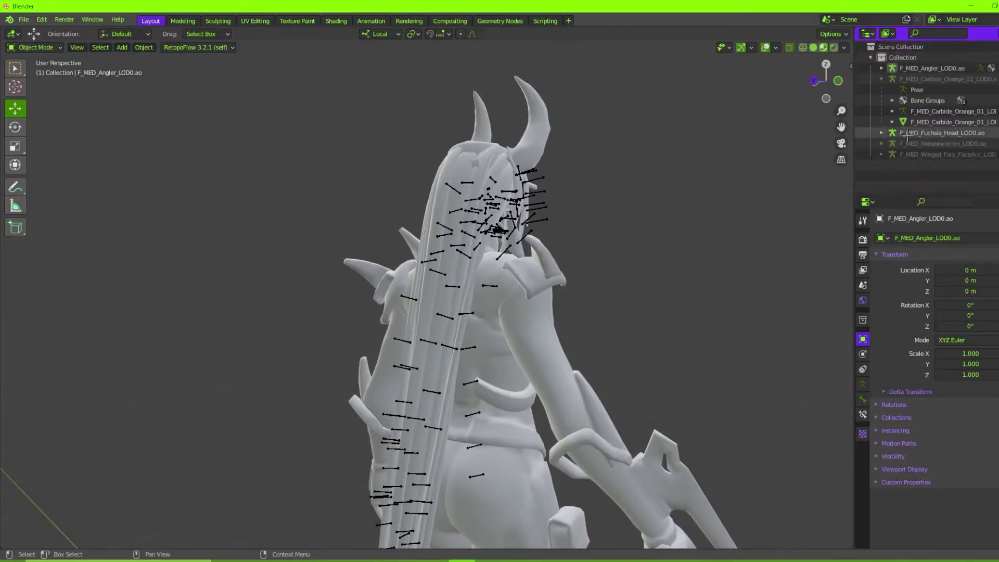
{"action": "key", "text": "h"}
{"action": "left_click", "coordinate": [883, 80]}
{"action": "middle_click_drag", "start_coordinate": [728, 229], "coordinate": [620, 177]}
{"action": "scroll", "coordinate": [535, 245], "scroll_direction": "up", "scroll_amount": 3}
{"action": "scroll", "coordinate": [550, 234], "scroll_direction": "down", "scroll_amount": 1}
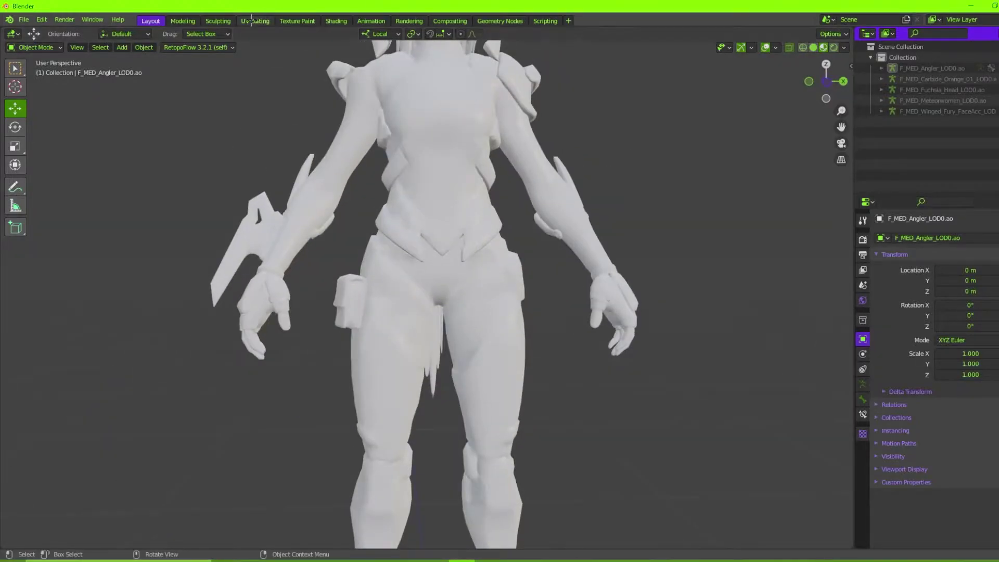
Select the Angler hair mesh under the cap and switch it to Sculpt Mode
{"action": "scroll", "coordinate": [462, 94], "scroll_direction": "down", "scroll_amount": 6}
{"action": "scroll", "coordinate": [481, 223], "scroll_direction": "up", "scroll_amount": 9}
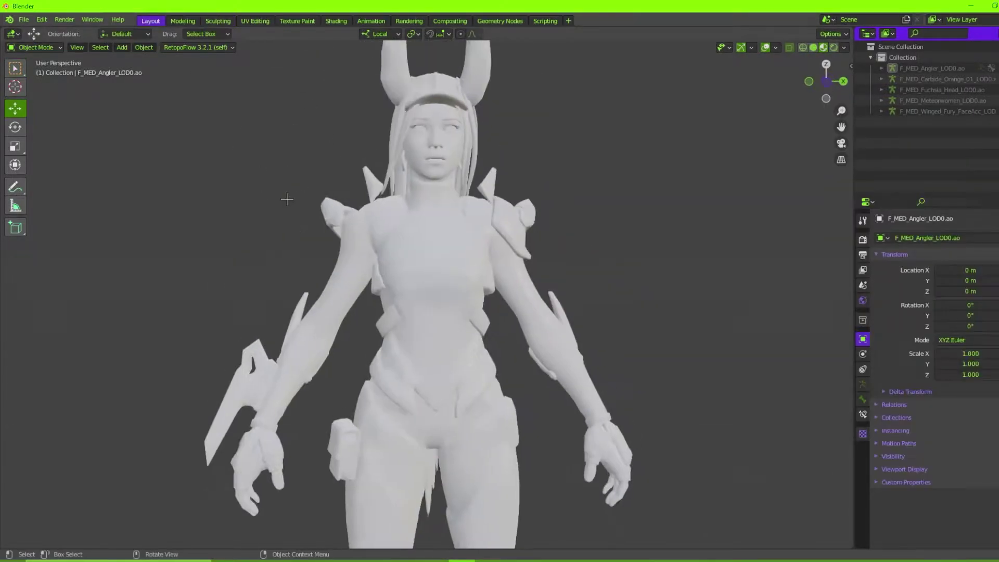
{"action": "left_click", "coordinate": [394, 173]}
{"action": "key", "text": "ctrl+Tab"}
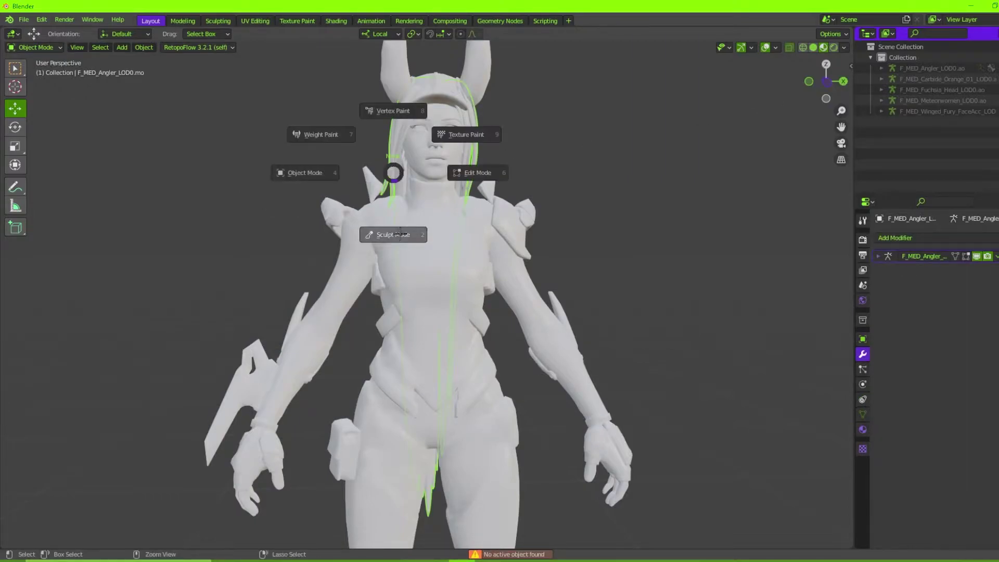
{"action": "left_click", "coordinate": [385, 235]}
{"action": "scroll", "coordinate": [468, 234], "scroll_direction": "up", "scroll_amount": 5}
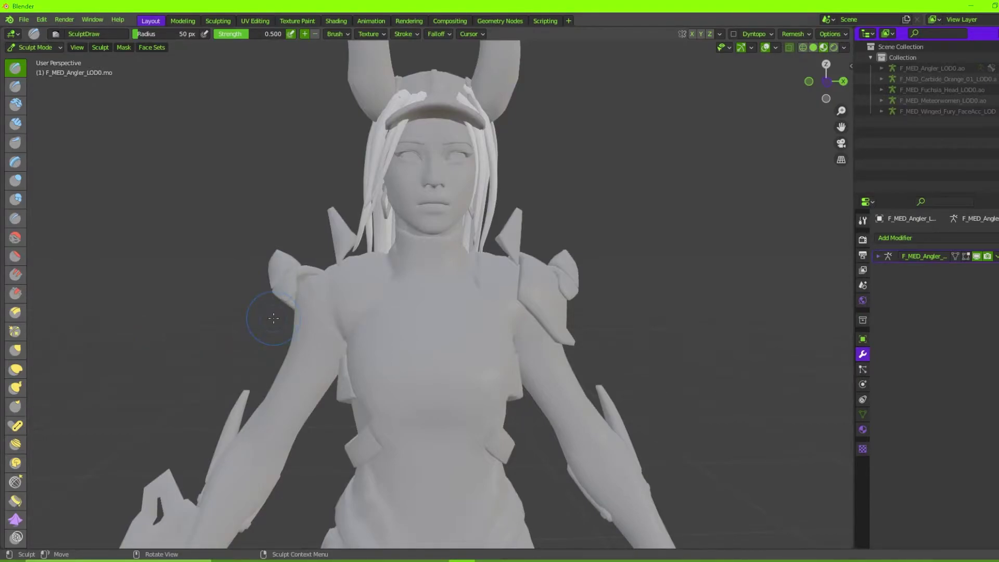
{"action": "key", "text": "ctrl+Tab"}
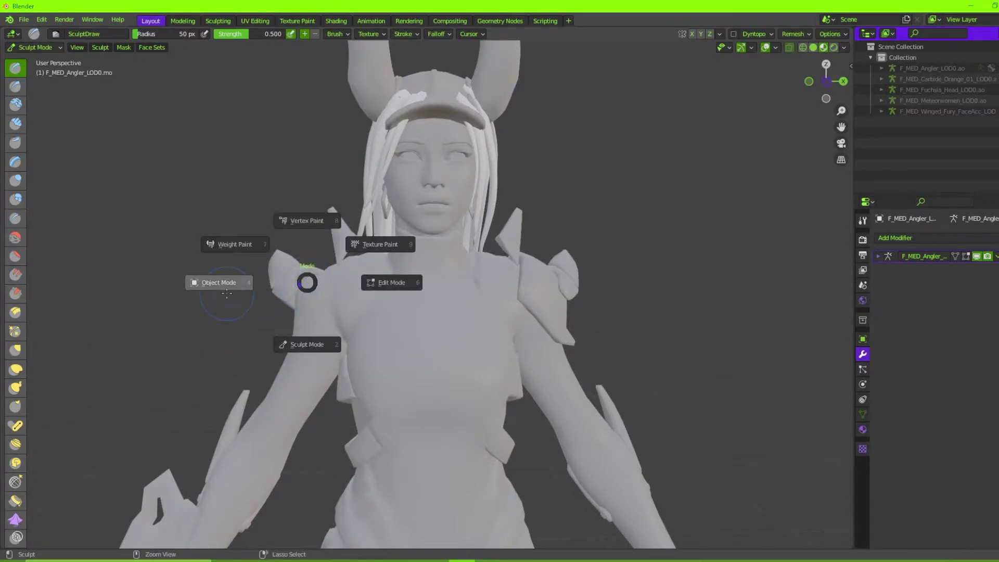
{"action": "left_click", "coordinate": [293, 291]}
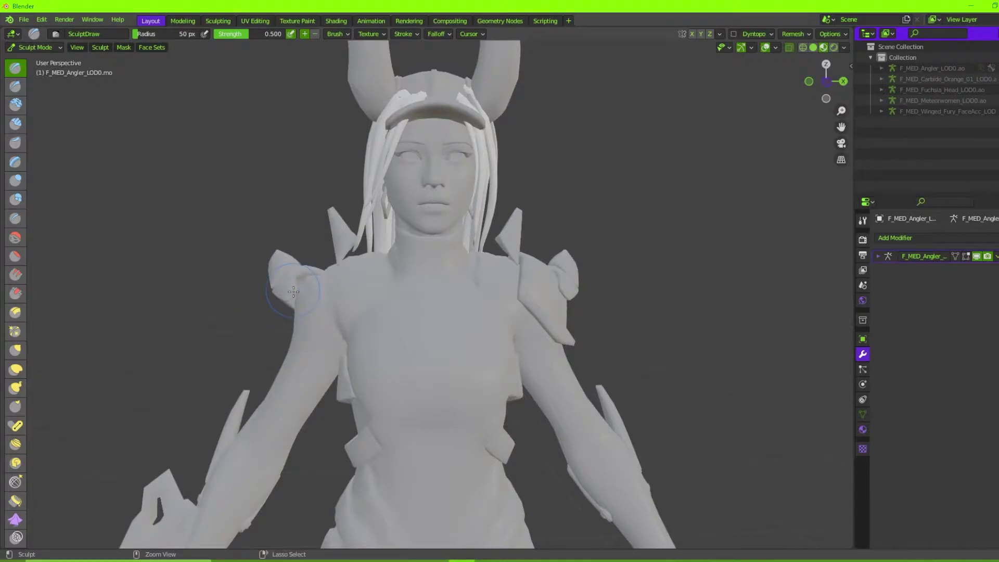
Reshape the Angler hair around the cap brim with the Elastic Deform brush at 97 px radius and 1.000 strength
{"action": "left_click", "coordinate": [13, 370]}
{"action": "right_click", "coordinate": [190, 291]}
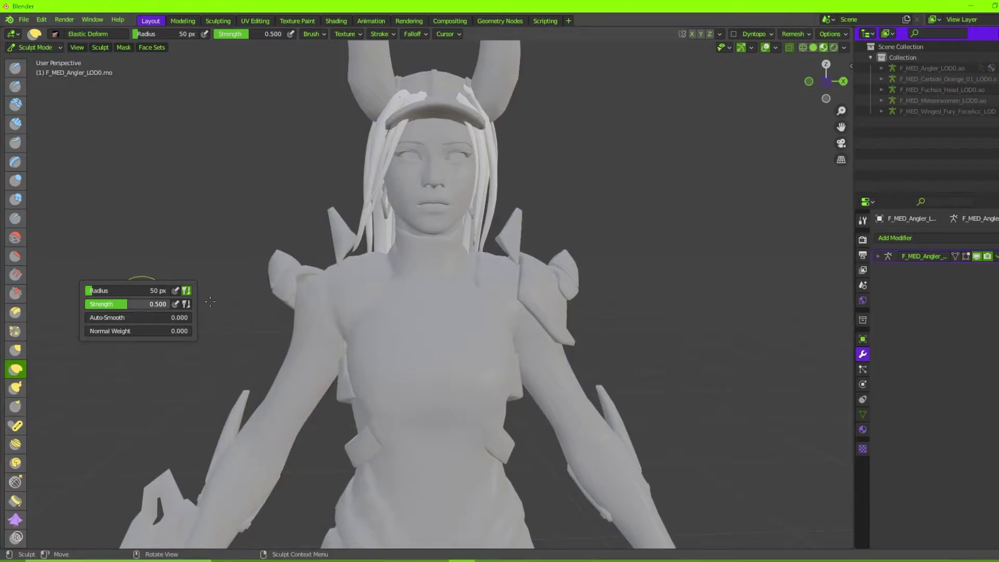
{"action": "scroll", "coordinate": [428, 196], "scroll_direction": "up", "scroll_amount": 2}
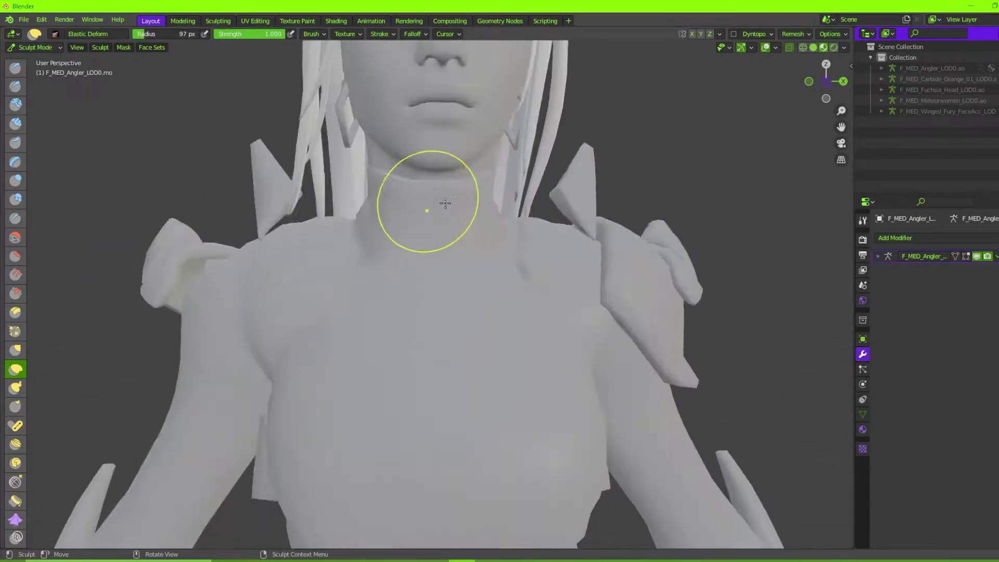
{"action": "mouse_move", "coordinate": [428, 196]}
{"action": "middle_mouse_down"}
{"action": "mouse_move", "coordinate": [530, 183]}
{"action": "mouse_move", "coordinate": [424, 296]}
{"action": "mouse_move", "coordinate": [390, 298]}
{"action": "mouse_move", "coordinate": [311, 164]}
{"action": "middle_mouse_up"}
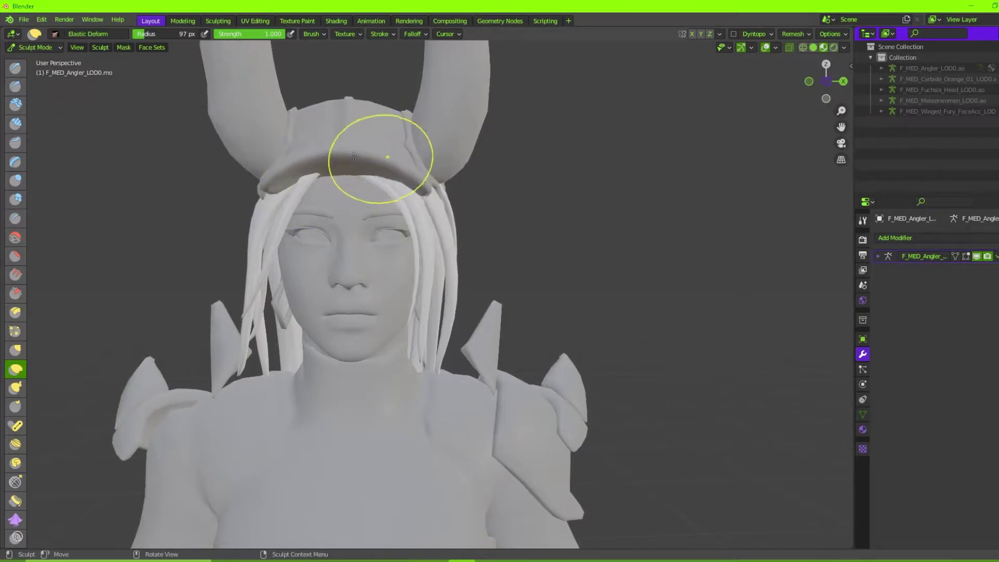
{"action": "mouse_move", "coordinate": [309, 150]}
{"action": "middle_mouse_down"}
{"action": "mouse_move", "coordinate": [572, 171]}
{"action": "mouse_move", "coordinate": [356, 174]}
{"action": "middle_mouse_up"}
{"action": "left_click_drag", "start_coordinate": [357, 173], "coordinate": [352, 169]}
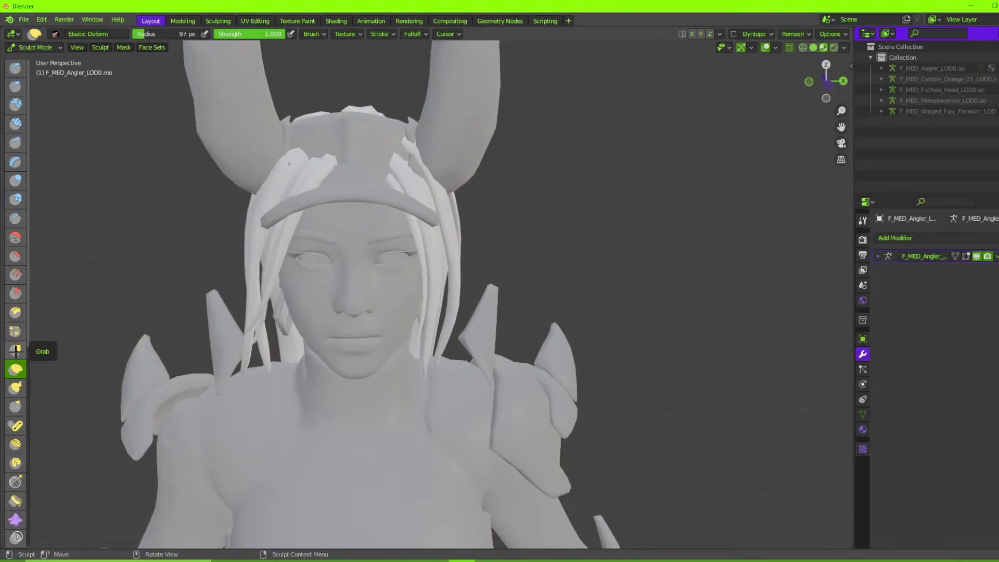
Sculpt the lower leg ends of the Meteorwomen body into the boot tops with the Elastic Deform brush and Y symmetry
{"action": "scroll", "coordinate": [35, 257], "scroll_direction": "up", "scroll_amount": 3}
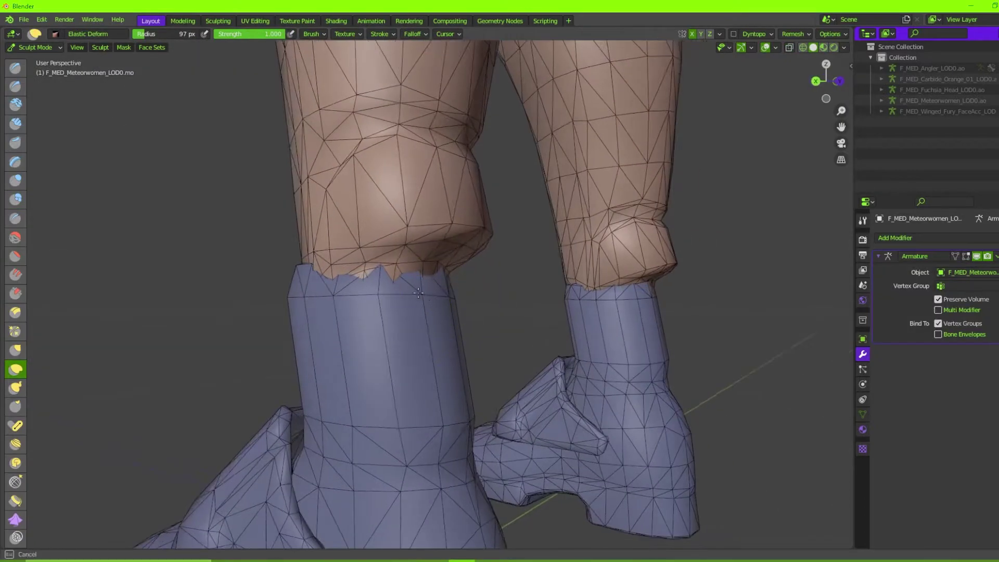
{"action": "middle_click_drag", "start_coordinate": [418, 293], "coordinate": [280, 362]}
{"action": "middle_click_drag", "start_coordinate": [255, 420], "coordinate": [401, 355]}
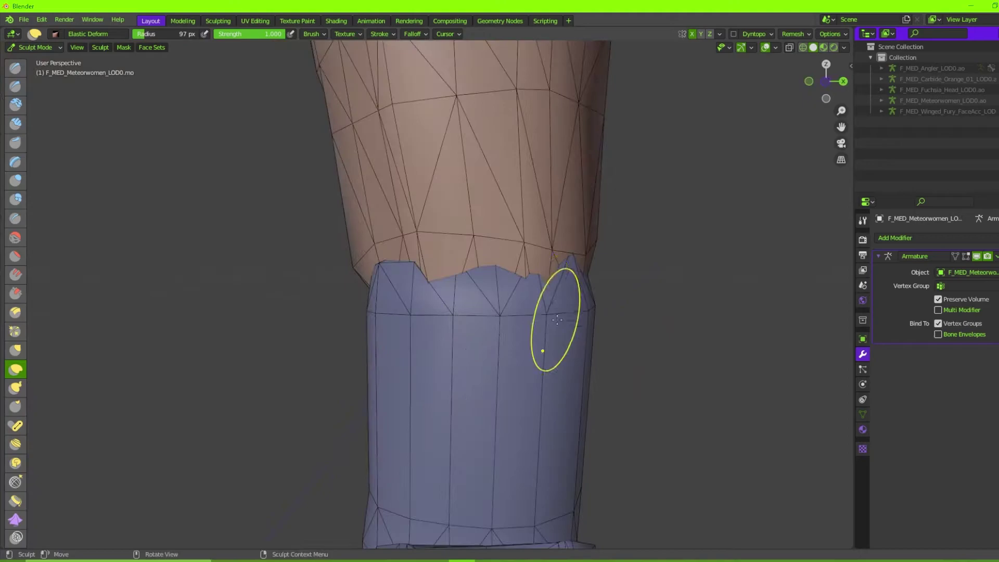
{"action": "middle_click_drag", "start_coordinate": [557, 319], "coordinate": [352, 398]}
{"action": "left_click_drag", "start_coordinate": [407, 412], "coordinate": [416, 439]}
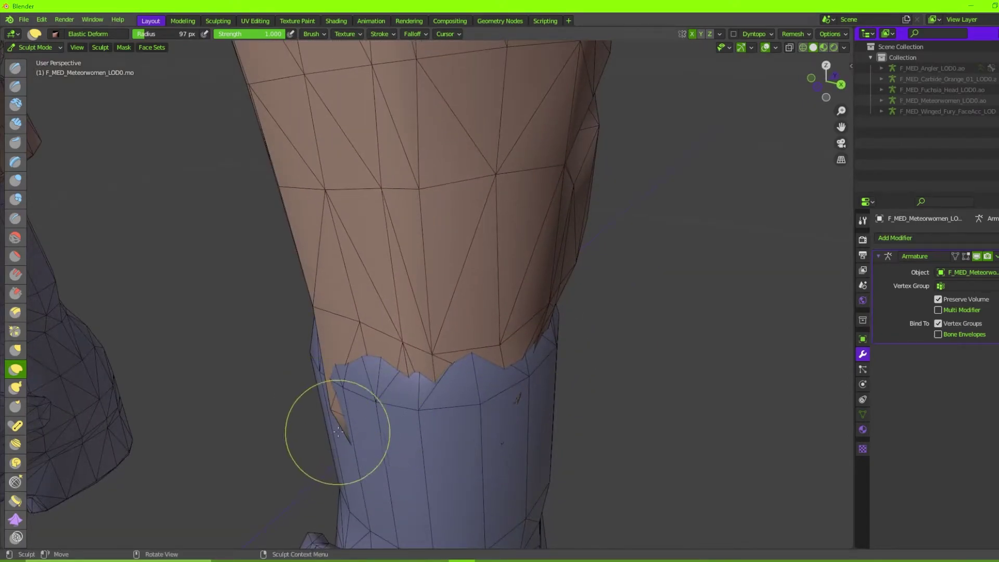
{"action": "mouse_move", "coordinate": [363, 398]}
{"action": "middle_mouse_down"}
{"action": "mouse_move", "coordinate": [446, 403]}
{"action": "mouse_move", "coordinate": [508, 433]}
{"action": "middle_mouse_up"}
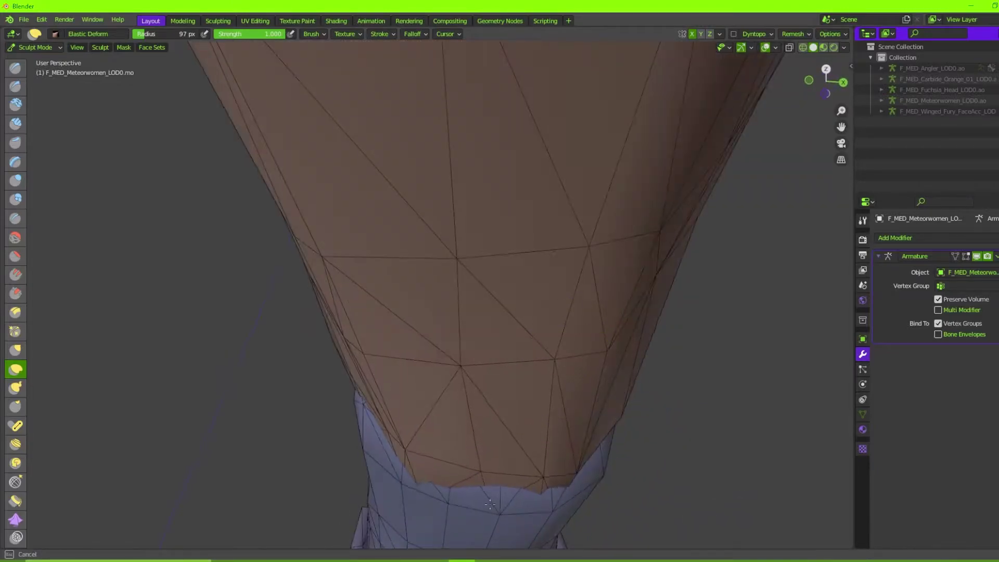
{"action": "mouse_move", "coordinate": [489, 503]}
{"action": "middle_mouse_down"}
{"action": "mouse_move", "coordinate": [537, 483]}
{"action": "mouse_move", "coordinate": [258, 315]}
{"action": "mouse_move", "coordinate": [530, 302]}
{"action": "middle_mouse_up"}
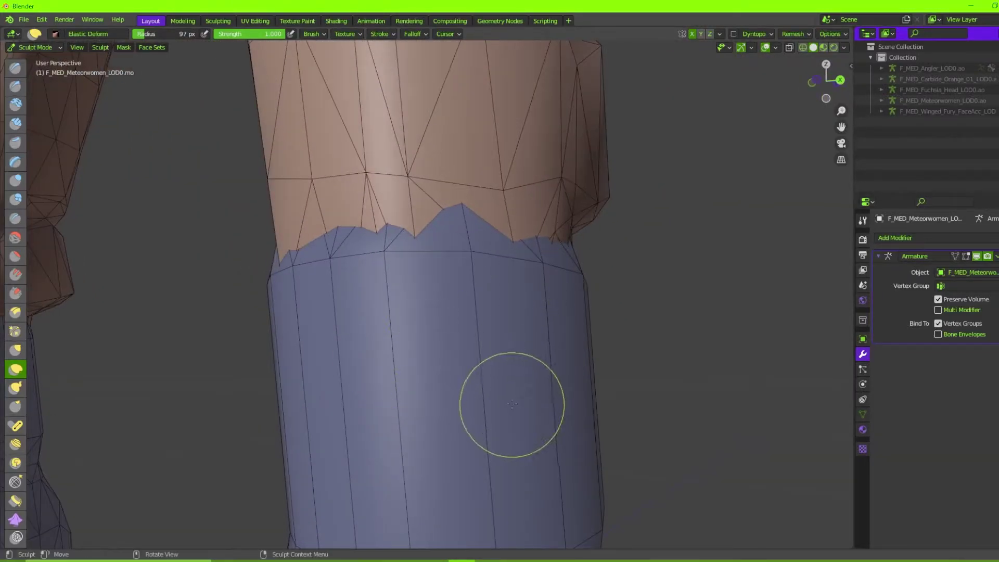
{"action": "middle_click_drag", "start_coordinate": [511, 404], "coordinate": [665, 384]}
{"action": "scroll", "coordinate": [401, 400], "scroll_direction": "down", "scroll_amount": 7}
{"action": "scroll", "coordinate": [665, 383], "scroll_direction": "down", "scroll_amount": 3}
Return to Object Mode and open the Carbide Orange boots mesh in Edit Mode
{"action": "key", "text": "ctrl+Tab"}
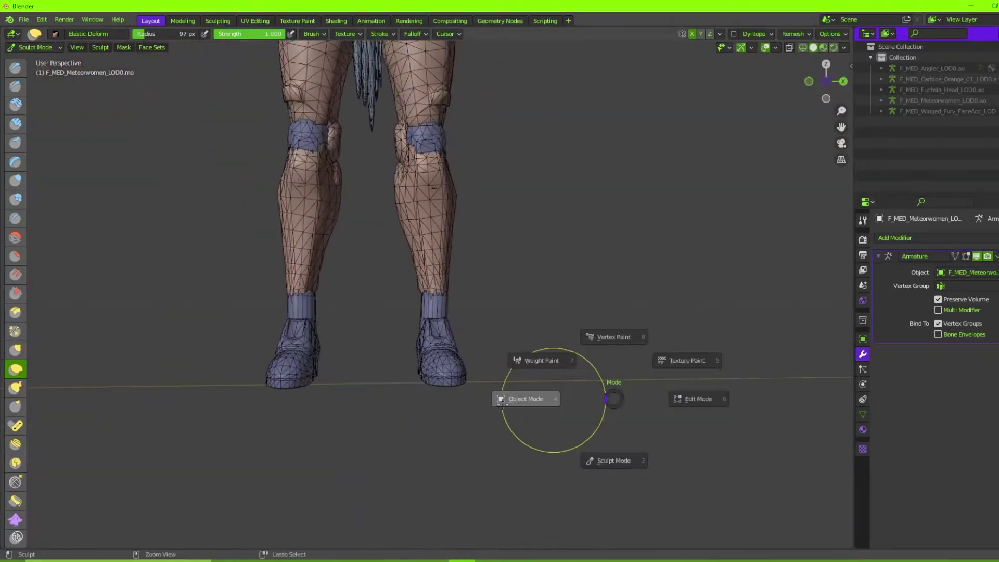
{"action": "left_click", "coordinate": [502, 403]}
{"action": "scroll", "coordinate": [509, 364], "scroll_direction": "down", "scroll_amount": 3}
{"action": "scroll", "coordinate": [520, 364], "scroll_direction": "up", "scroll_amount": 7}
{"action": "left_click", "coordinate": [492, 390]}
{"action": "middle_click_drag", "start_coordinate": [491, 390], "coordinate": [473, 390]}
{"action": "middle_click_drag", "start_coordinate": [473, 390], "coordinate": [475, 301], "text": "shift"}
{"action": "scroll", "coordinate": [473, 327], "scroll_direction": "up", "scroll_amount": 3}
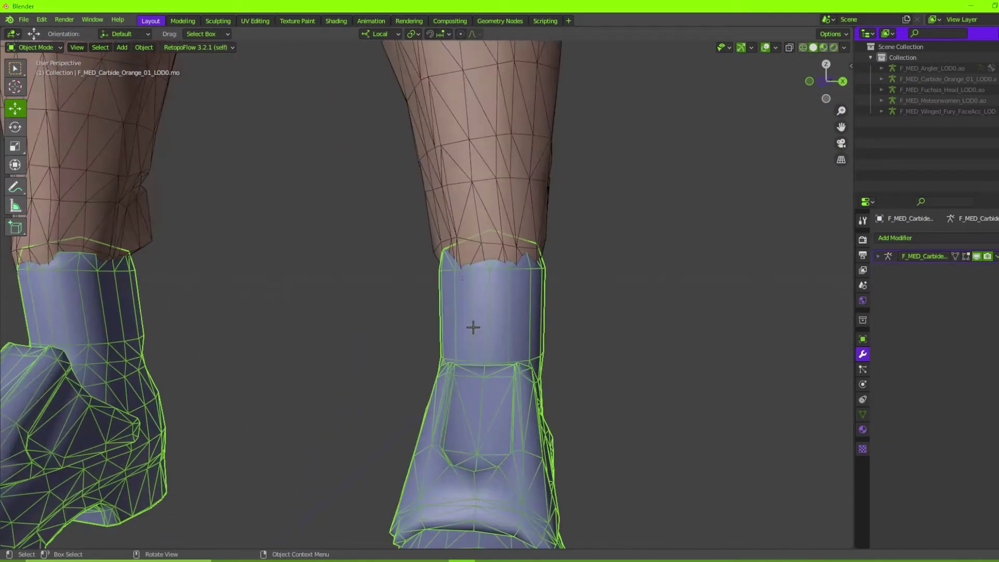
{"action": "key", "text": "Tab"}
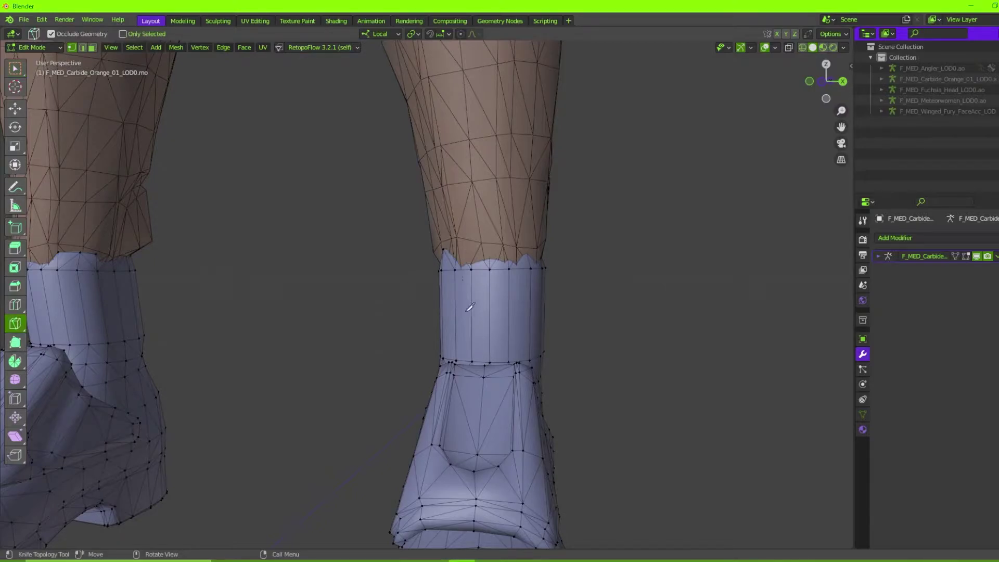
Try to reposition the stray vertex low on the boot shaft, then undo the last move
{"action": "middle_click_drag", "start_coordinate": [471, 313], "coordinate": [580, 306]}
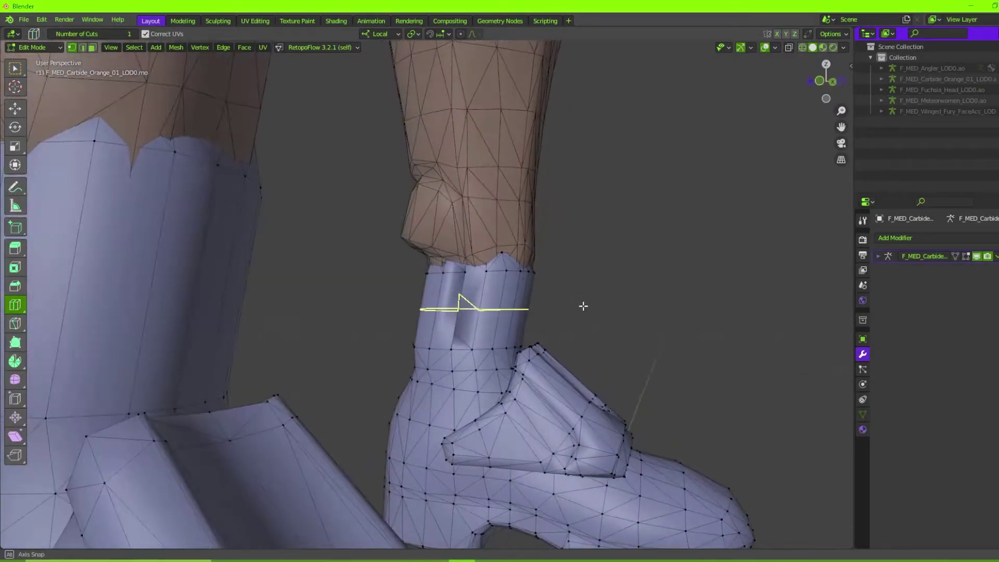
{"action": "scroll", "coordinate": [572, 312], "scroll_direction": "up", "scroll_amount": 6}
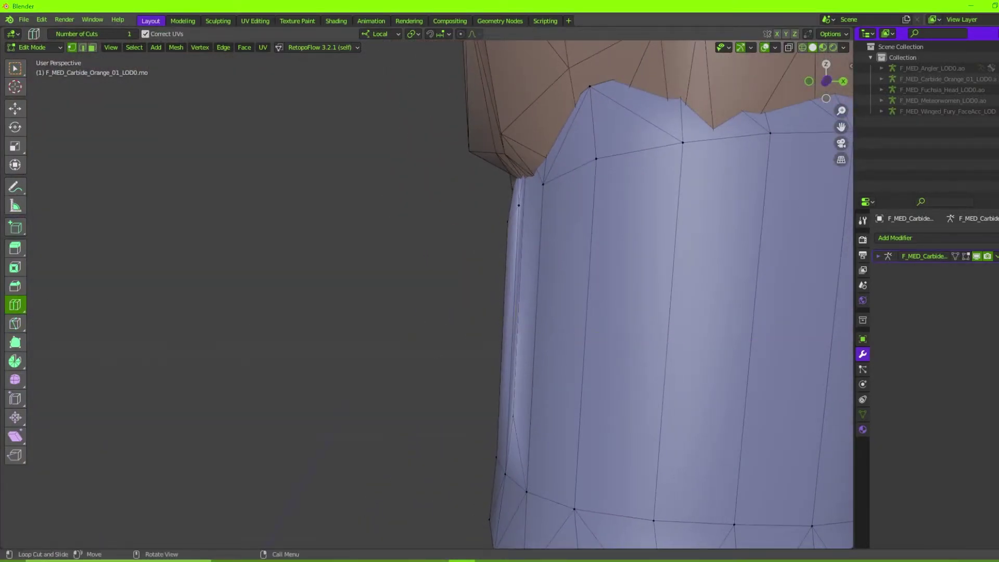
{"action": "middle_click_drag", "start_coordinate": [280, 363], "coordinate": [465, 401]}
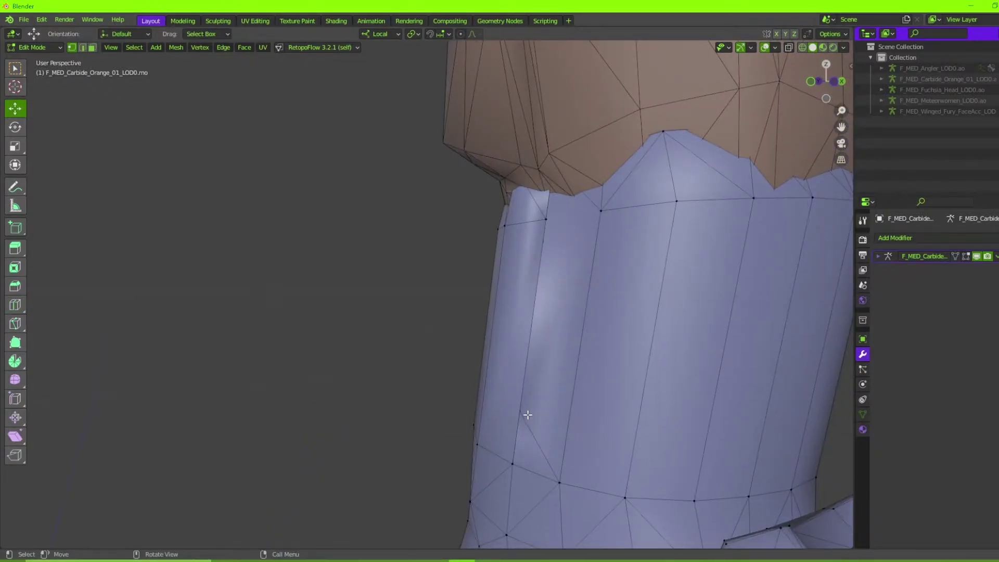
{"action": "scroll", "coordinate": [527, 421], "scroll_direction": "up", "scroll_amount": 2}
{"action": "middle_click_drag", "start_coordinate": [528, 421], "coordinate": [448, 343]}
{"action": "left_click", "coordinate": [452, 333]}
{"action": "middle_click_drag", "start_coordinate": [463, 343], "coordinate": [578, 364]}
{"action": "key", "text": "g"}
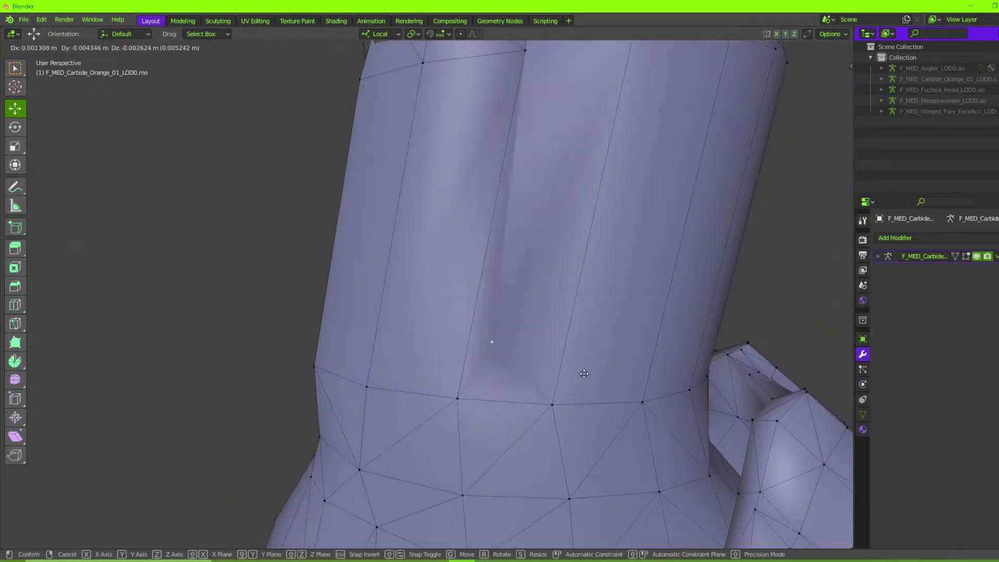
{"action": "left_click", "coordinate": [619, 329]}
{"action": "scroll", "coordinate": [614, 325], "scroll_direction": "down", "scroll_amount": 3}
{"action": "middle_click_drag", "start_coordinate": [581, 271], "coordinate": [527, 320], "text": "shift"}
{"action": "key", "text": "g"}
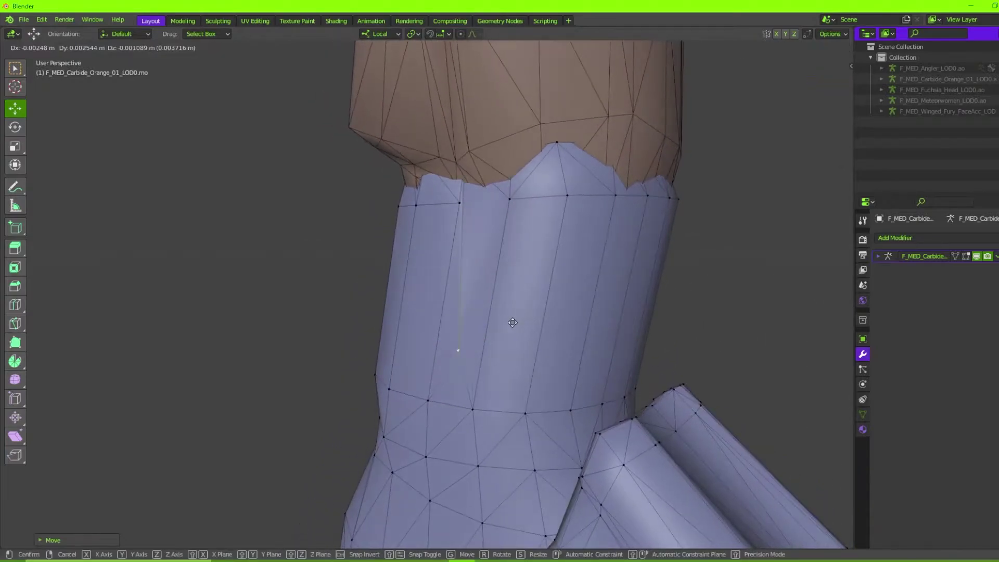
{"action": "left_click", "coordinate": [507, 185]}
{"action": "middle_click_drag", "start_coordinate": [507, 186], "coordinate": [446, 328]}
{"action": "key", "text": "ctrl+z"}
{"action": "scroll", "coordinate": [492, 222], "scroll_direction": "up", "scroll_amount": 2}
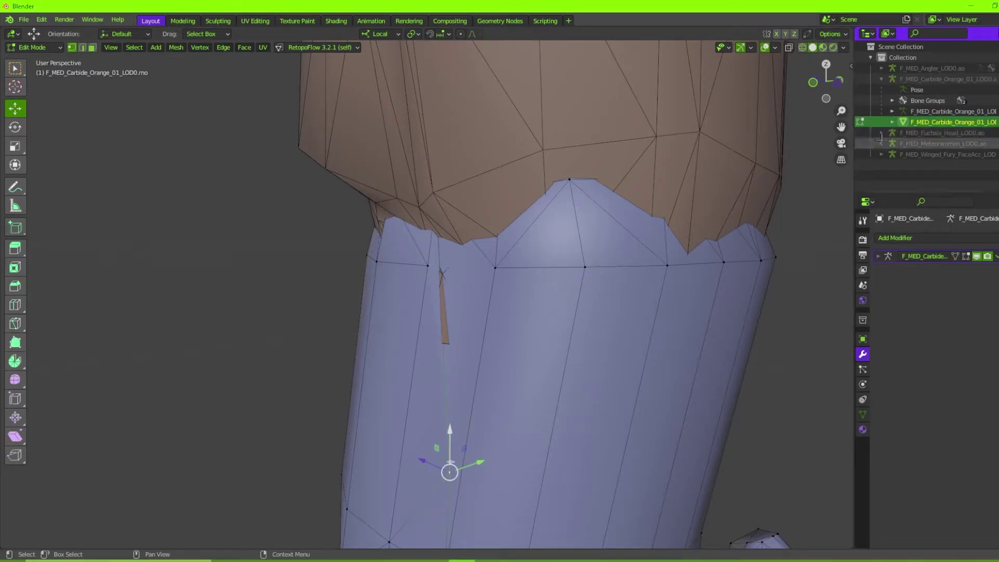
Hide the Meteorwomen body mesh and move the stray vertex up to the upper edge ring of the boot shaft
{"action": "left_click", "coordinate": [998, 187]}
{"action": "middle_click_drag", "start_coordinate": [631, 182], "coordinate": [651, 187]}
{"action": "key", "text": "g"}
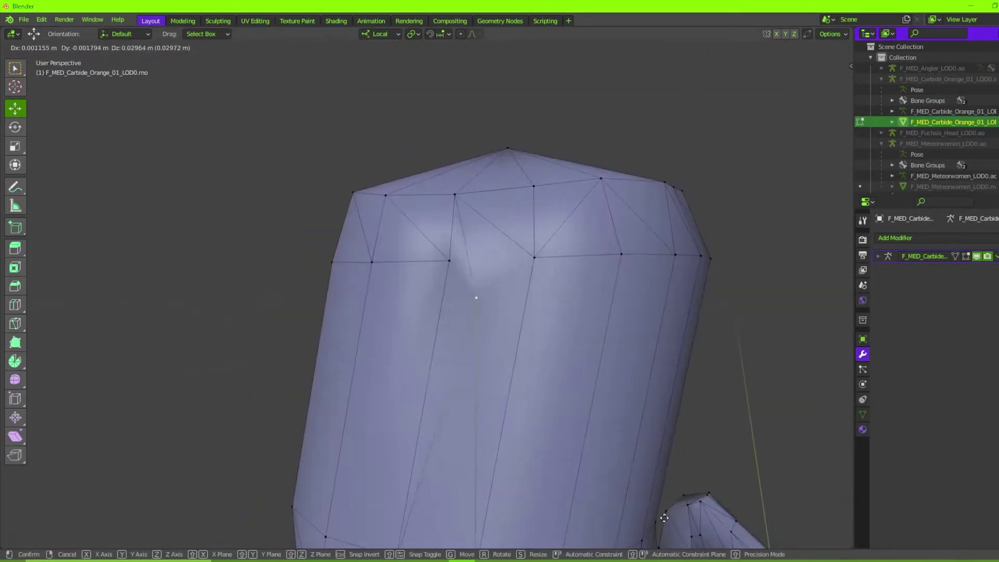
{"action": "left_click", "coordinate": [680, 482]}
{"action": "scroll", "coordinate": [679, 481], "scroll_direction": "up", "scroll_amount": 2}
{"action": "middle_click_drag", "start_coordinate": [680, 481], "coordinate": [567, 438]}
{"action": "key", "text": "g"}
{"action": "left_click", "coordinate": [507, 460]}
{"action": "scroll", "coordinate": [602, 443], "scroll_direction": "down", "scroll_amount": 7}
{"action": "middle_click_drag", "start_coordinate": [506, 460], "coordinate": [564, 329]}
{"action": "scroll", "coordinate": [501, 288], "scroll_direction": "down", "scroll_amount": 1}
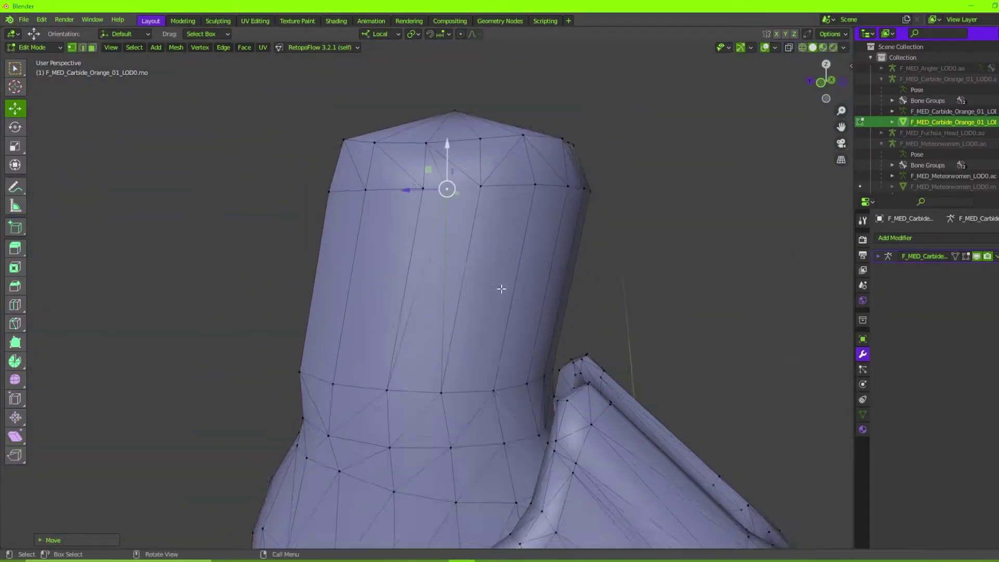
Dissolve the stray vertex on the boot shaft and show the Meteorwomen body mesh again
{"action": "key", "text": "x"}
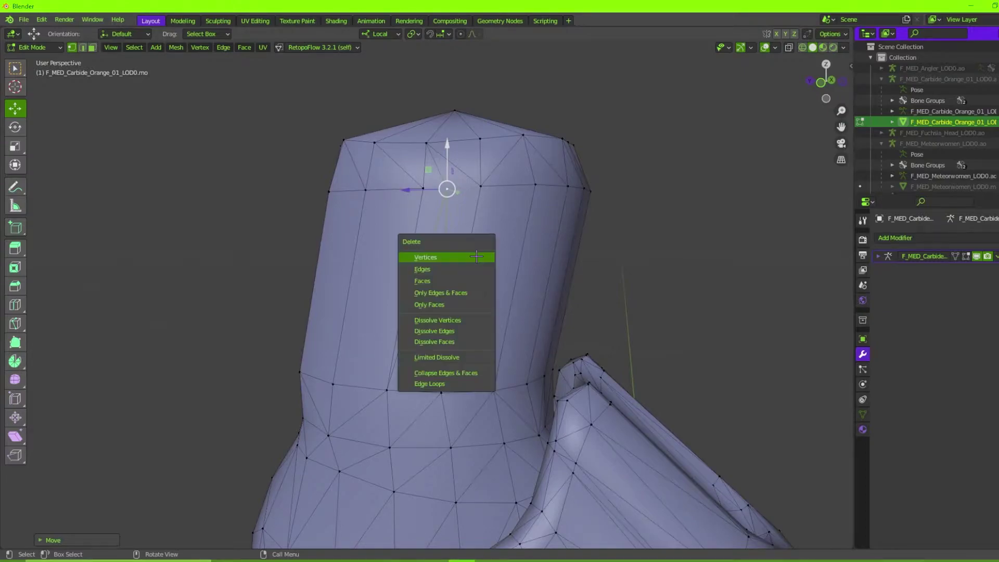
{"action": "left_click", "coordinate": [455, 319]}
{"action": "middle_click_drag", "start_coordinate": [461, 305], "coordinate": [369, 307]}
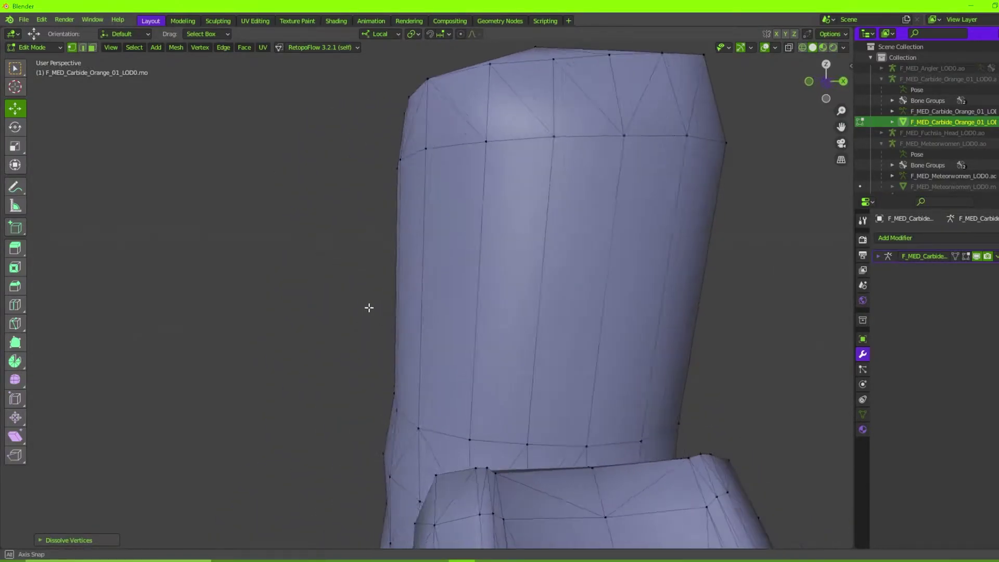
{"action": "scroll", "coordinate": [330, 310], "scroll_direction": "down", "scroll_amount": 10}
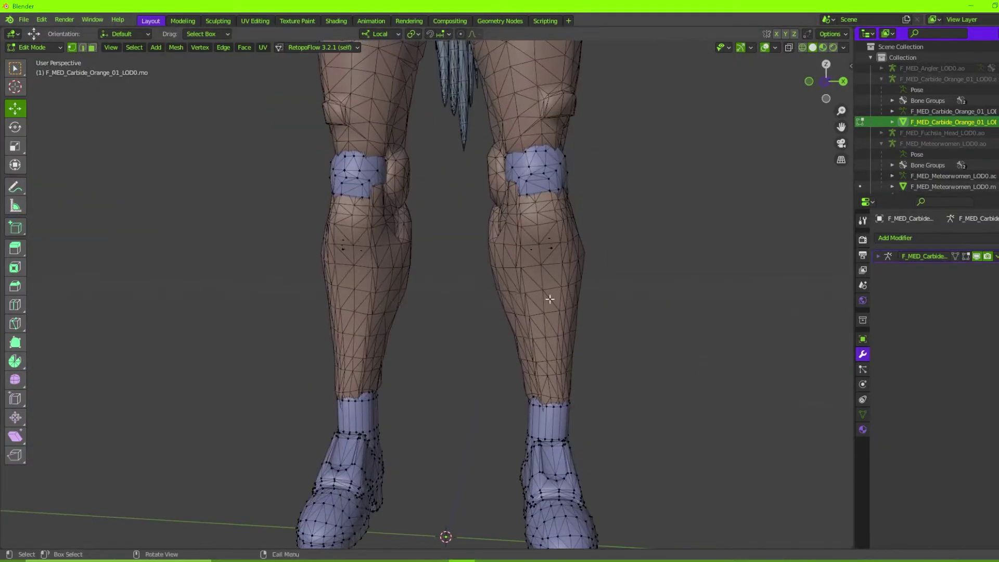
Add one loop cut around the ankle shaft of each boot and return to Object Mode
{"action": "middle_click_drag", "start_coordinate": [549, 299], "coordinate": [393, 355]}
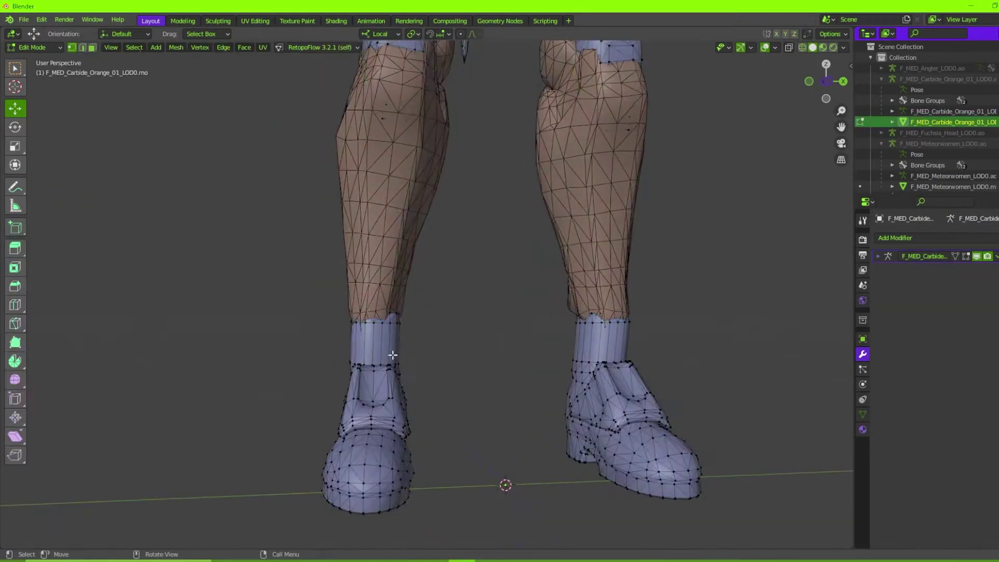
{"action": "scroll", "coordinate": [307, 384], "scroll_direction": "up", "scroll_amount": 4}
{"action": "left_click", "coordinate": [307, 401]}
{"action": "middle_click_drag", "start_coordinate": [741, 391], "coordinate": [684, 391]}
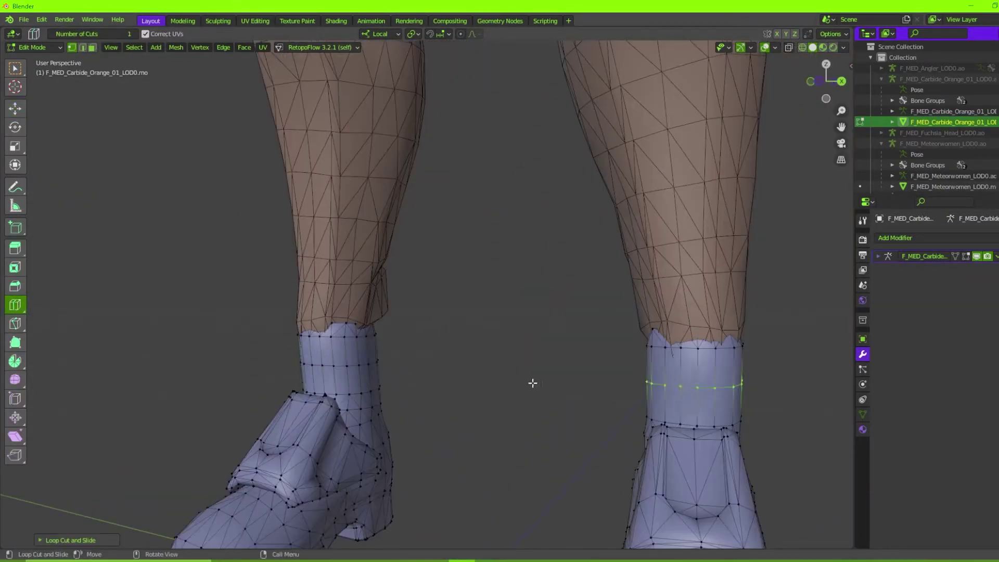
{"action": "scroll", "coordinate": [532, 383], "scroll_direction": "down", "scroll_amount": 3}
{"action": "key", "text": "Tab"}
{"action": "middle_click_drag", "start_coordinate": [388, 355], "coordinate": [419, 354]}
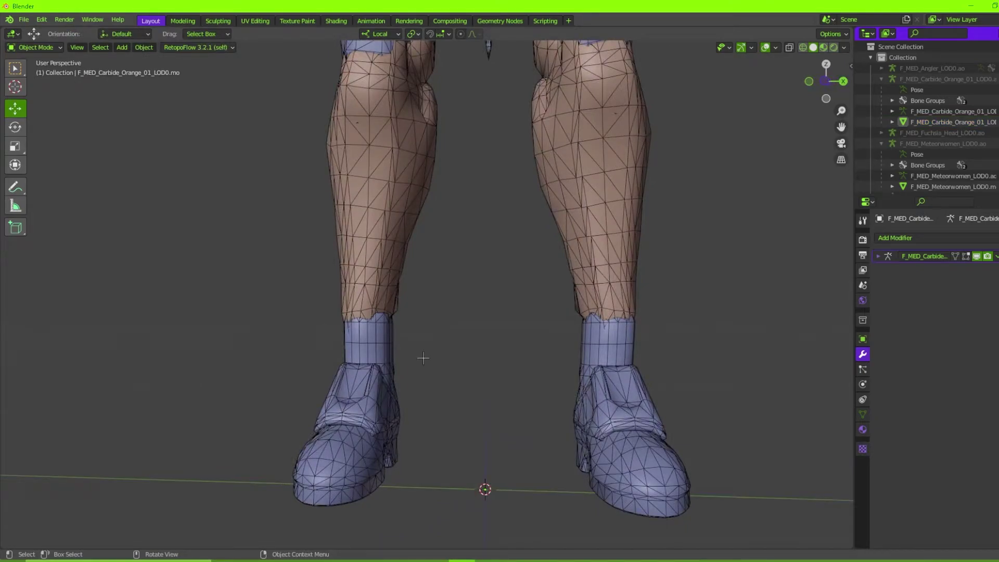
{"action": "middle_click_drag", "start_coordinate": [606, 367], "coordinate": [555, 364]}
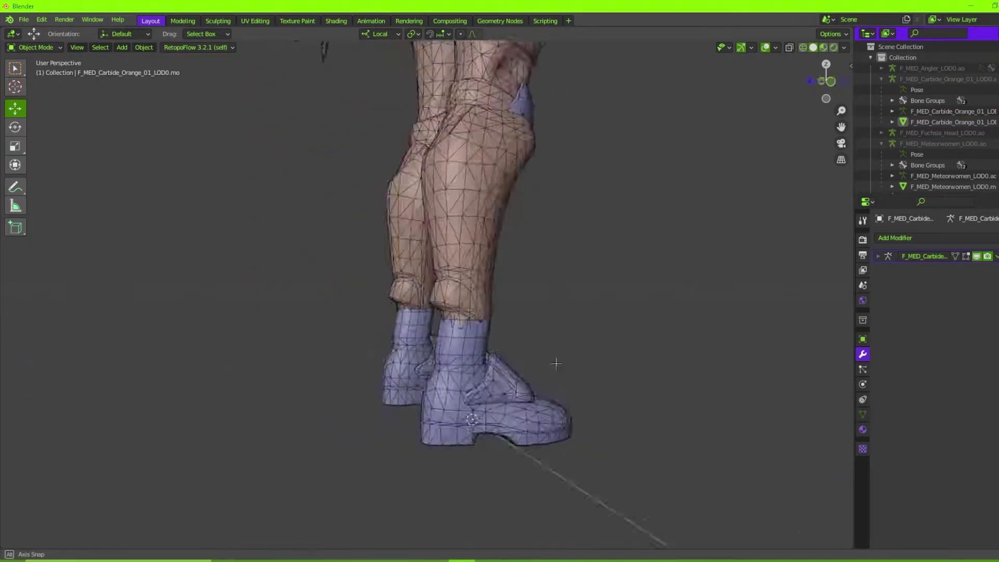
Switch the Carbide Orange mesh to Sculpt Mode and fit its knee pads to the legs using Elastic Deform with Y symmetry
{"action": "middle_click_drag", "start_coordinate": [469, 213], "coordinate": [395, 224]}
{"action": "left_click", "coordinate": [435, 311]}
{"action": "mouse_move", "coordinate": [435, 311]}
{"action": "middle_mouse_down"}
{"action": "mouse_move", "coordinate": [499, 333]}
{"action": "mouse_move", "coordinate": [524, 362]}
{"action": "middle_mouse_up"}
{"action": "key", "text": "ctrl+Tab"}
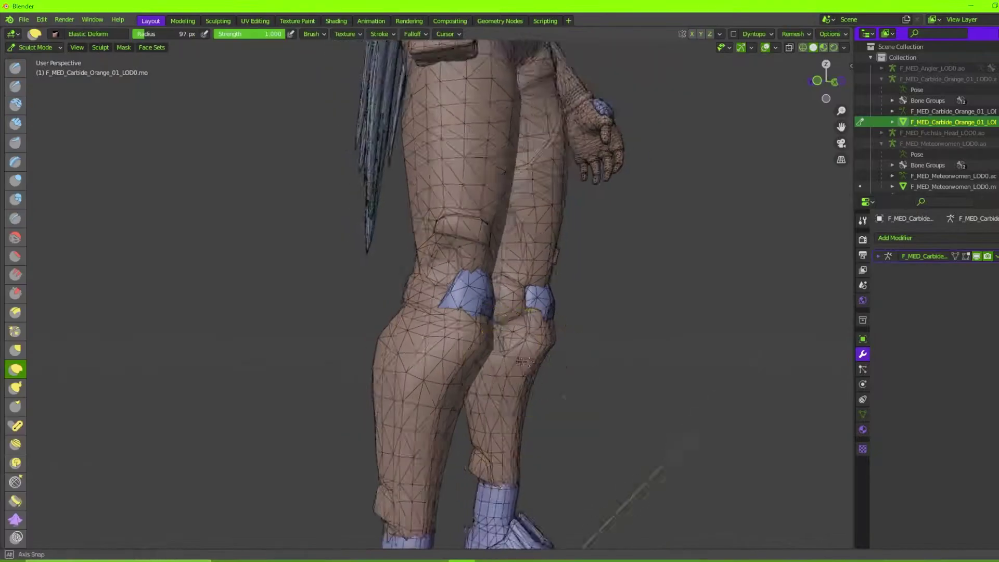
{"action": "middle_click_drag", "start_coordinate": [372, 345], "coordinate": [424, 333]}
{"action": "middle_click_drag", "start_coordinate": [350, 430], "coordinate": [537, 296]}
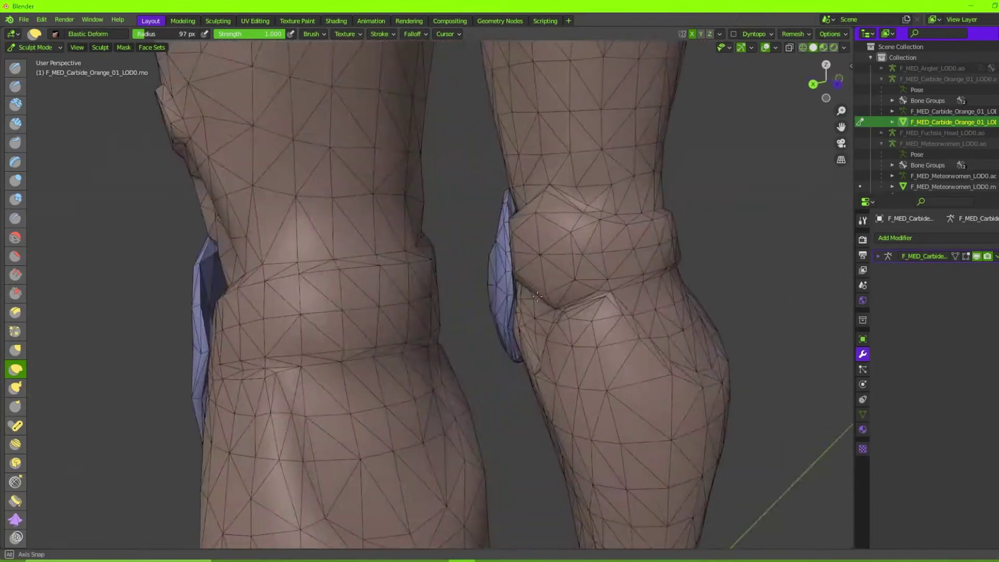
Separate the back-of-hand plates on both hands from the Carbide Orange mesh into their own object
{"action": "middle_click_drag", "start_coordinate": [203, 415], "coordinate": [521, 364]}
{"action": "scroll", "coordinate": [304, 372], "scroll_direction": "down", "scroll_amount": 2}
{"action": "middle_click_drag", "start_coordinate": [302, 367], "coordinate": [320, 457]}
{"action": "middle_click_drag", "start_coordinate": [245, 219], "coordinate": [322, 219]}
{"action": "middle_click_drag", "start_coordinate": [322, 219], "coordinate": [437, 330], "text": "shift"}
{"action": "middle_click_drag", "start_coordinate": [437, 331], "coordinate": [513, 328], "text": "ctrl"}
{"action": "mouse_move", "coordinate": [512, 327]}
{"action": "middle_mouse_down", "text": "ctrl"}
{"action": "mouse_move", "coordinate": [512, 307]}
{"action": "mouse_move", "coordinate": [485, 292]}
{"action": "mouse_move", "coordinate": [541, 307]}
{"action": "mouse_move", "coordinate": [504, 317]}
{"action": "middle_mouse_up", "text": "ctrl"}
{"action": "key", "text": "Tab"}
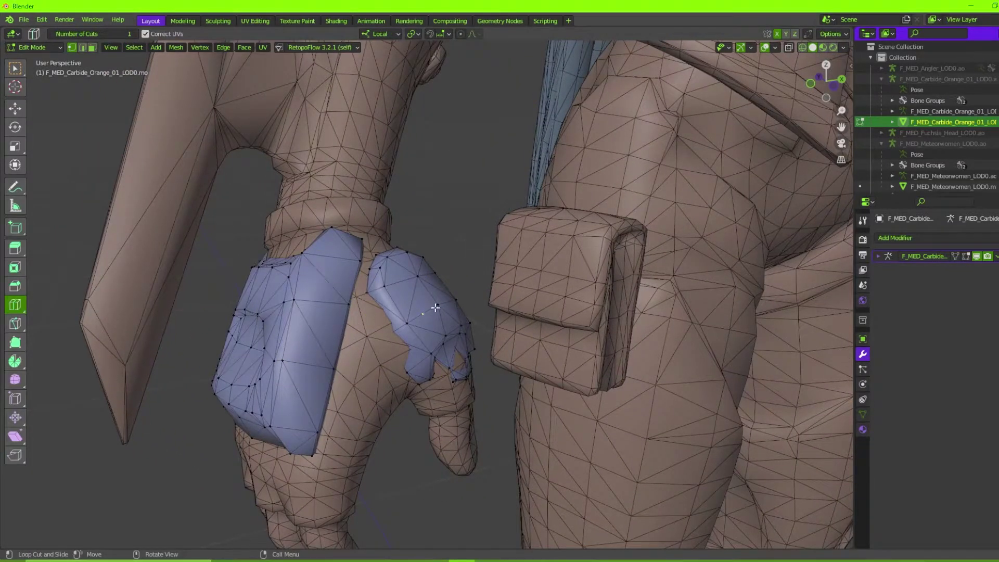
{"action": "scroll", "coordinate": [547, 326], "scroll_direction": "down", "scroll_amount": 6}
{"action": "middle_click_drag", "start_coordinate": [546, 325], "coordinate": [371, 369]}
{"action": "middle_click_drag", "start_coordinate": [452, 380], "coordinate": [496, 358]}
{"action": "middle_click_drag", "start_coordinate": [504, 324], "coordinate": [566, 312]}
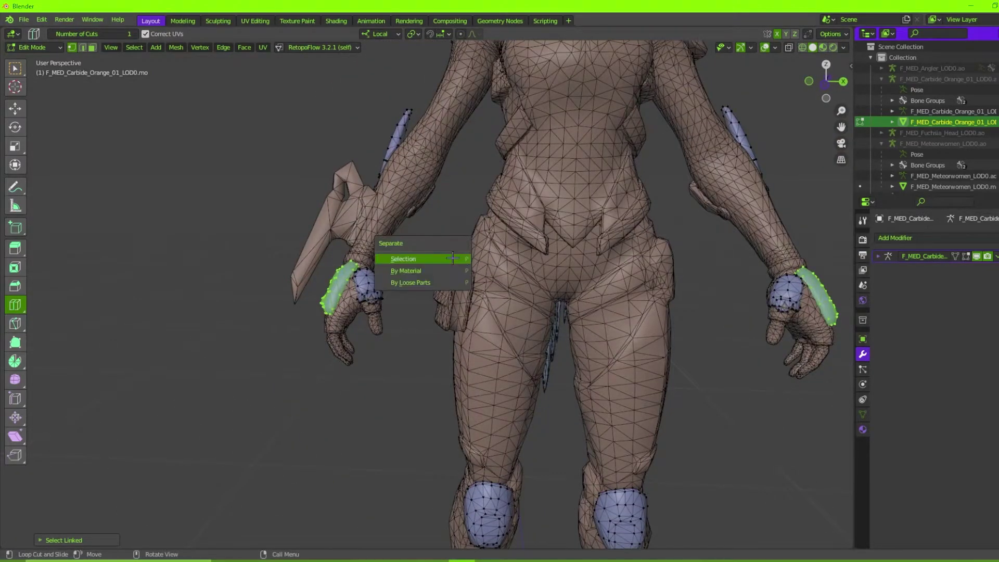
{"action": "left_click", "coordinate": [452, 258]}
{"action": "key", "text": "Tab"}
Fit the separated back-of-hand plates to the hands in Sculpt Mode using Elastic Deform with Y symmetry
{"action": "scroll", "coordinate": [419, 294], "scroll_direction": "up", "scroll_amount": 2}
{"action": "left_click", "coordinate": [335, 286]}
{"action": "scroll", "coordinate": [409, 281], "scroll_direction": "up", "scroll_amount": 3}
{"action": "scroll", "coordinate": [364, 271], "scroll_direction": "down", "scroll_amount": 6}
{"action": "scroll", "coordinate": [317, 276], "scroll_direction": "up", "scroll_amount": 6}
{"action": "key", "text": "ctrl+Tab"}
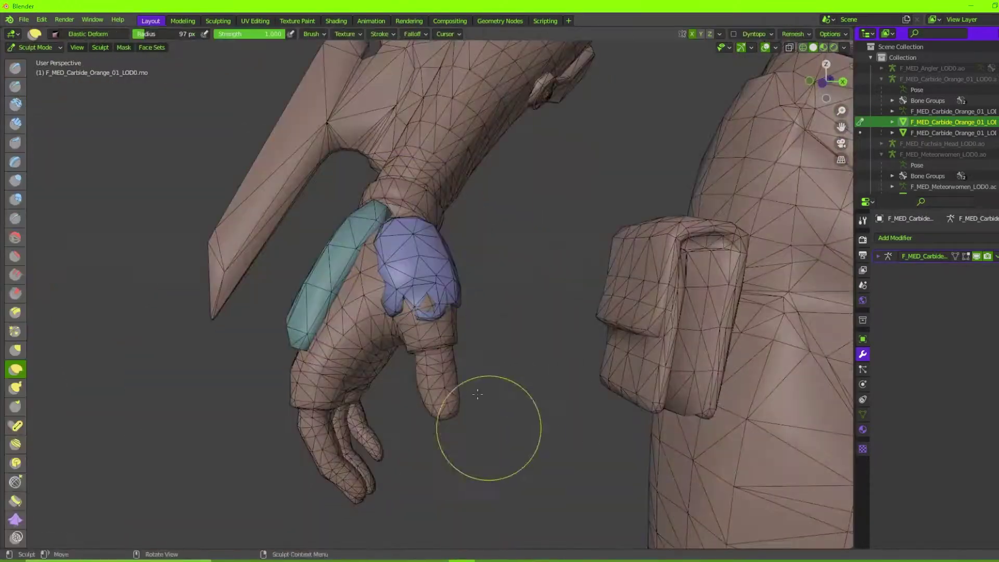
{"action": "mouse_move", "coordinate": [477, 394]}
{"action": "middle_mouse_down"}
{"action": "mouse_move", "coordinate": [598, 364]}
{"action": "mouse_move", "coordinate": [468, 359]}
{"action": "mouse_move", "coordinate": [442, 338]}
{"action": "mouse_move", "coordinate": [562, 332]}
{"action": "mouse_move", "coordinate": [531, 315]}
{"action": "mouse_move", "coordinate": [490, 349]}
{"action": "mouse_move", "coordinate": [542, 276]}
{"action": "middle_mouse_up"}
{"action": "scroll", "coordinate": [561, 332], "scroll_direction": "down", "scroll_amount": 5}
{"action": "key", "text": "ctrl+Tab"}
{"action": "left_click", "coordinate": [562, 333]}
{"action": "key", "text": "ctrl+Tab"}
{"action": "scroll", "coordinate": [561, 333], "scroll_direction": "up", "scroll_amount": 6}
{"action": "scroll", "coordinate": [542, 277], "scroll_direction": "up", "scroll_amount": 7}
{"action": "left_click_drag", "start_coordinate": [686, 92], "coordinate": [696, 91]}
{"action": "scroll", "coordinate": [709, 101], "scroll_direction": "down", "scroll_amount": 4}
{"action": "left_click_drag", "start_coordinate": [632, 208], "coordinate": [650, 234]}
{"action": "scroll", "coordinate": [484, 196], "scroll_direction": "up", "scroll_amount": 2}
{"action": "mouse_move", "coordinate": [650, 234]}
{"action": "middle_mouse_down"}
{"action": "mouse_move", "coordinate": [484, 196]}
{"action": "mouse_move", "coordinate": [390, 365]}
{"action": "middle_mouse_up"}
{"action": "left_click_drag", "start_coordinate": [388, 380], "coordinate": [387, 375]}
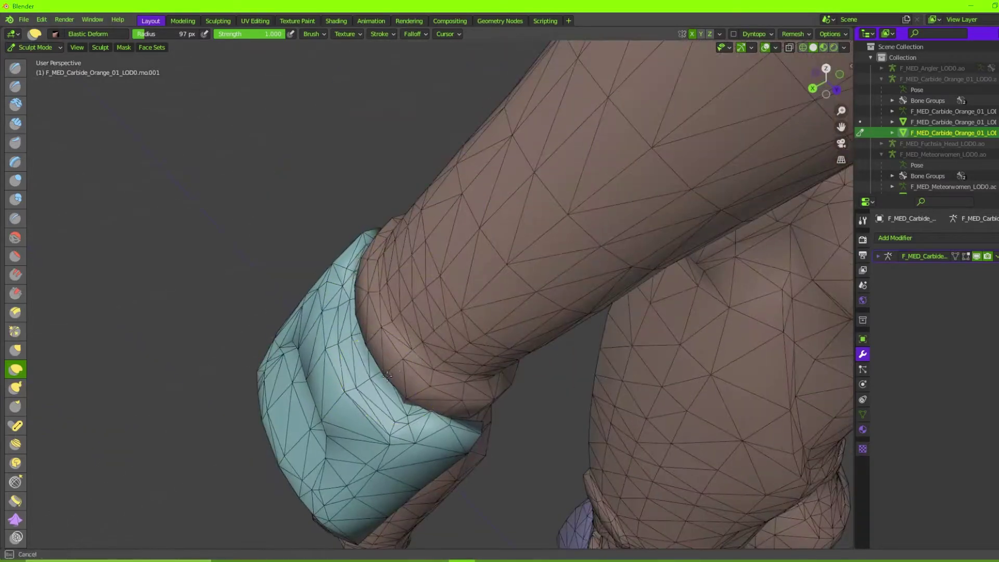
Turn on X-ray and delete the shoulder armour and spike on the character's left side of the Carbide Orange mesh
{"action": "scroll", "coordinate": [387, 376], "scroll_direction": "down", "scroll_amount": 8}
{"action": "middle_click_drag", "start_coordinate": [387, 376], "coordinate": [531, 323]}
{"action": "key", "text": "ctrl+Tab"}
{"action": "left_click", "coordinate": [179, 187]}
{"action": "key", "text": "ctrl+Tab"}
{"action": "middle_click_drag", "start_coordinate": [263, 188], "coordinate": [224, 190]}
{"action": "scroll", "coordinate": [396, 302], "scroll_direction": "up", "scroll_amount": 4}
{"action": "mouse_move", "coordinate": [395, 301]}
{"action": "middle_mouse_down"}
{"action": "mouse_move", "coordinate": [511, 306]}
{"action": "mouse_move", "coordinate": [490, 290]}
{"action": "mouse_move", "coordinate": [272, 314]}
{"action": "mouse_move", "coordinate": [286, 304]}
{"action": "middle_mouse_up"}
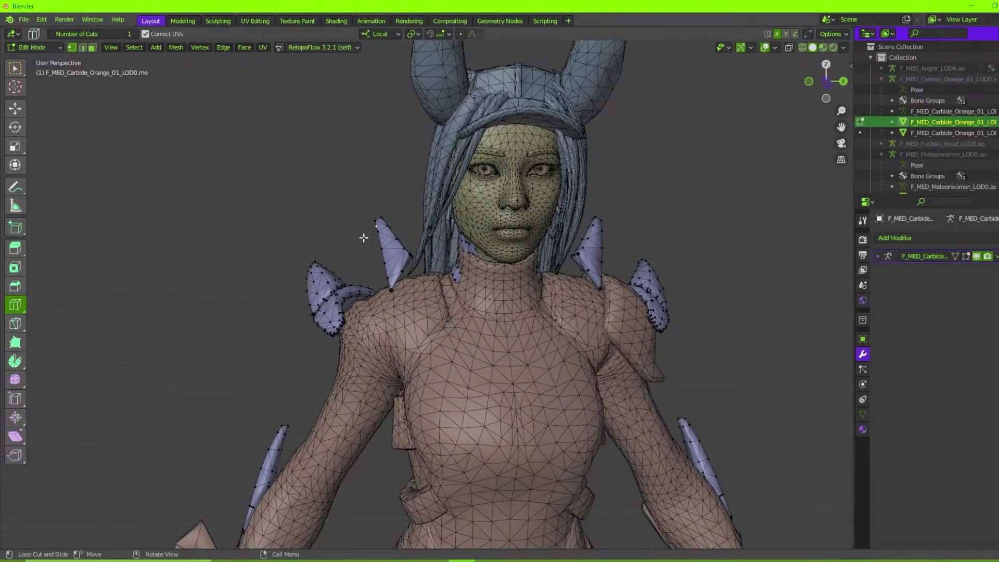
{"action": "key", "text": "KP_1"}
{"action": "key", "text": "alt+z"}
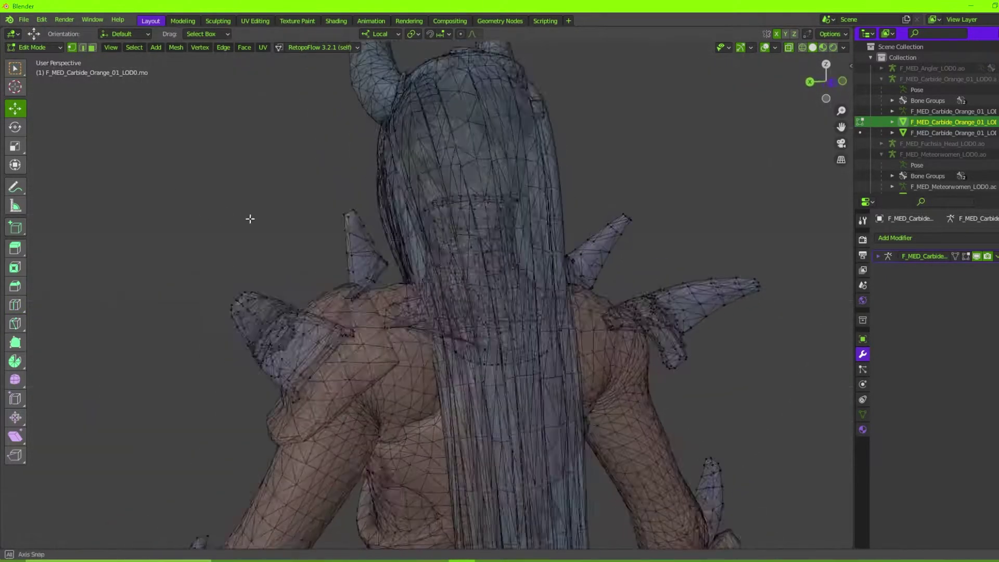
{"action": "middle_click_drag", "start_coordinate": [249, 218], "coordinate": [218, 213]}
{"action": "left_click_drag", "start_coordinate": [90, 131], "coordinate": [354, 397]}
{"action": "key", "text": "x"}
{"action": "left_click", "coordinate": [356, 175]}
Separate the remaining right shoulder armour and spike into their own object and add a Mirror modifier on the X axis
{"action": "middle_click_drag", "start_coordinate": [355, 177], "coordinate": [180, 207]}
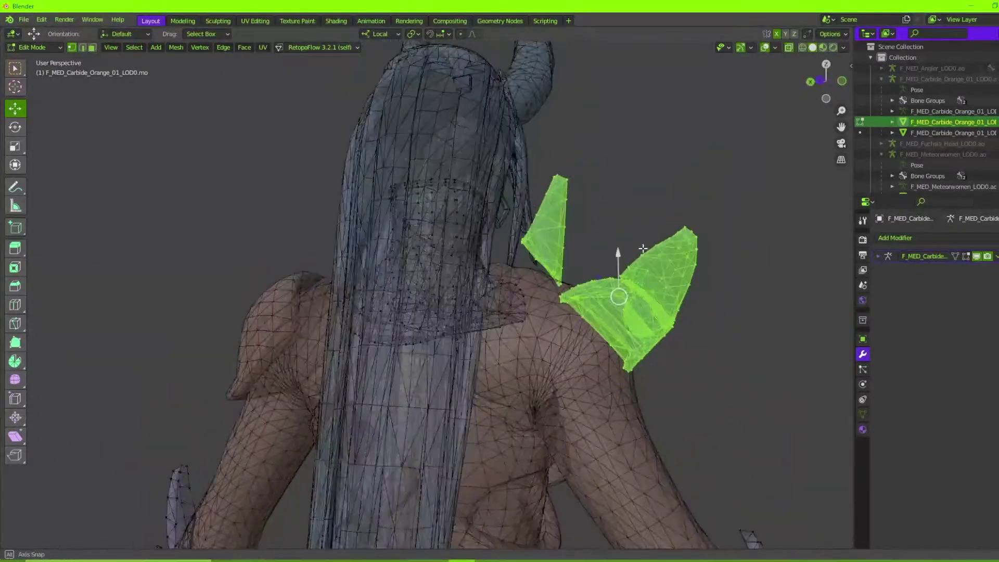
{"action": "key", "text": "Tab"}
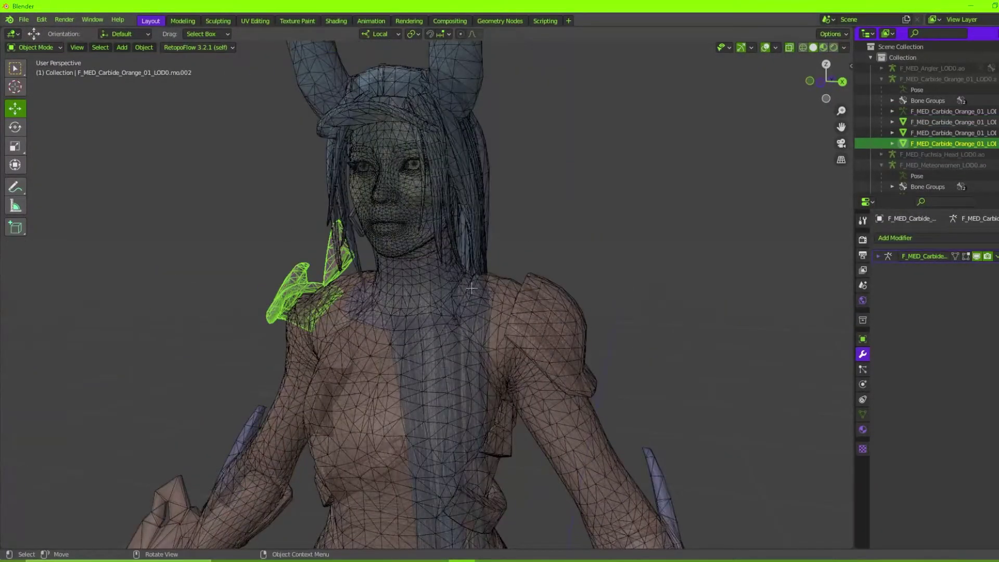
{"action": "left_click", "coordinate": [909, 239]}
{"action": "left_click", "coordinate": [822, 362]}
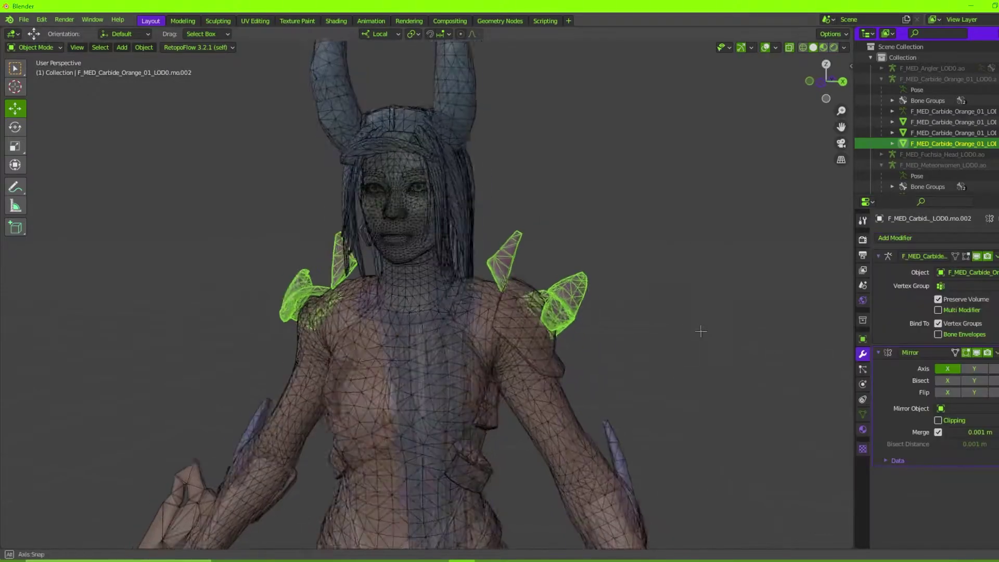
Rotate and reposition the small spike beside the neck so it sits on the right shoulder
{"action": "middle_click_drag", "start_coordinate": [395, 333], "coordinate": [311, 329]}
{"action": "key", "text": "Tab"}
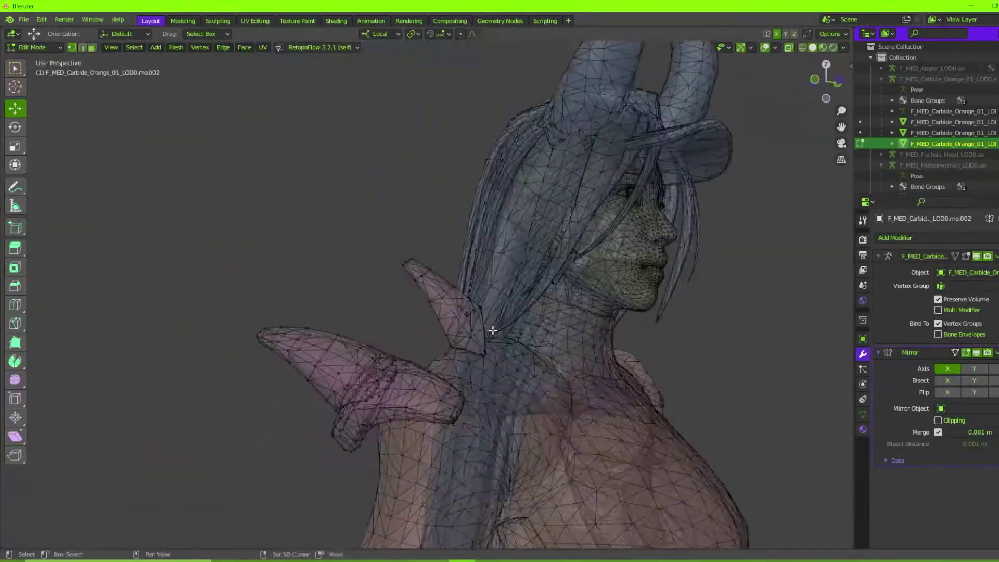
{"action": "key", "text": "KP_1"}
{"action": "key", "text": "l"}
{"action": "middle_click_drag", "start_coordinate": [389, 332], "coordinate": [341, 271], "text": "shift"}
{"action": "key", "text": "r"}
{"action": "left_click", "coordinate": [436, 244]}
{"action": "key", "text": "g"}
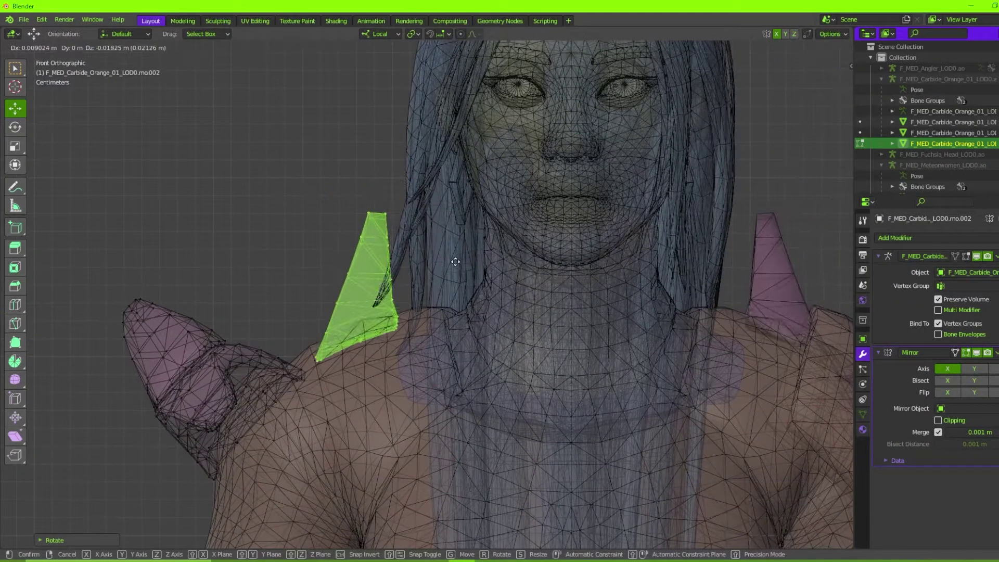
{"action": "left_click", "coordinate": [455, 263]}
{"action": "middle_click_drag", "start_coordinate": [455, 263], "coordinate": [504, 259]}
{"action": "scroll", "coordinate": [504, 259], "scroll_direction": "down", "scroll_amount": 4}
{"action": "scroll", "coordinate": [467, 282], "scroll_direction": "up", "scroll_amount": 4}
{"action": "key", "text": "ctrl+z"}
{"action": "left_click_drag", "start_coordinate": [355, 229], "coordinate": [356, 247]}
Try a further rotation and shift of the small shoulder spike, and undo both changes
{"action": "key", "text": "r"}
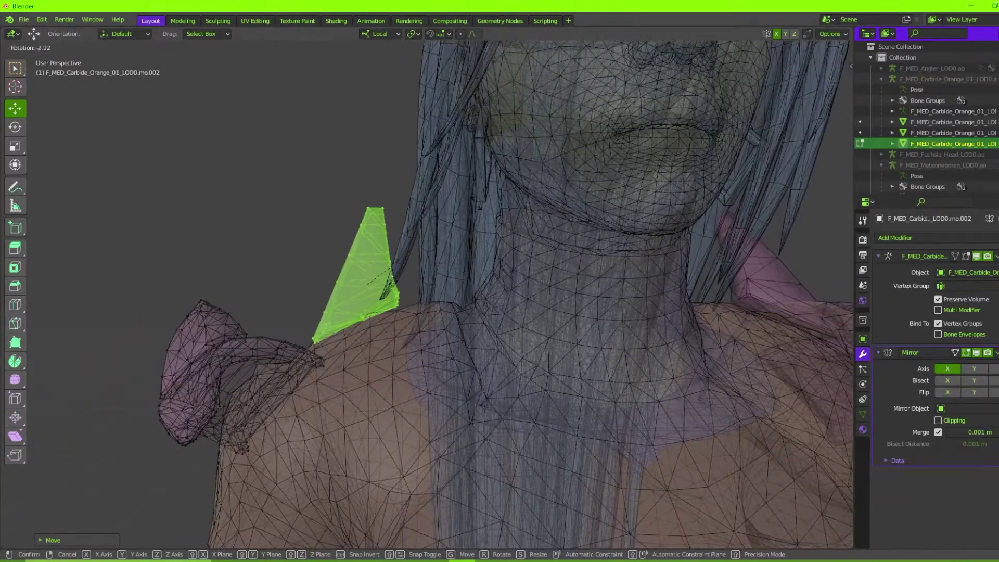
{"action": "left_click", "coordinate": [468, 210]}
{"action": "key", "text": "g"}
{"action": "left_click", "coordinate": [468, 210]}
{"action": "key", "text": "ctrl+z"}
{"action": "key", "text": "ctrl+z"}
Bend the upper part of the small spike outward in front view, rotating and moving it with smooth proportional editing
{"action": "key", "text": "KP_1"}
{"action": "key", "text": "r"}
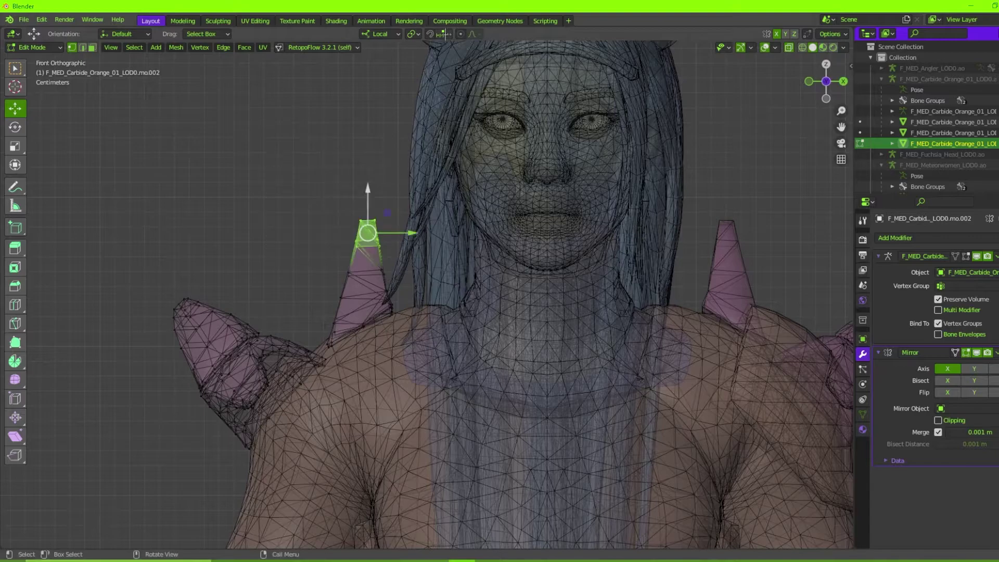
{"action": "key", "text": "g"}
{"action": "right_click", "coordinate": [390, 230]}
{"action": "left_click", "coordinate": [471, 33]}
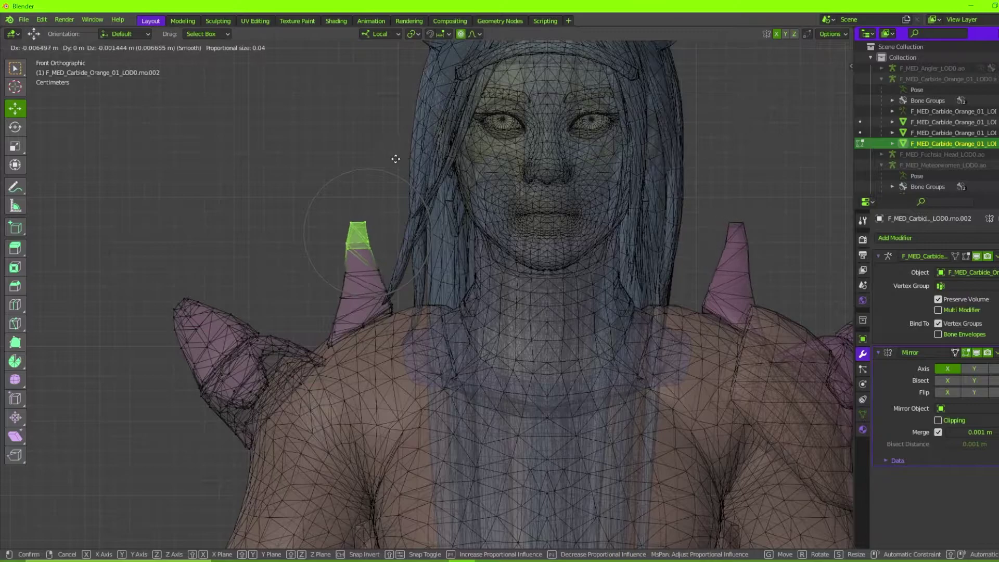
{"action": "scroll", "coordinate": [400, 159], "scroll_direction": "up", "scroll_amount": 3}
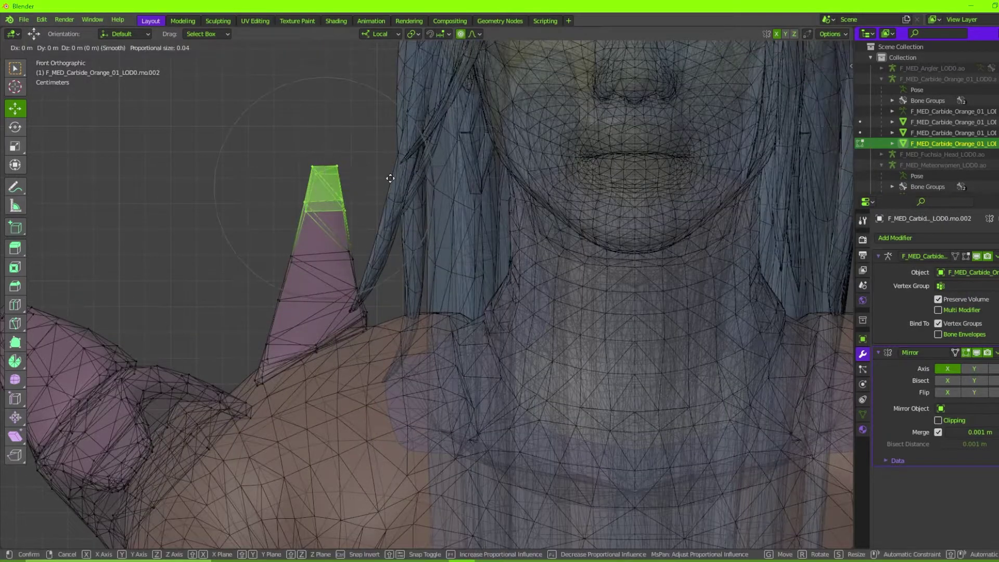
{"action": "left_click", "coordinate": [313, 173]}
{"action": "key", "text": "r"}
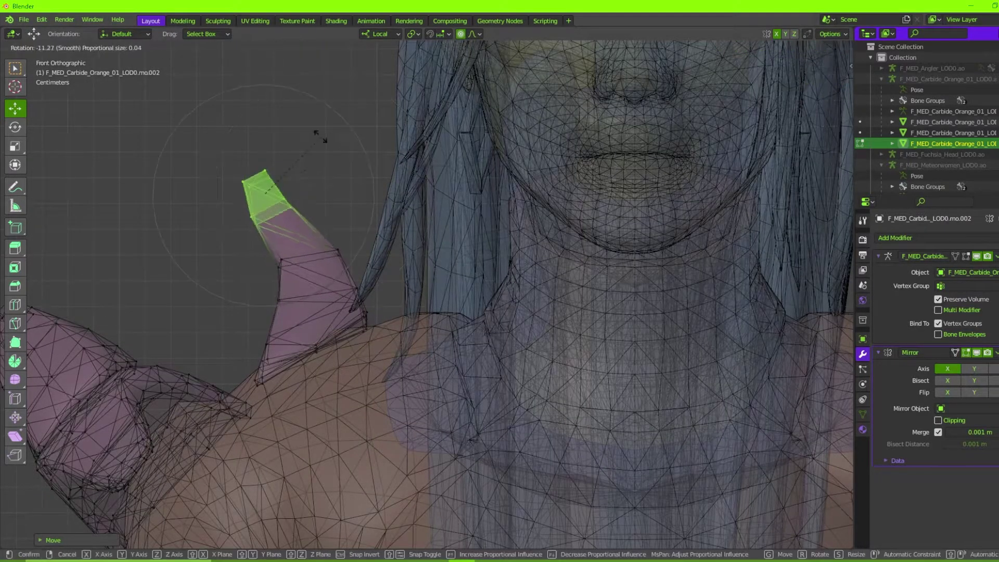
{"action": "left_click_drag", "start_coordinate": [200, 141], "coordinate": [350, 263]}
{"action": "key", "text": "g"}
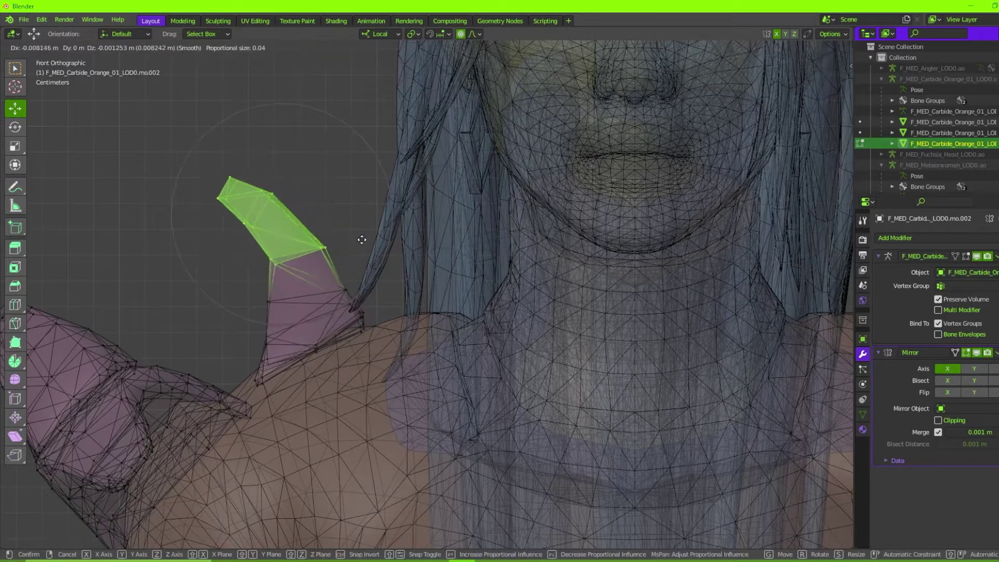
{"action": "left_click", "coordinate": [355, 242]}
Adjust the upper part of the small spike in the left side view with proportional rotation and movement
{"action": "scroll", "coordinate": [446, 234], "scroll_direction": "down", "scroll_amount": 6}
{"action": "key", "text": "Tab"}
{"action": "middle_click_drag", "start_coordinate": [355, 241], "coordinate": [458, 307]}
{"action": "left_click", "coordinate": [457, 307]}
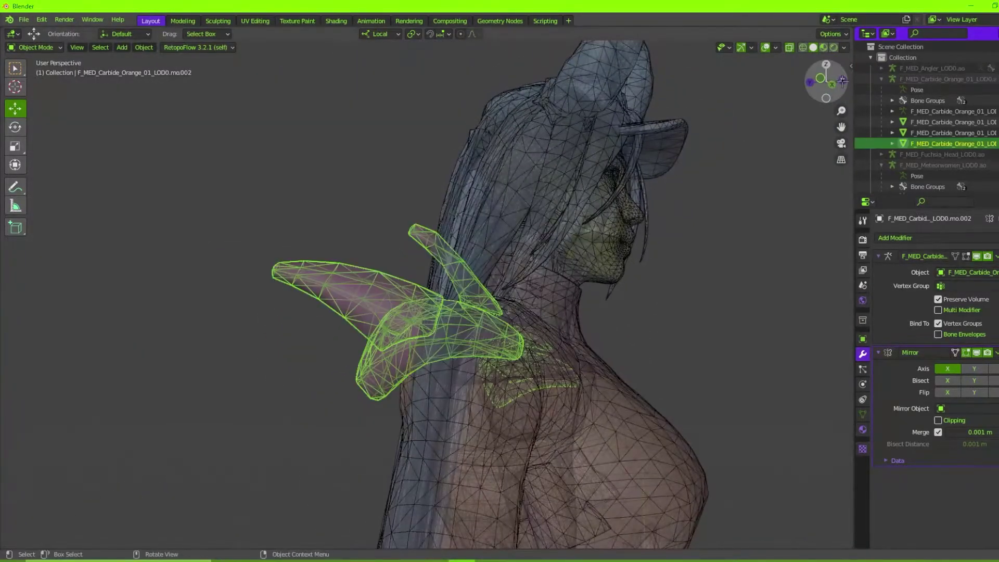
{"action": "key", "text": "ctrl+KP_3"}
{"action": "key", "text": "Tab"}
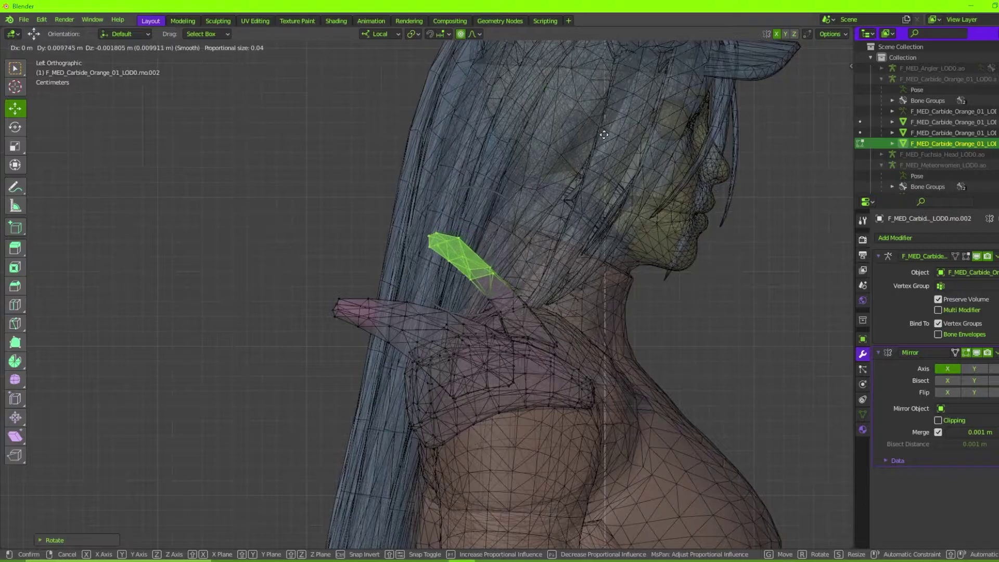
{"action": "left_click", "coordinate": [603, 134]}
{"action": "key", "text": "Tab"}
Move and scale the large shoulder spike together with its curved pad to fit the right shoulder
{"action": "middle_click_drag", "start_coordinate": [603, 134], "coordinate": [167, 314]}
{"action": "key", "text": "Tab"}
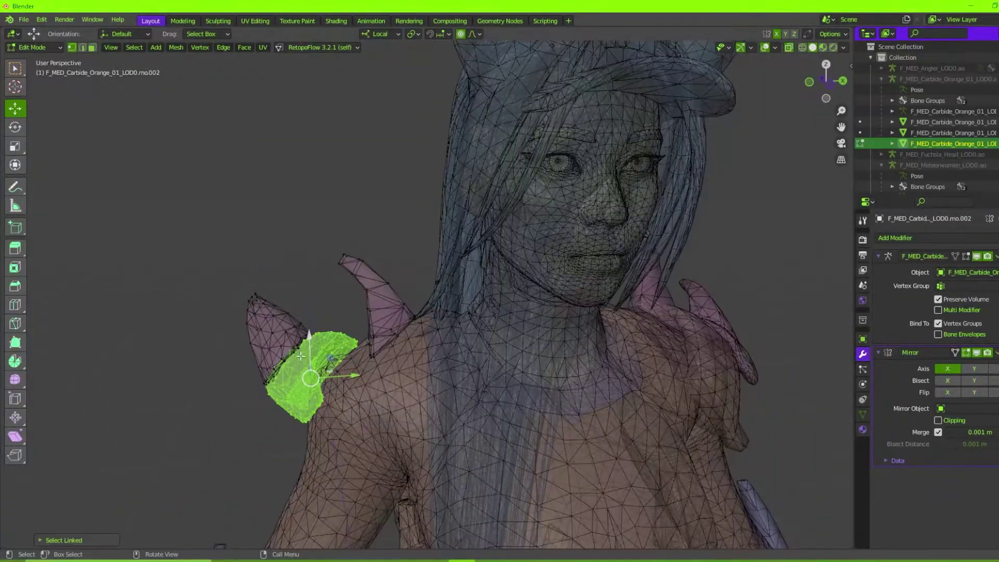
{"action": "left_click", "coordinate": [828, 84]}
{"action": "scroll", "coordinate": [312, 395], "scroll_direction": "up", "scroll_amount": 3}
{"action": "key", "text": "g"}
{"action": "left_click", "coordinate": [364, 312]}
{"action": "middle_click_drag", "start_coordinate": [364, 312], "coordinate": [537, 294]}
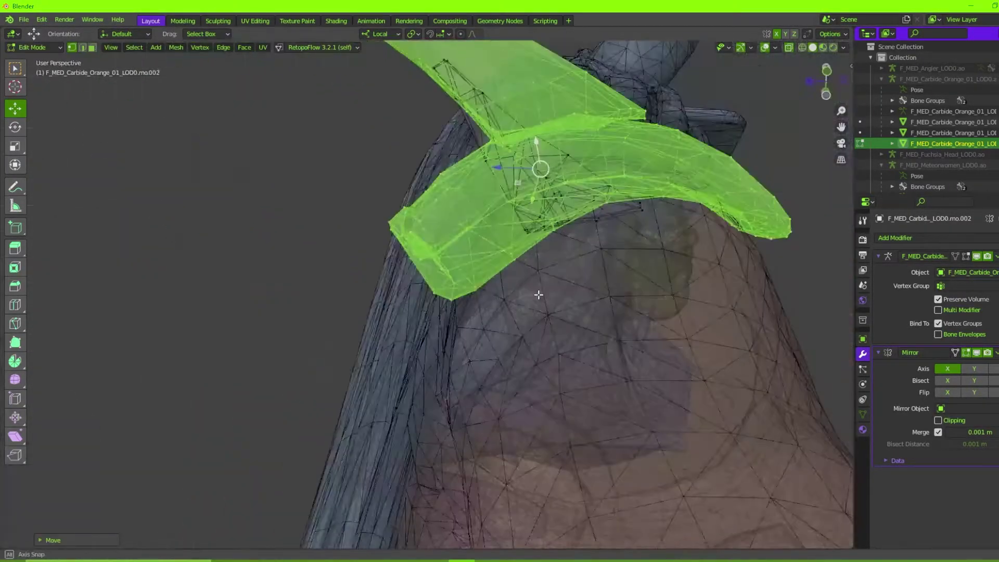
{"action": "key", "text": "s"}
{"action": "left_click", "coordinate": [729, 188]}
{"action": "key", "text": "g"}
{"action": "left_click", "coordinate": [735, 182]}
{"action": "scroll", "coordinate": [593, 297], "scroll_direction": "down", "scroll_amount": 6}
{"action": "middle_click_drag", "start_coordinate": [735, 182], "coordinate": [364, 312]}
{"action": "key", "text": "Tab"}
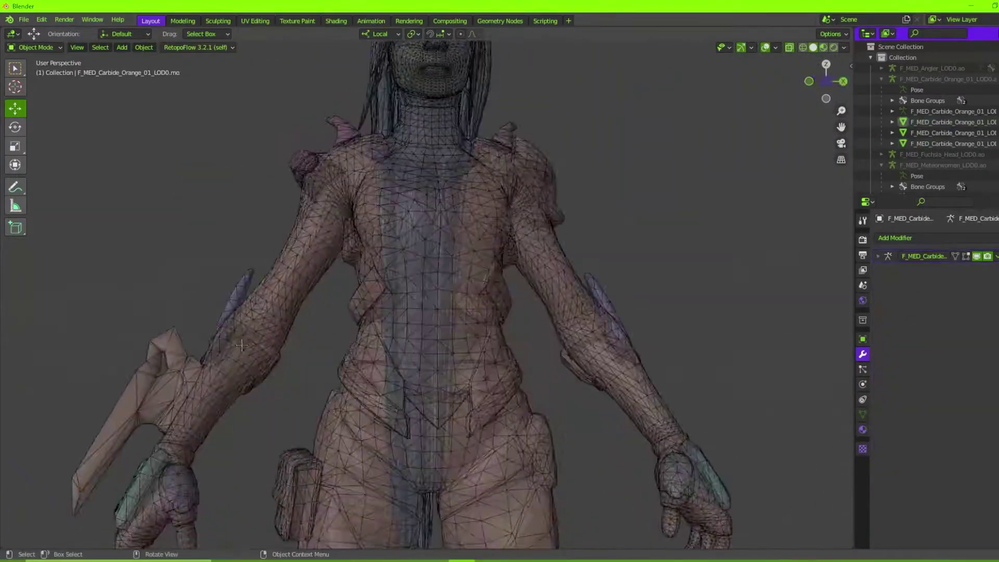
Turn off X-ray and select the lower tip of the forearm blade on the Meteorwomen body mesh in Edit Mode
{"action": "left_click", "coordinate": [155, 316]}
{"action": "key", "text": "Tab"}
{"action": "middle_click_drag", "start_coordinate": [207, 308], "coordinate": [219, 318]}
{"action": "key", "text": "alt+z"}
{"action": "scroll", "coordinate": [208, 338], "scroll_direction": "up", "scroll_amount": 4}
{"action": "left_click_drag", "start_coordinate": [158, 489], "coordinate": [229, 410]}
{"action": "scroll", "coordinate": [229, 410], "scroll_direction": "up", "scroll_amount": 2}
{"action": "middle_click_drag", "start_coordinate": [228, 409], "coordinate": [320, 320]}
{"action": "scroll", "coordinate": [315, 316], "scroll_direction": "down", "scroll_amount": 4}
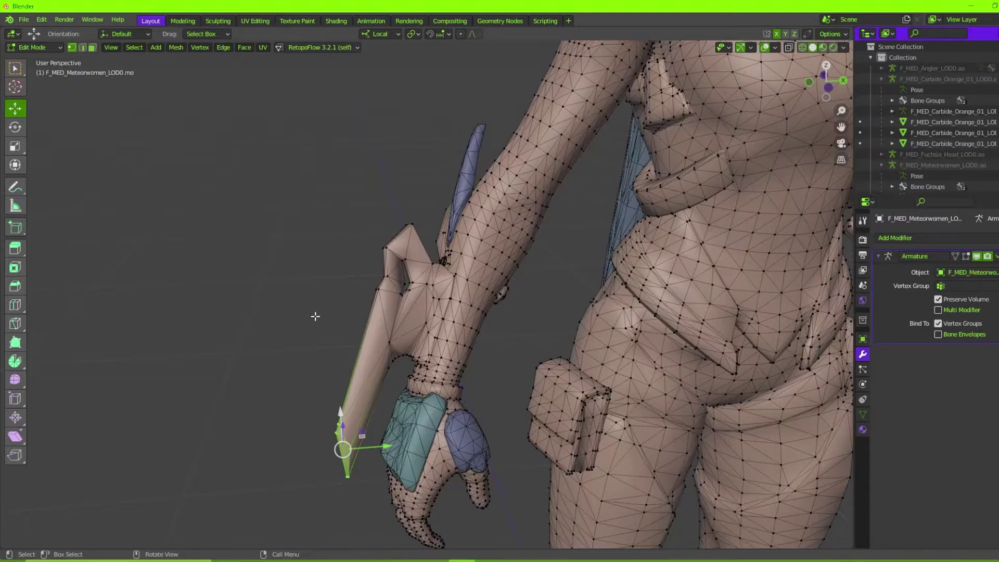
{"action": "key", "text": "Tab"}
{"action": "left_click", "coordinate": [258, 306]}
{"action": "scroll", "coordinate": [328, 291], "scroll_direction": "down", "scroll_amount": 6}
{"action": "scroll", "coordinate": [343, 276], "scroll_direction": "up", "scroll_amount": 3}
{"action": "middle_click_drag", "start_coordinate": [354, 278], "coordinate": [387, 287]}
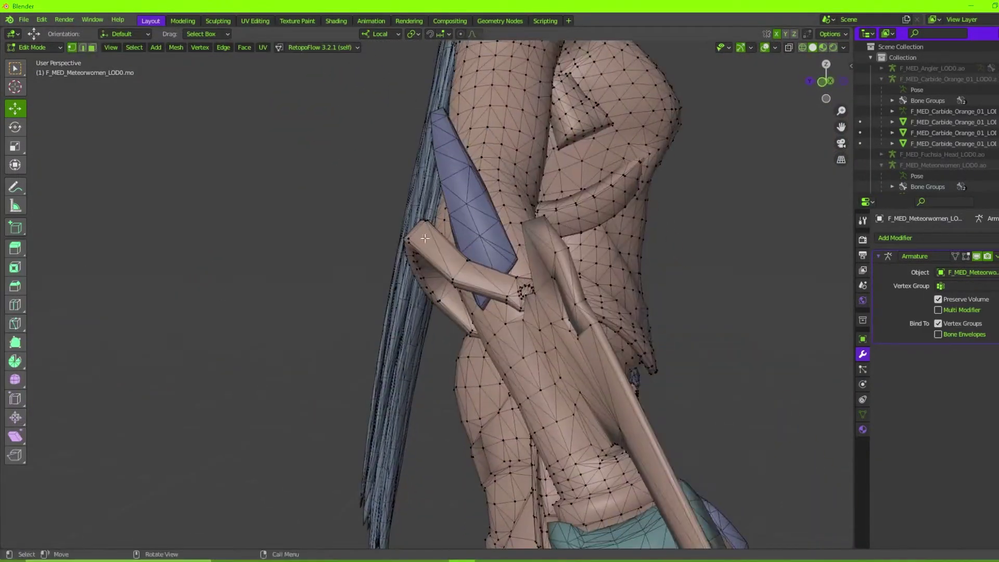
{"action": "middle_click_drag", "start_coordinate": [421, 281], "coordinate": [416, 290]}
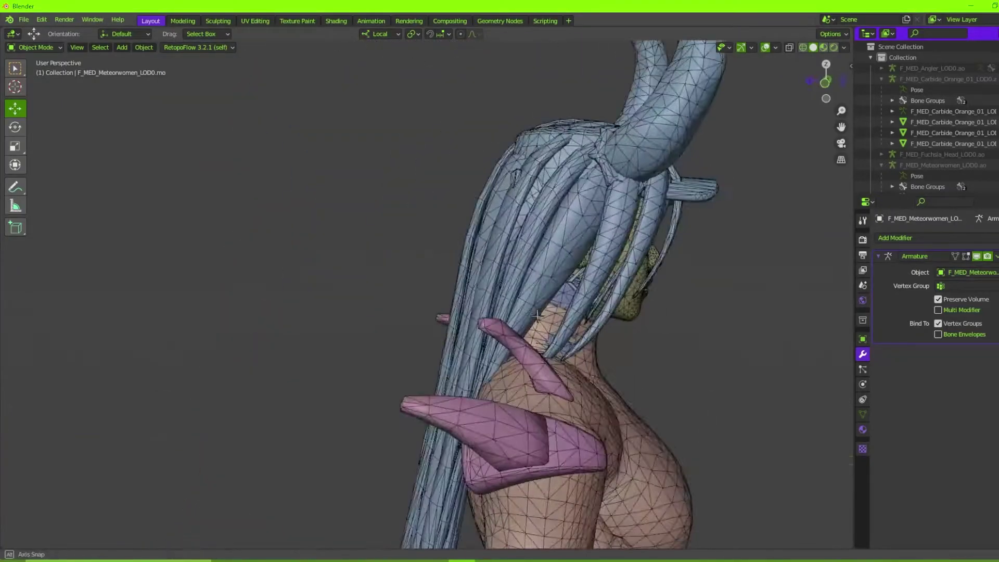
Put the Angler hair mesh in Sculpt Mode and set the Elastic Deform brush radius to 145 px
{"action": "left_click", "coordinate": [381, 248]}
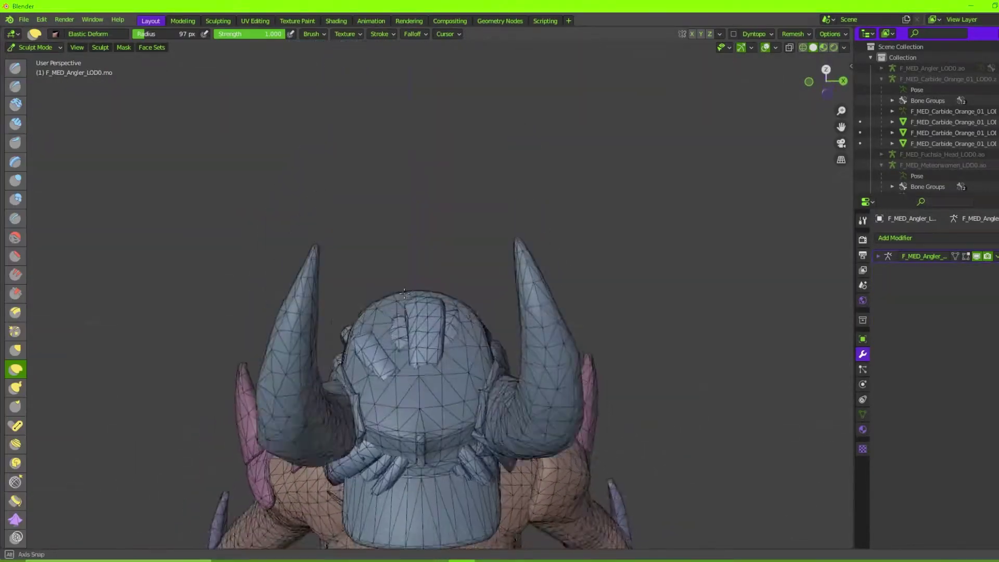
{"action": "mouse_move", "coordinate": [405, 293]}
{"action": "middle_mouse_down"}
{"action": "mouse_move", "coordinate": [459, 263]}
{"action": "mouse_move", "coordinate": [435, 296]}
{"action": "middle_mouse_up"}
{"action": "scroll", "coordinate": [435, 296], "scroll_direction": "up", "scroll_amount": 3}
{"action": "key", "text": "f"}
{"action": "left_click", "coordinate": [445, 255]}
Examine where the hair strands meet the lower edge of the cap for gaps and clipping
{"action": "mouse_move", "coordinate": [444, 255]}
{"action": "middle_mouse_down"}
{"action": "mouse_move", "coordinate": [327, 237]}
{"action": "mouse_move", "coordinate": [551, 234]}
{"action": "middle_mouse_up"}
{"action": "scroll", "coordinate": [551, 234], "scroll_direction": "up", "scroll_amount": 3}
{"action": "middle_click_drag", "start_coordinate": [359, 280], "coordinate": [420, 271]}
{"action": "middle_click_drag", "start_coordinate": [349, 245], "coordinate": [326, 268]}
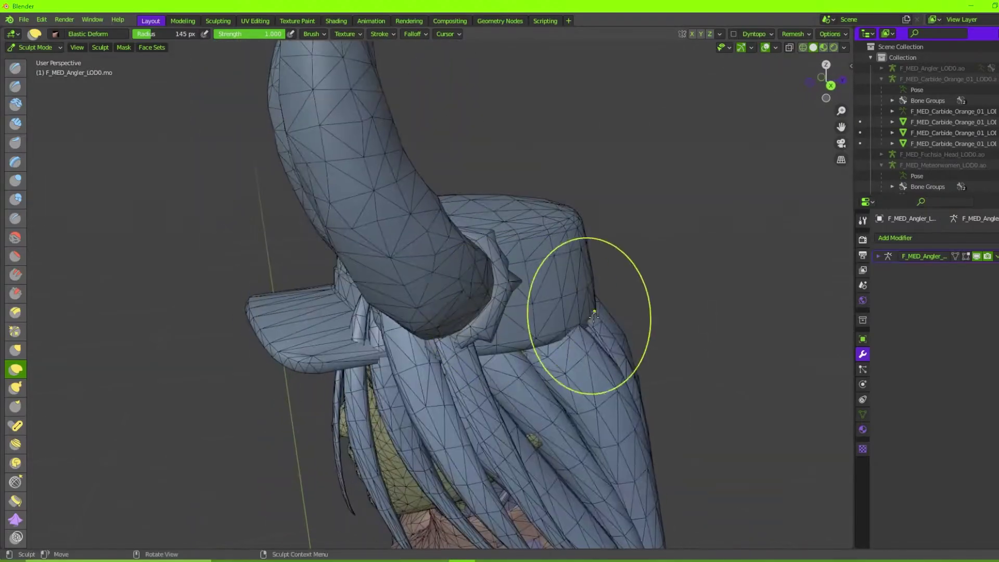
{"action": "mouse_move", "coordinate": [593, 316]}
{"action": "middle_mouse_down"}
{"action": "mouse_move", "coordinate": [395, 281]}
{"action": "mouse_move", "coordinate": [525, 298]}
{"action": "mouse_move", "coordinate": [379, 261]}
{"action": "mouse_move", "coordinate": [520, 270]}
{"action": "mouse_move", "coordinate": [647, 264]}
{"action": "mouse_move", "coordinate": [609, 294]}
{"action": "mouse_move", "coordinate": [479, 279]}
{"action": "mouse_move", "coordinate": [471, 312]}
{"action": "mouse_move", "coordinate": [485, 352]}
{"action": "mouse_move", "coordinate": [362, 284]}
{"action": "middle_mouse_up"}
{"action": "scroll", "coordinate": [395, 281], "scroll_direction": "up", "scroll_amount": 3}
{"action": "scroll", "coordinate": [459, 333], "scroll_direction": "up", "scroll_amount": 2}
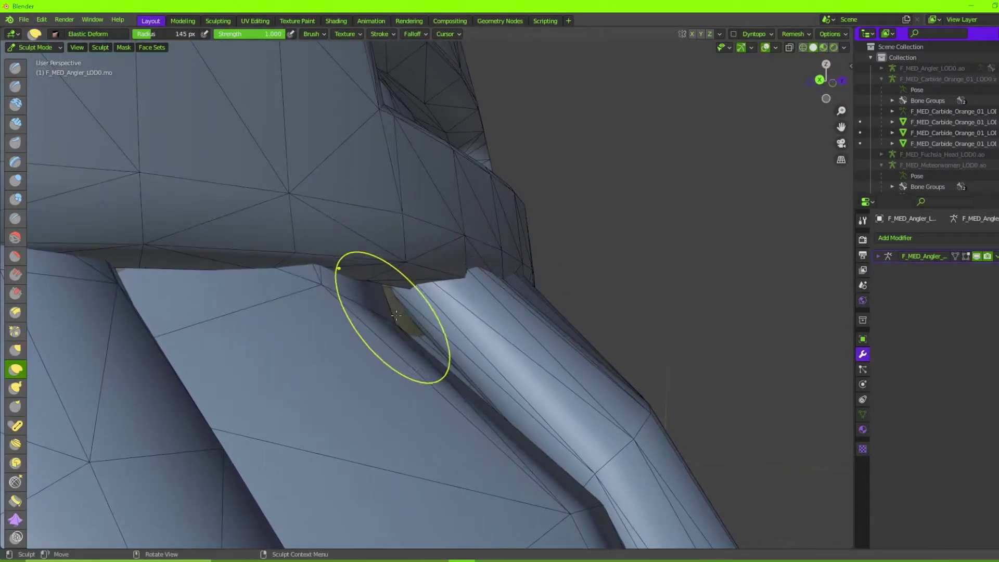
{"action": "middle_click_drag", "start_coordinate": [396, 316], "coordinate": [380, 361]}
{"action": "scroll", "coordinate": [526, 310], "scroll_direction": "down", "scroll_amount": 3}
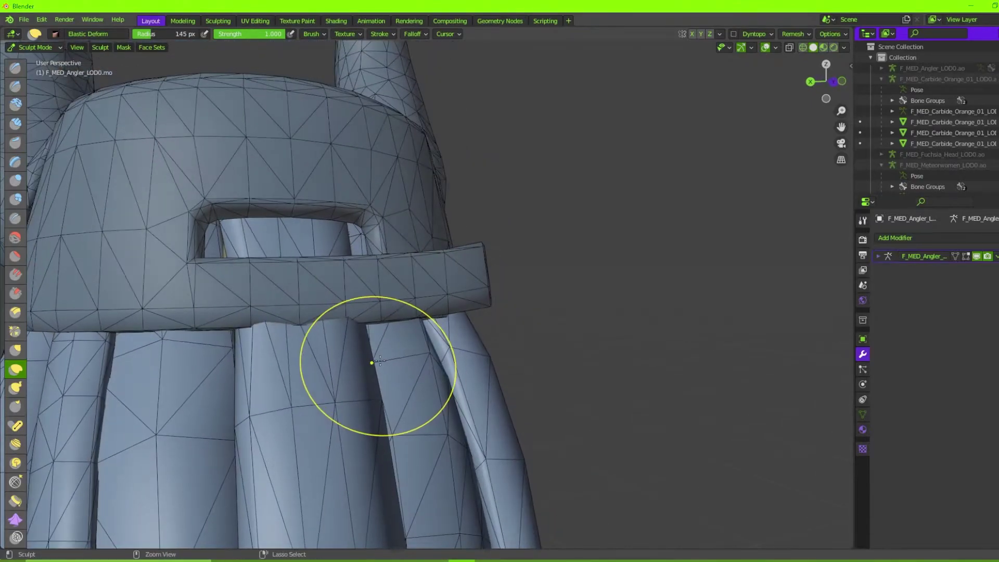
Open the Angler hair in Edit Mode with nothing selected and hide the Winged Fury cap mesh
{"action": "key", "text": "Tab"}
{"action": "key", "text": "alt+a"}
{"action": "middle_click_drag", "start_coordinate": [289, 310], "coordinate": [307, 307]}
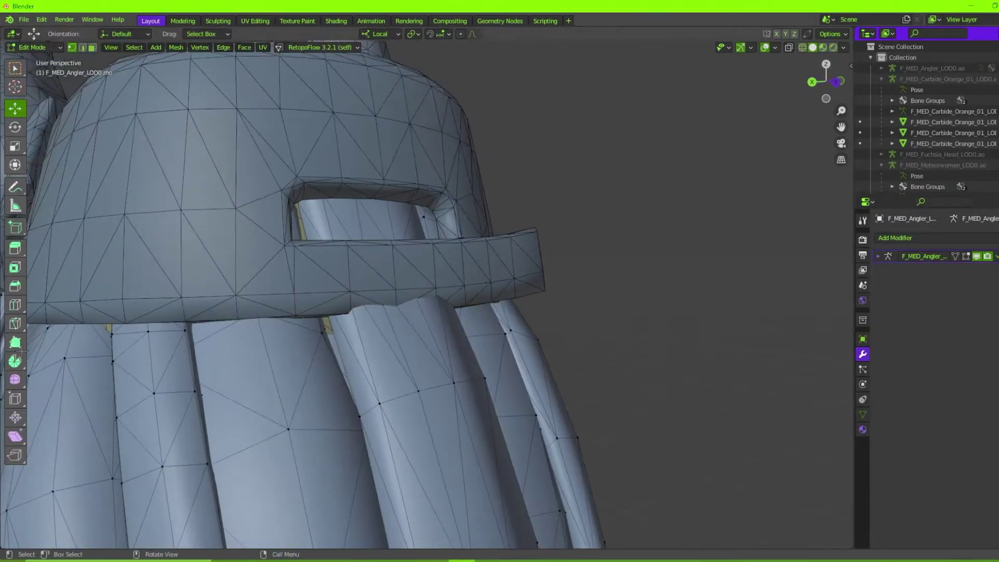
{"action": "middle_click_drag", "start_coordinate": [614, 232], "coordinate": [429, 228]}
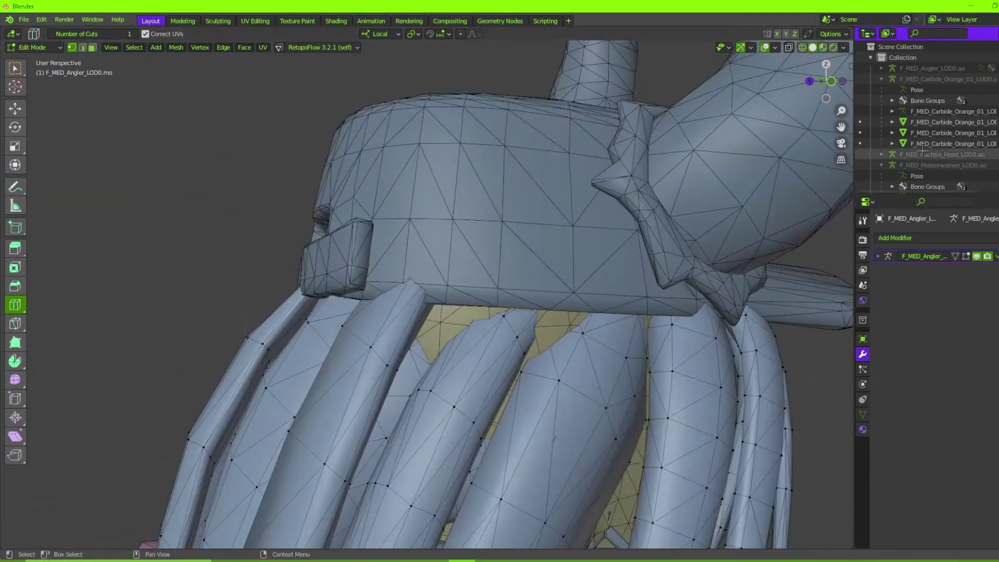
{"action": "scroll", "coordinate": [884, 79], "scroll_direction": "down", "scroll_amount": 6}
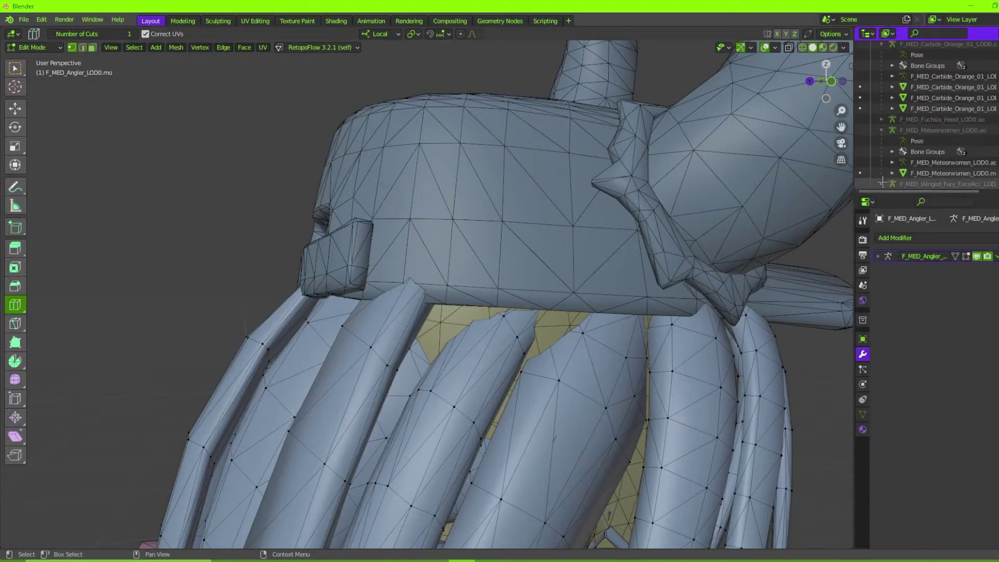
{"action": "left_click", "coordinate": [997, 184]}
Make a cut in the hair strands at the back of the head with the Knife tool
{"action": "middle_click_drag", "start_coordinate": [764, 191], "coordinate": [494, 274]}
{"action": "scroll", "coordinate": [494, 273], "scroll_direction": "up", "scroll_amount": 3}
{"action": "left_click", "coordinate": [19, 325]}
{"action": "scroll", "coordinate": [383, 259], "scroll_direction": "down", "scroll_amount": 3}
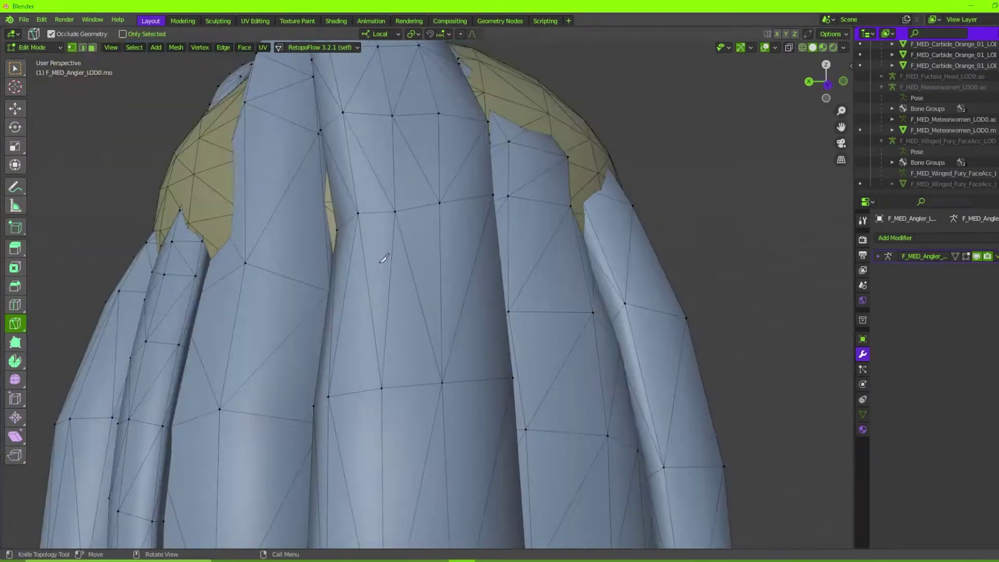
{"action": "middle_click_drag", "start_coordinate": [383, 258], "coordinate": [415, 296]}
{"action": "left_click", "coordinate": [567, 259]}
{"action": "middle_click_drag", "start_coordinate": [552, 262], "coordinate": [549, 329]}
{"action": "scroll", "coordinate": [445, 265], "scroll_direction": "up", "scroll_amount": 5}
{"action": "scroll", "coordinate": [401, 309], "scroll_direction": "down", "scroll_amount": 4}
{"action": "middle_click_drag", "start_coordinate": [664, 350], "coordinate": [557, 330]}
{"action": "key", "text": "Return"}
Separate the selected raised hair strand at the back of the head into its own object and open it in Edit Mode
{"action": "scroll", "coordinate": [511, 310], "scroll_direction": "down", "scroll_amount": 4}
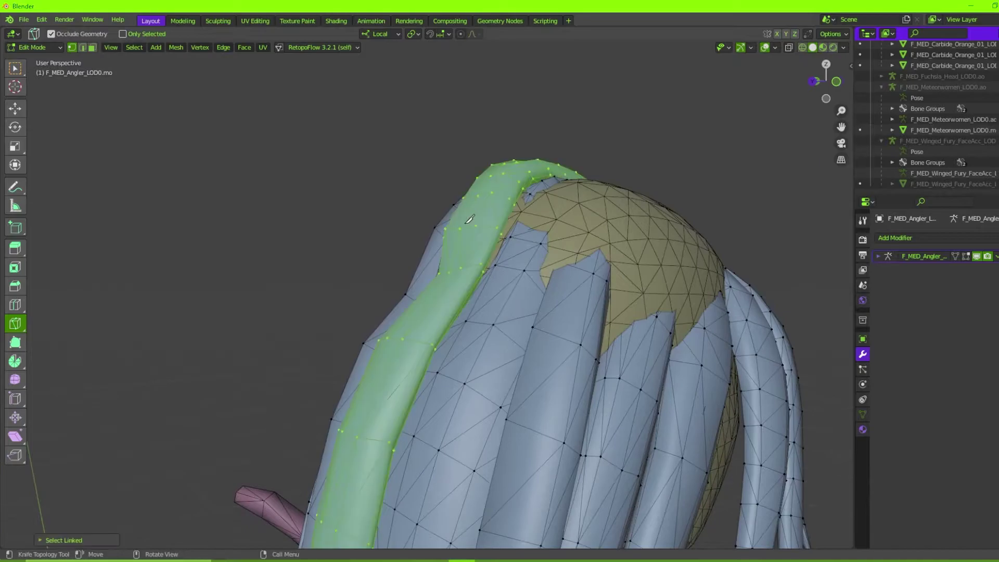
{"action": "middle_click_drag", "start_coordinate": [469, 220], "coordinate": [611, 219]}
{"action": "key", "text": "p"}
{"action": "left_click", "coordinate": [611, 220]}
{"action": "key", "text": "Tab"}
{"action": "key", "text": "ctrl+Tab"}
{"action": "left_click", "coordinate": [470, 286]}
{"action": "key", "text": "Tab"}
{"action": "scroll", "coordinate": [915, 156], "scroll_direction": "up", "scroll_amount": 3}
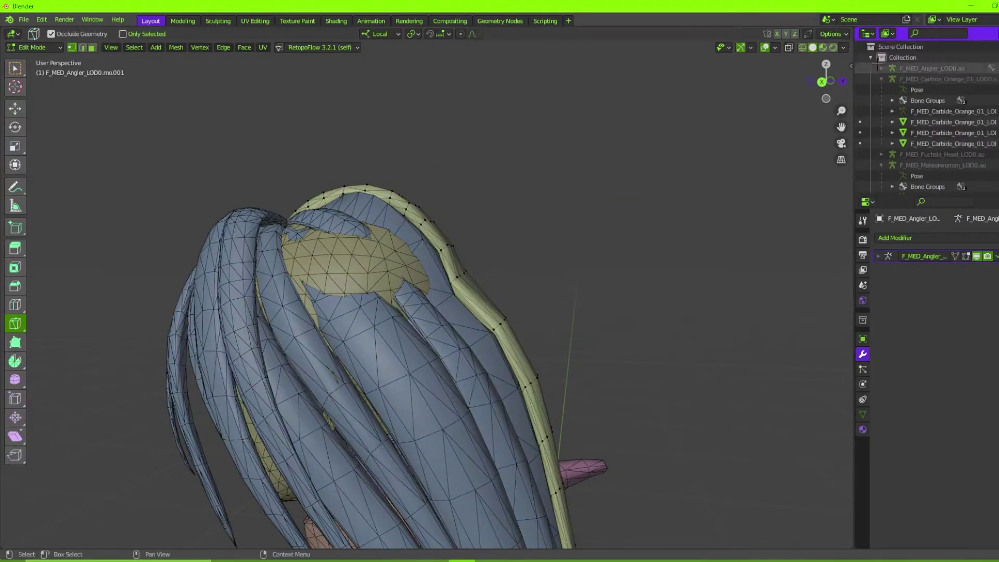
Hide the original Angler hair mesh and make a Knife cut across the separated strand at the back of the head
{"action": "left_click", "coordinate": [880, 69]}
{"action": "left_click", "coordinate": [996, 111]}
{"action": "scroll", "coordinate": [626, 227], "scroll_direction": "up", "scroll_amount": 3}
{"action": "middle_click_drag", "start_coordinate": [671, 227], "coordinate": [312, 325]}
{"action": "scroll", "coordinate": [359, 327], "scroll_direction": "up", "scroll_amount": 4}
{"action": "left_click", "coordinate": [360, 325]}
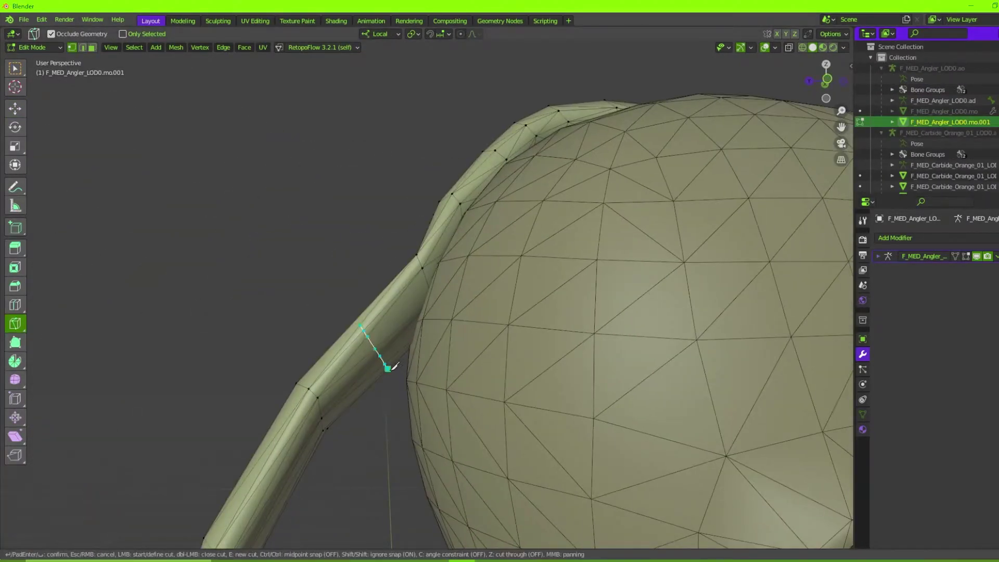
{"action": "scroll", "coordinate": [389, 369], "scroll_direction": "down", "scroll_amount": 3}
{"action": "middle_click_drag", "start_coordinate": [389, 369], "coordinate": [432, 391]}
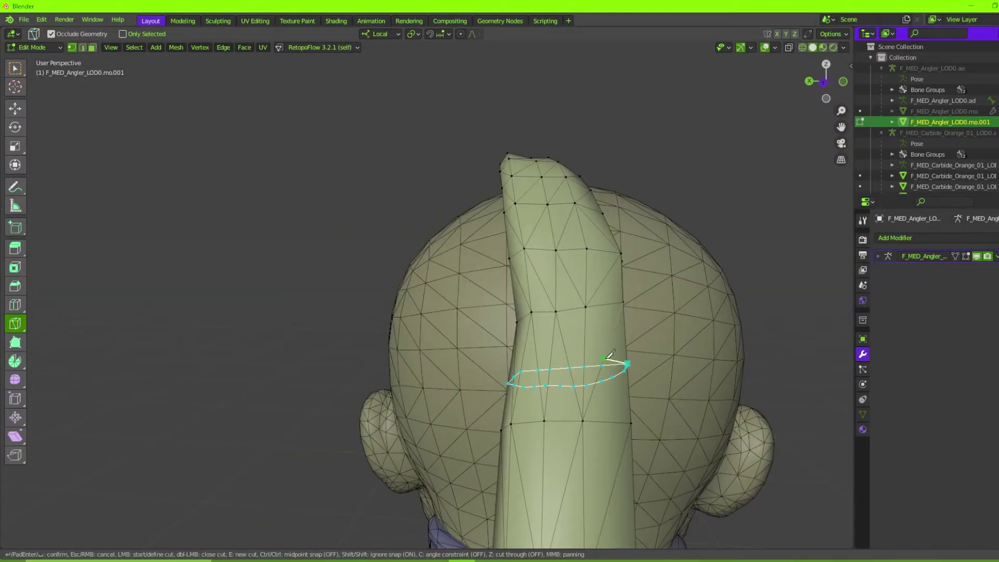
{"action": "left_click", "coordinate": [538, 372]}
Reshape the cut end of the back hair strand with a 145 px Elastic Deform brush so it tucks under the cap
{"action": "scroll", "coordinate": [392, 268], "scroll_direction": "up", "scroll_amount": 1}
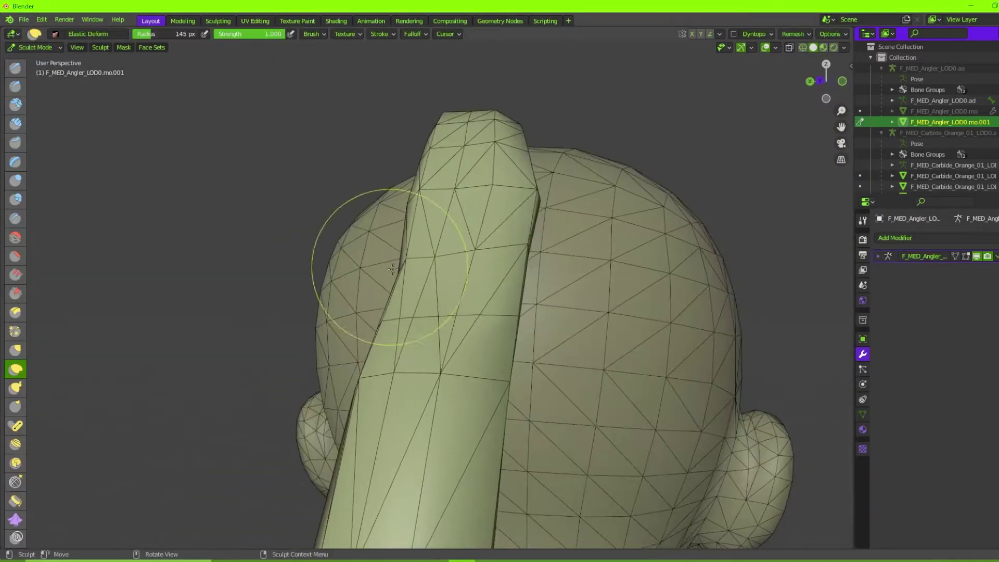
{"action": "scroll", "coordinate": [875, 114], "scroll_direction": "down", "scroll_amount": 5}
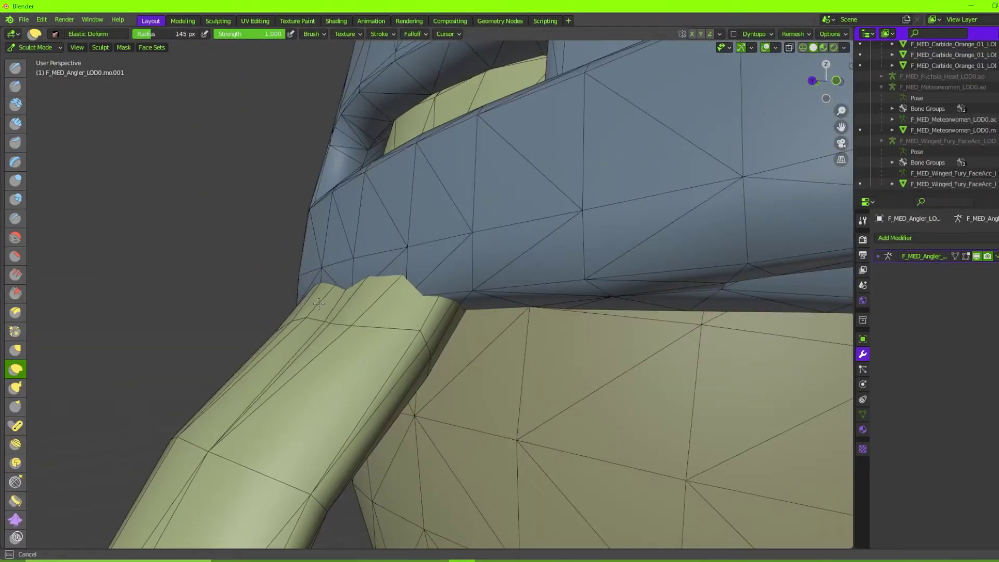
{"action": "middle_click_drag", "start_coordinate": [319, 303], "coordinate": [561, 201]}
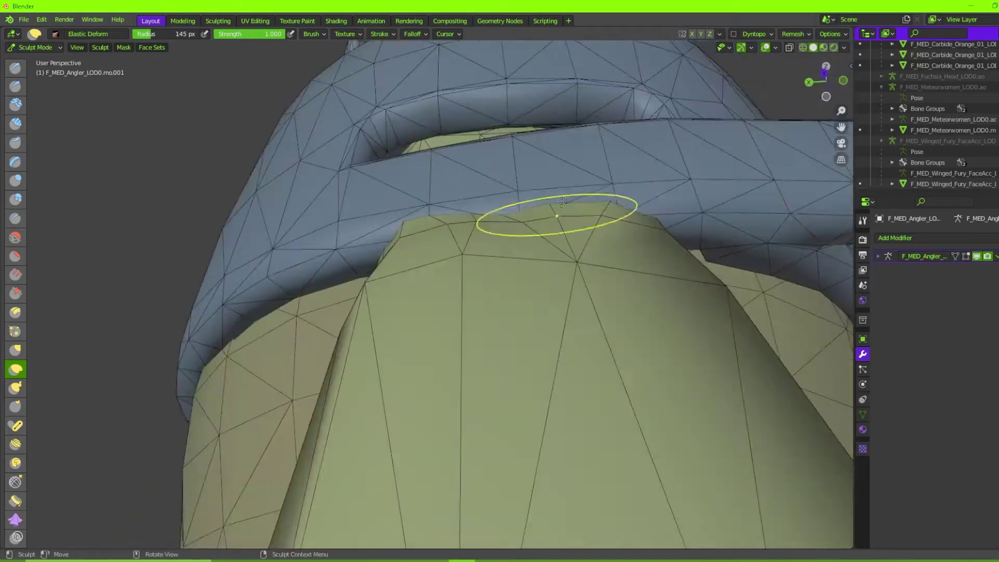
{"action": "middle_click_drag", "start_coordinate": [425, 256], "coordinate": [562, 335]}
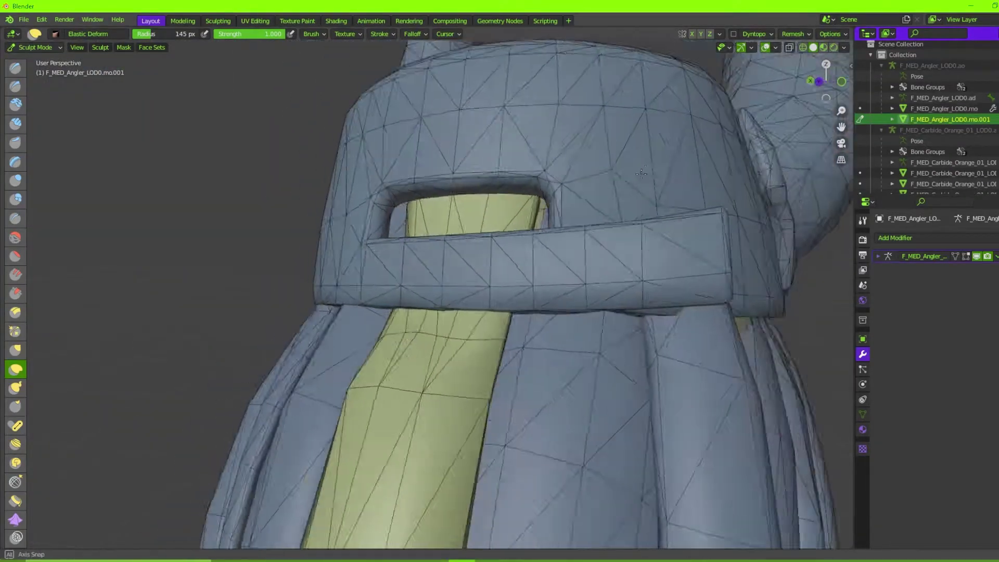
Sculpt the other Angler hair strands beneath the cap with Elastic Deform to close gaps along its edge
{"action": "key", "text": "alt+q"}
{"action": "mouse_move", "coordinate": [562, 335]}
{"action": "middle_mouse_down"}
{"action": "mouse_move", "coordinate": [500, 292]}
{"action": "mouse_move", "coordinate": [424, 210]}
{"action": "mouse_move", "coordinate": [422, 307]}
{"action": "middle_mouse_up"}
{"action": "left_click_drag", "start_coordinate": [422, 307], "coordinate": [420, 290]}
{"action": "scroll", "coordinate": [386, 334], "scroll_direction": "down", "scroll_amount": 5}
{"action": "scroll", "coordinate": [385, 335], "scroll_direction": "up", "scroll_amount": 4}
{"action": "mouse_move", "coordinate": [385, 335]}
{"action": "middle_mouse_down"}
{"action": "mouse_move", "coordinate": [406, 240]}
{"action": "mouse_move", "coordinate": [312, 312]}
{"action": "mouse_move", "coordinate": [133, 374]}
{"action": "mouse_move", "coordinate": [430, 286]}
{"action": "mouse_move", "coordinate": [460, 362]}
{"action": "mouse_move", "coordinate": [388, 247]}
{"action": "mouse_move", "coordinate": [388, 198]}
{"action": "mouse_move", "coordinate": [432, 224]}
{"action": "mouse_move", "coordinate": [466, 202]}
{"action": "middle_mouse_up"}
{"action": "scroll", "coordinate": [388, 247], "scroll_direction": "up", "scroll_amount": 3}
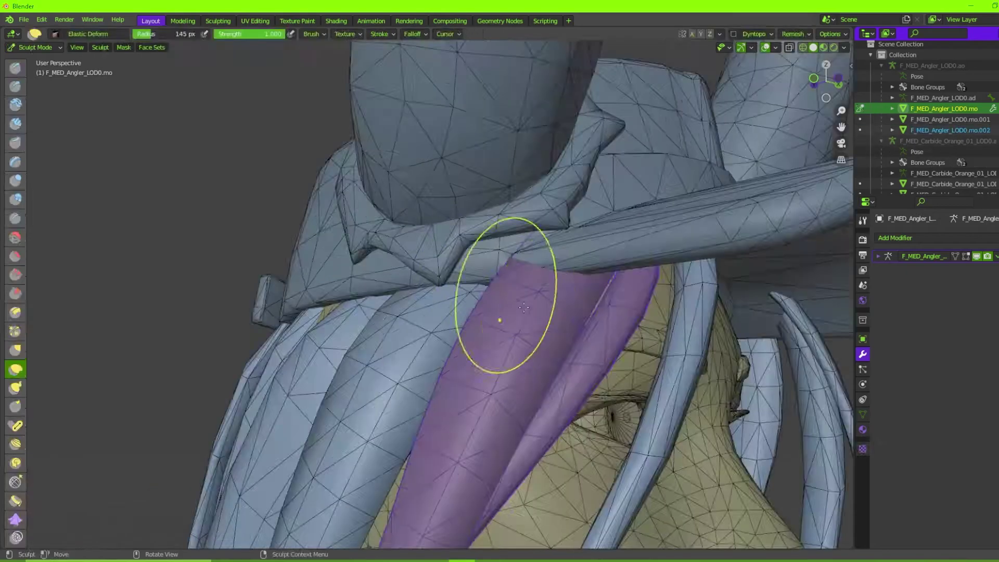
{"action": "key", "text": "ctrl+Tab"}
{"action": "left_click", "coordinate": [508, 369]}
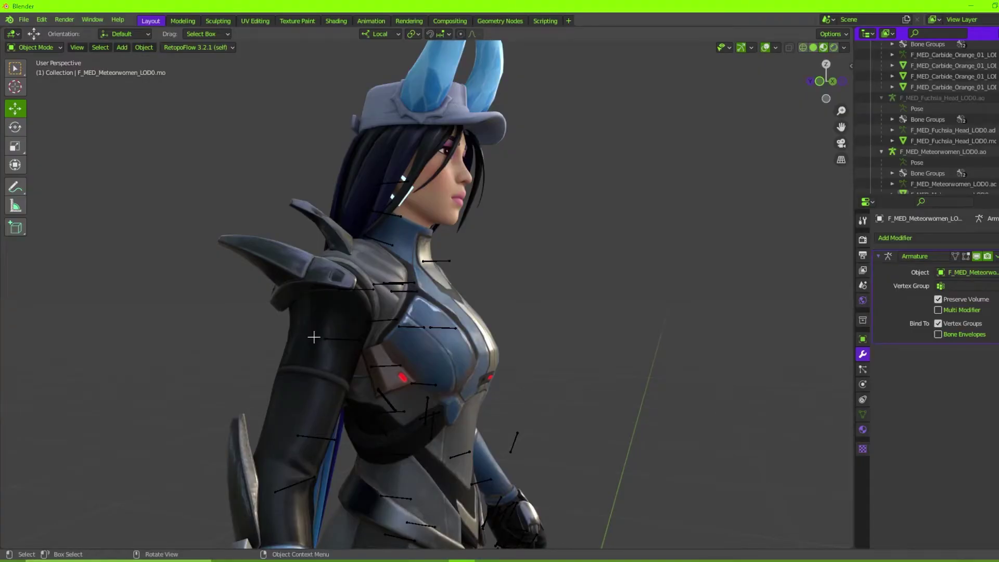
Examine the assembled character from the side and front, and open the Shading workspace
{"action": "middle_click_drag", "start_coordinate": [314, 337], "coordinate": [245, 284]}
{"action": "scroll", "coordinate": [245, 284], "scroll_direction": "down", "scroll_amount": 3}
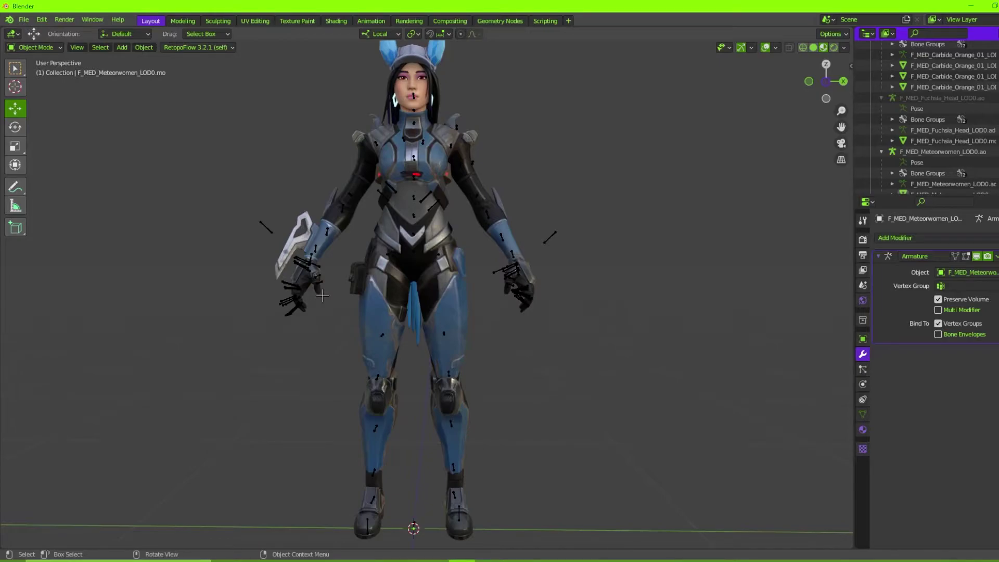
{"action": "middle_click_drag", "start_coordinate": [375, 339], "coordinate": [396, 375]}
{"action": "left_click", "coordinate": [336, 21]}
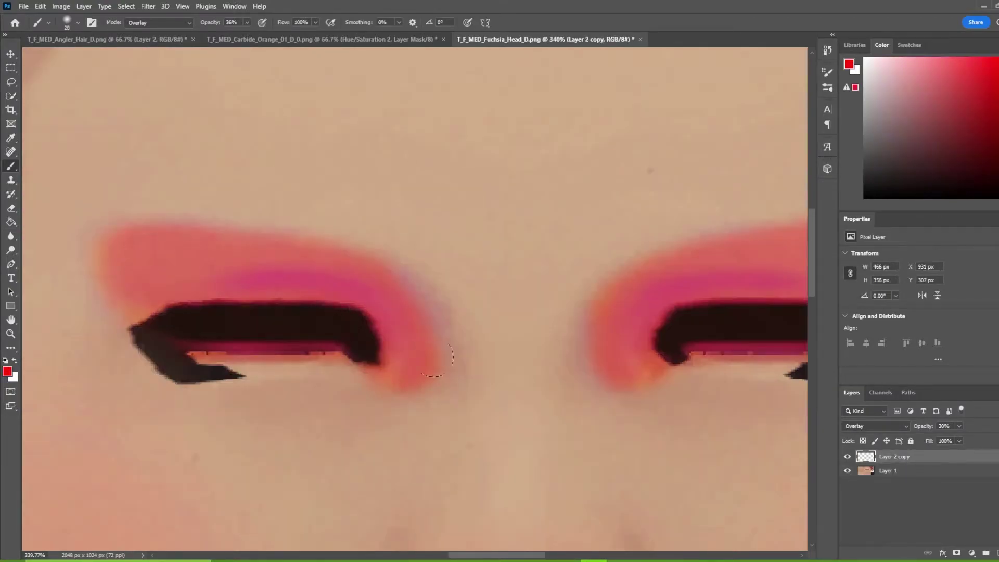
In Photoshop, recolour the Meteorwoman body texture's purple panels with a red Color Fill and add a Hue/Saturation adjustment to Layer 1's remaining areas
{"action": "scroll", "coordinate": [371, 248], "scroll_direction": "down", "scroll_amount": 8, "text": "alt"}
{"action": "scroll", "coordinate": [393, 399], "scroll_direction": "up", "scroll_amount": 9, "text": "alt"}
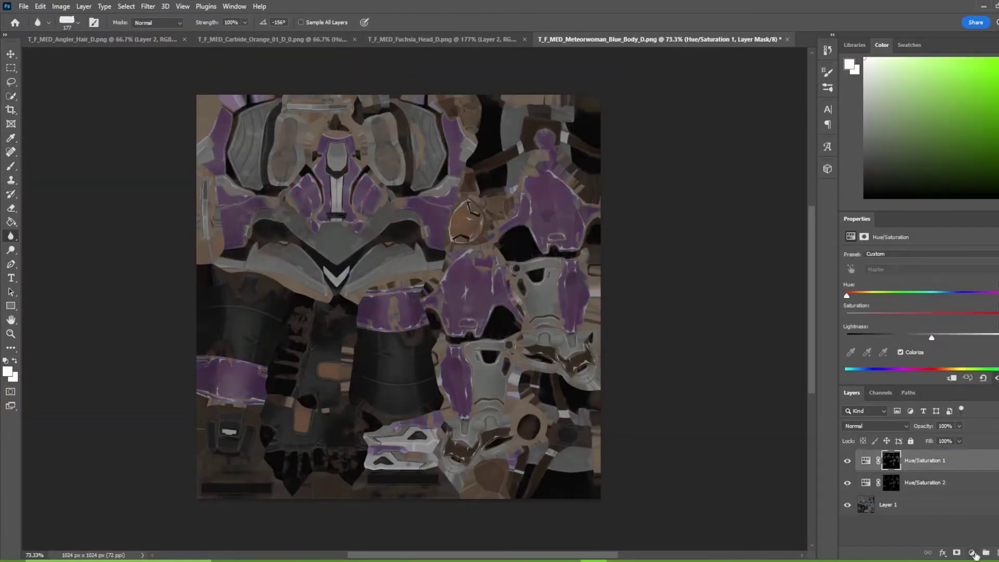
{"action": "left_click", "coordinate": [971, 552]}
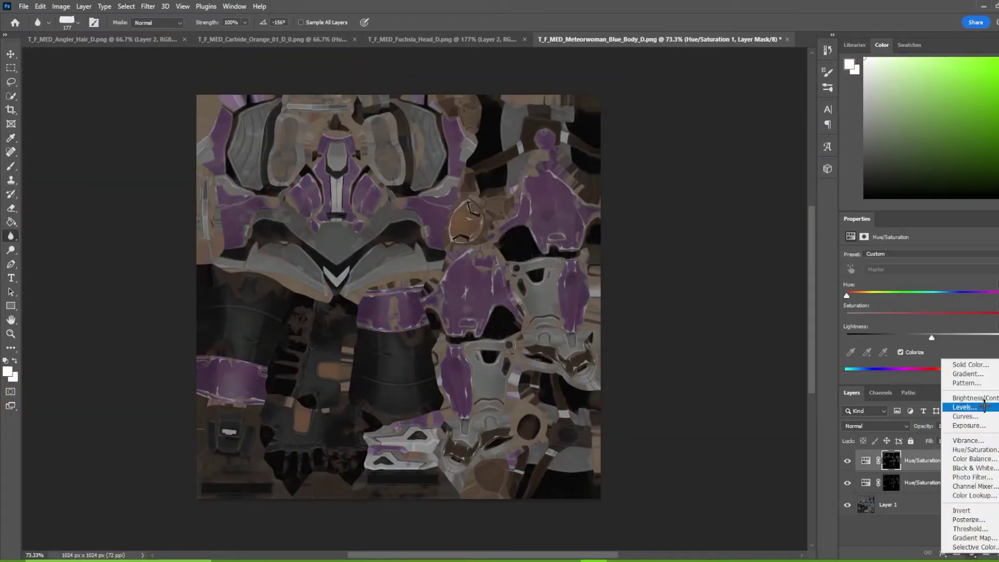
{"action": "left_click", "coordinate": [889, 536]}
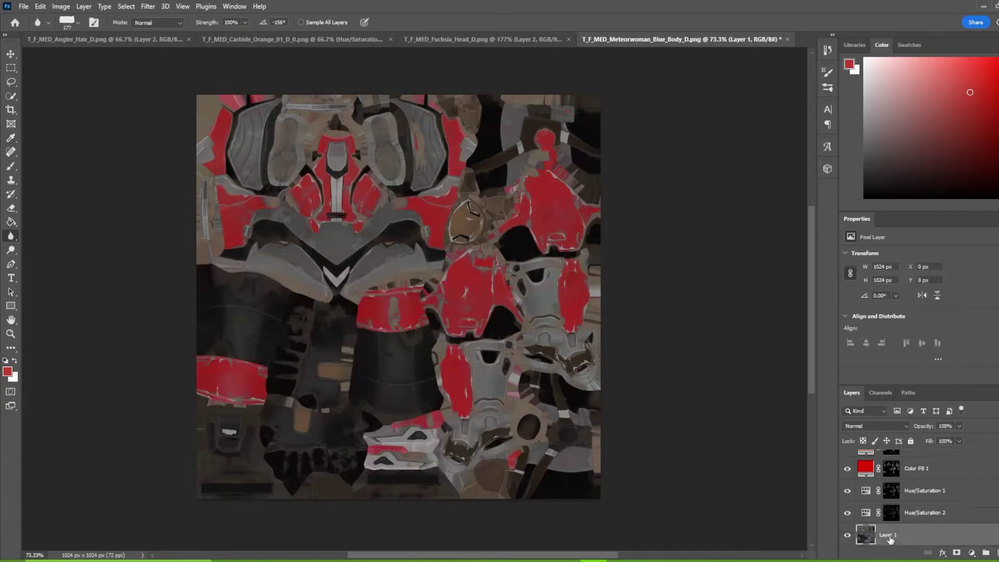
{"action": "left_click", "coordinate": [890, 468]}
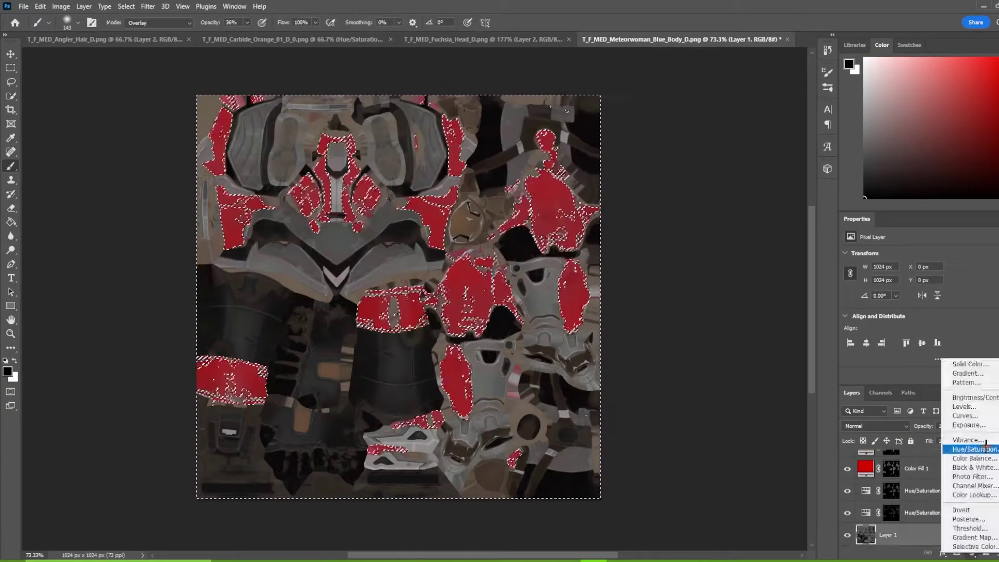
{"action": "left_click", "coordinate": [978, 446]}
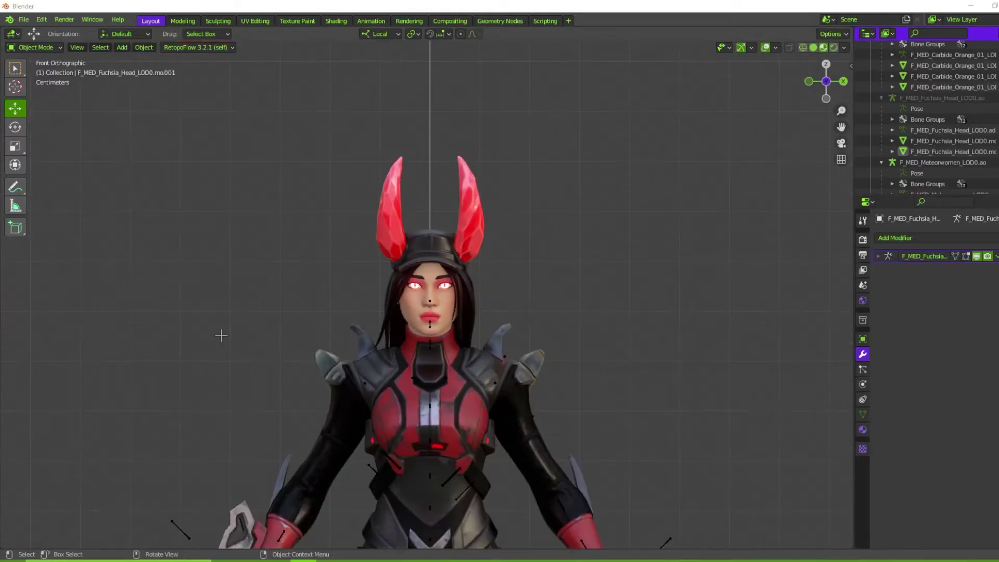
In Blender, hide the bone overlay, examine the red and black character from head to feet, and show the bones again
{"action": "left_click", "coordinate": [775, 48]}
{"action": "left_click", "coordinate": [794, 179]}
{"action": "middle_click_drag", "start_coordinate": [575, 437], "coordinate": [580, 97], "text": "shift"}
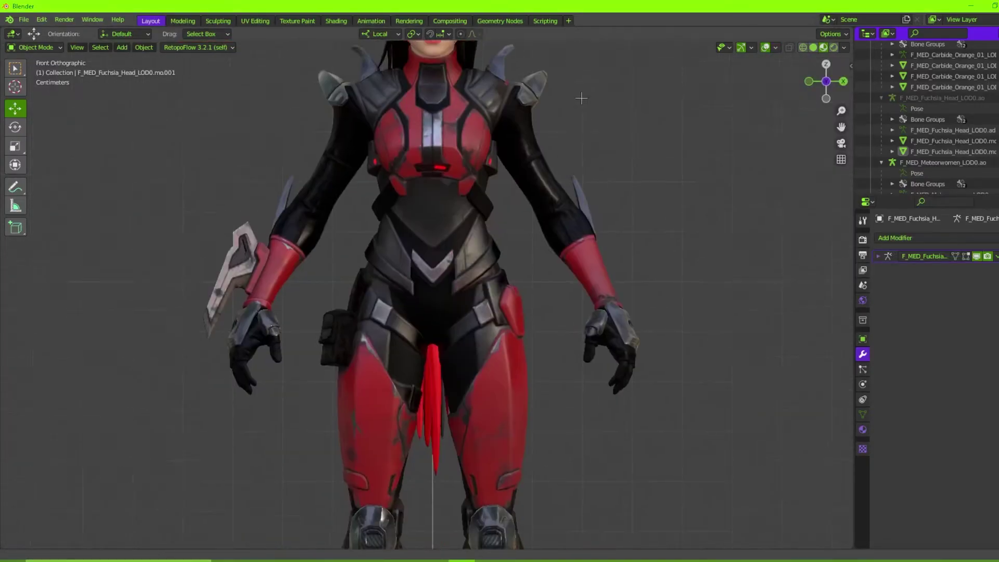
{"action": "scroll", "coordinate": [520, 286], "scroll_direction": "down", "scroll_amount": 3}
{"action": "middle_click_drag", "start_coordinate": [473, 476], "coordinate": [28, 376]}
{"action": "scroll", "coordinate": [468, 364], "scroll_direction": "up", "scroll_amount": 8}
{"action": "scroll", "coordinate": [760, 121], "scroll_direction": "down", "scroll_amount": 3}
{"action": "left_click", "coordinate": [775, 47]}
{"action": "left_click", "coordinate": [780, 178]}
{"action": "scroll", "coordinate": [572, 322], "scroll_direction": "down", "scroll_amount": 4}
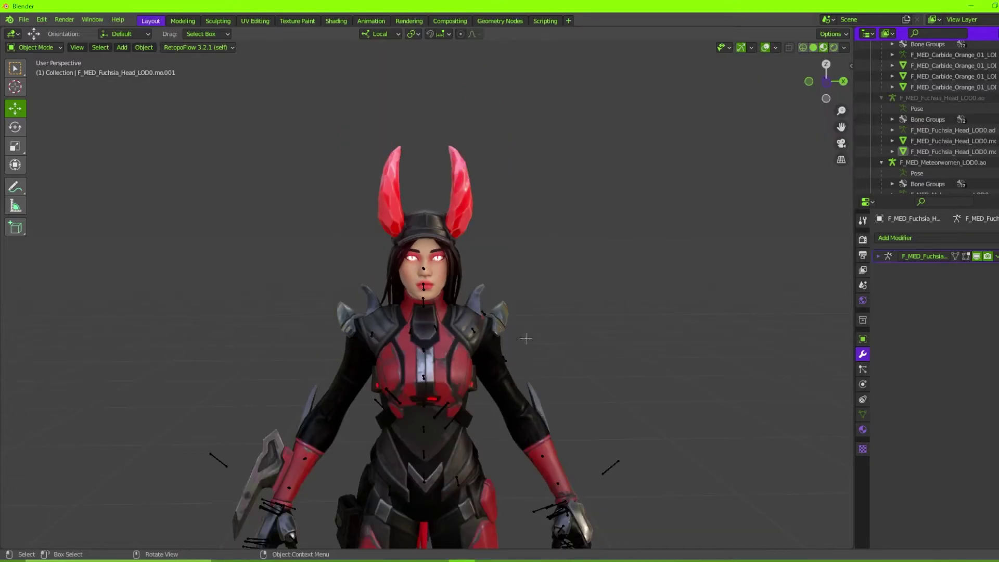
{"action": "scroll", "coordinate": [565, 323], "scroll_direction": "up", "scroll_amount": 1}
Put the Meteorwomen armature in Pose Mode, try rotating its upper-body bones, and clear the rotation
{"action": "left_click", "coordinate": [212, 381]}
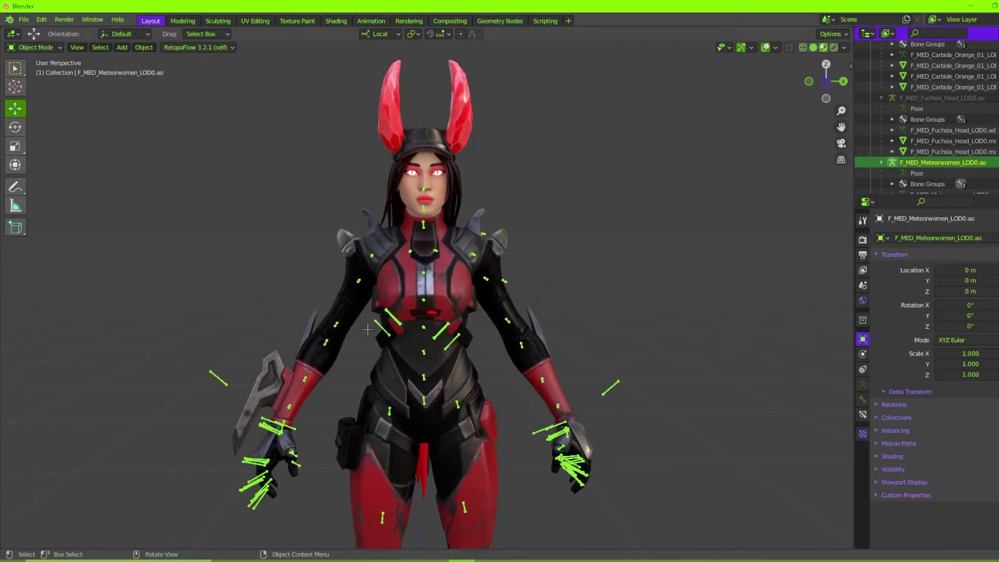
{"action": "key", "text": "ctrl+Tab"}
{"action": "middle_click_drag", "start_coordinate": [437, 241], "coordinate": [414, 184]}
{"action": "left_click", "coordinate": [463, 244]}
{"action": "key", "text": "r"}
{"action": "key", "text": "r"}
{"action": "left_click", "coordinate": [460, 224]}
{"action": "key", "text": "alt+r"}
{"action": "left_click", "coordinate": [460, 211]}
{"action": "key", "text": "r"}
{"action": "left_click", "coordinate": [429, 205]}
Try rotating the neck_02 bone and neighbouring head bones to test how the head follows, and return to Object Mode
{"action": "scroll", "coordinate": [429, 205], "scroll_direction": "up", "scroll_amount": 4}
{"action": "left_click", "coordinate": [405, 174]}
{"action": "key", "text": "r"}
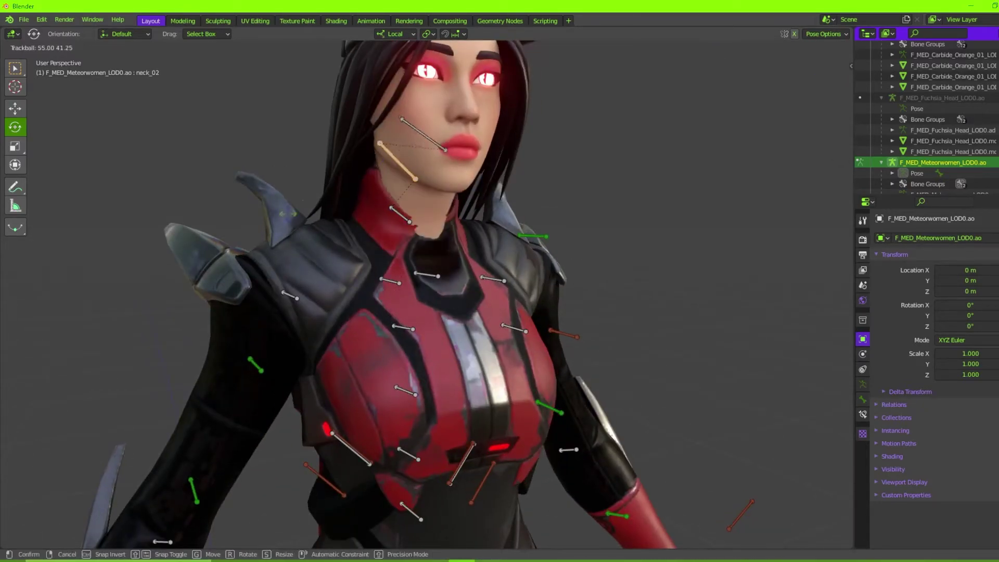
{"action": "left_click", "coordinate": [413, 115]}
{"action": "left_click_drag", "start_coordinate": [455, 174], "coordinate": [457, 177]}
{"action": "key", "text": "r"}
{"action": "key", "text": "Escape"}
{"action": "left_click", "coordinate": [406, 175], "text": "shift"}
{"action": "key", "text": "r"}
{"action": "key", "text": "r"}
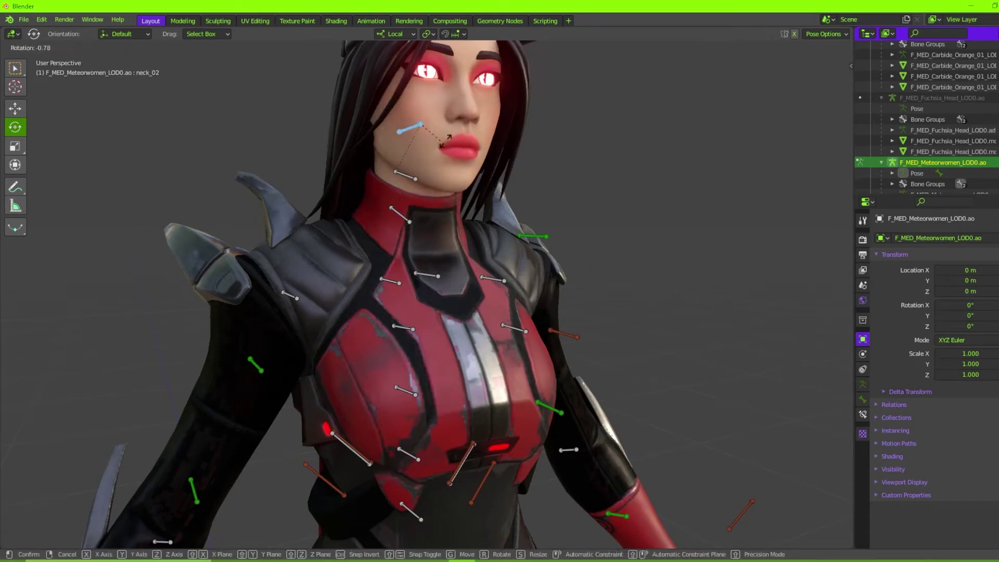
{"action": "left_click", "coordinate": [458, 166]}
{"action": "scroll", "coordinate": [468, 166], "scroll_direction": "down", "scroll_amount": 3}
{"action": "middle_click_drag", "start_coordinate": [507, 166], "coordinate": [459, 166]}
{"action": "key", "text": "Tab"}
{"action": "key", "text": "Tab"}
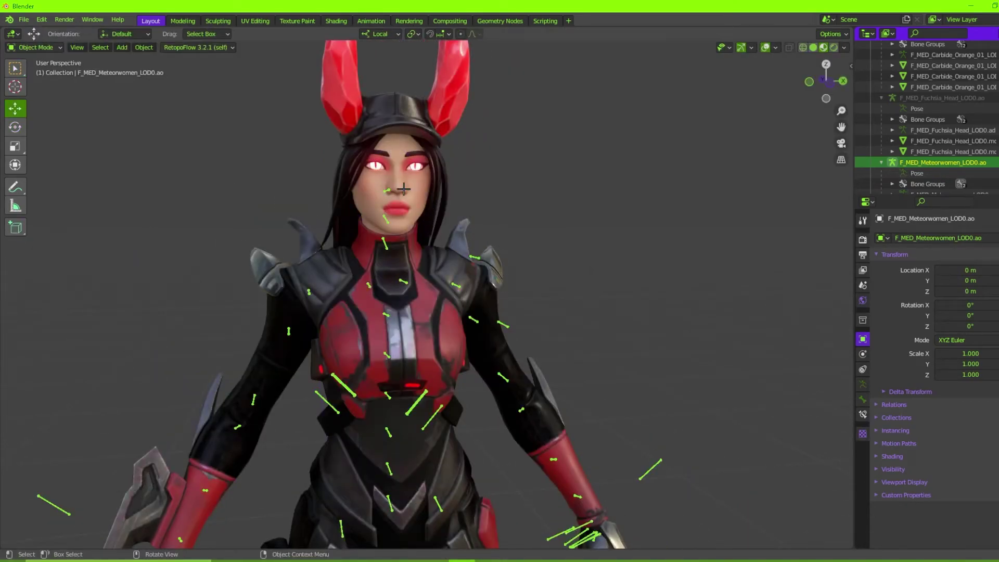
Reveal the Fuchsia Head armature and open its facial bones in Edit Mode
{"action": "left_click", "coordinate": [404, 189]}
{"action": "left_click", "coordinate": [403, 282]}
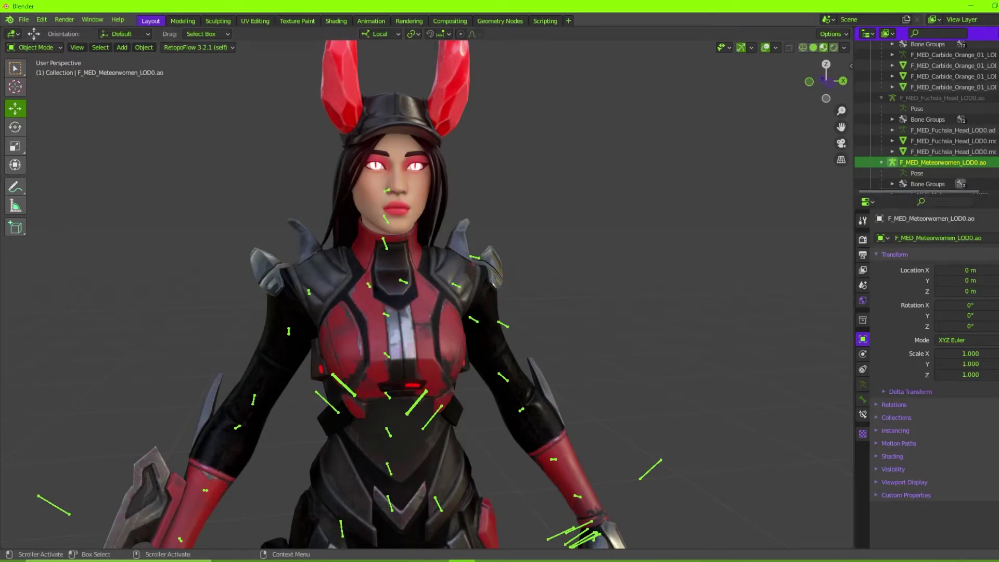
{"action": "left_click", "coordinate": [996, 97]}
{"action": "left_click", "coordinate": [957, 98]}
{"action": "key", "text": "Tab"}
{"action": "scroll", "coordinate": [427, 208], "scroll_direction": "up", "scroll_amount": 5}
{"action": "middle_click_drag", "start_coordinate": [457, 279], "coordinate": [531, 278]}
{"action": "left_click", "coordinate": [460, 293]}
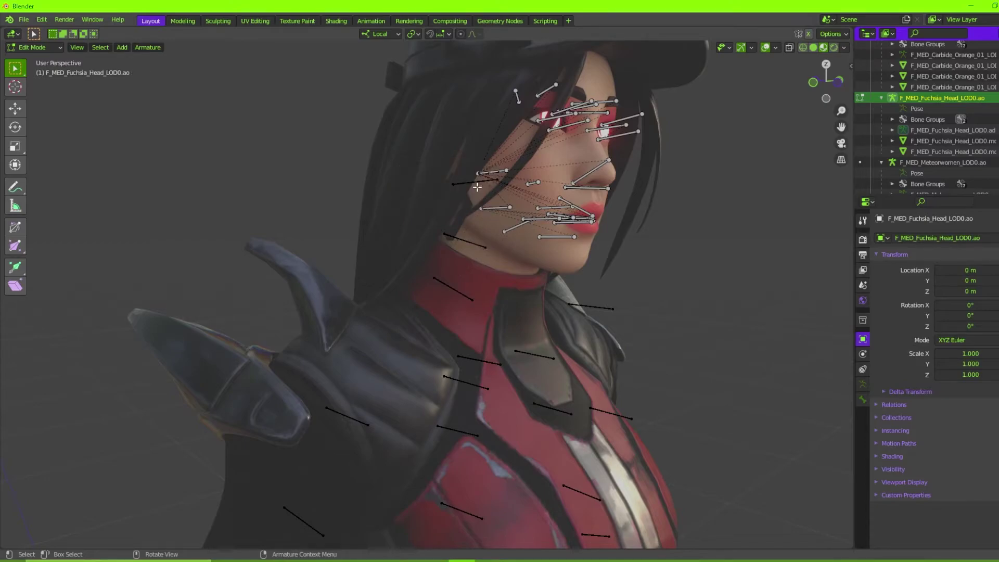
Return to Object Mode and join the Fuchsia Head armature into the Meteorwomen armature
{"action": "middle_click_drag", "start_coordinate": [477, 187], "coordinate": [396, 192]}
{"action": "scroll", "coordinate": [406, 208], "scroll_direction": "down", "scroll_amount": 3}
{"action": "key", "text": "Tab"}
{"action": "scroll", "coordinate": [453, 229], "scroll_direction": "up", "scroll_amount": 2}
{"action": "middle_click_drag", "start_coordinate": [372, 248], "coordinate": [428, 252]}
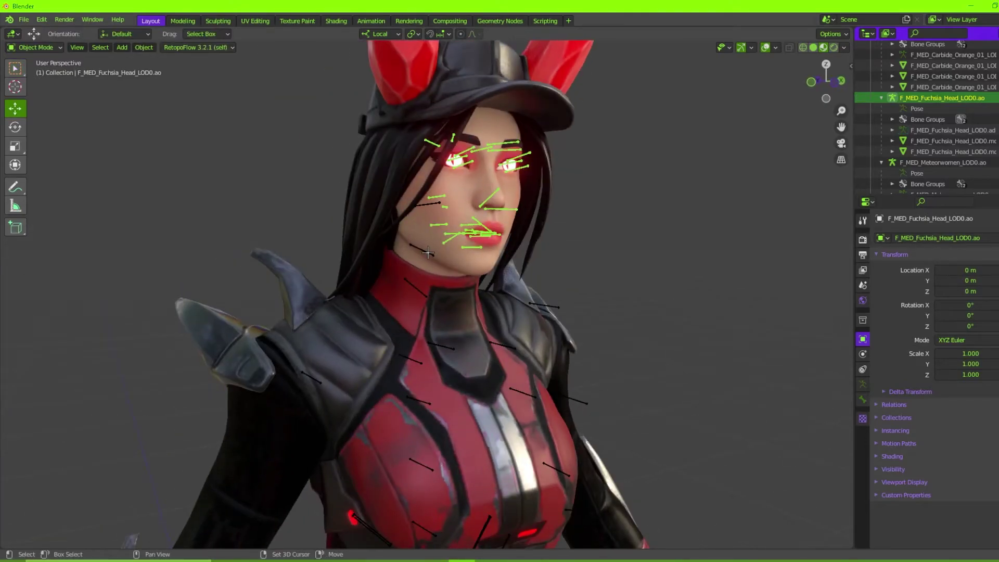
{"action": "left_click", "coordinate": [428, 253]}
{"action": "key", "text": "ctrl+j"}
{"action": "scroll", "coordinate": [432, 343], "scroll_direction": "down", "scroll_amount": 2}
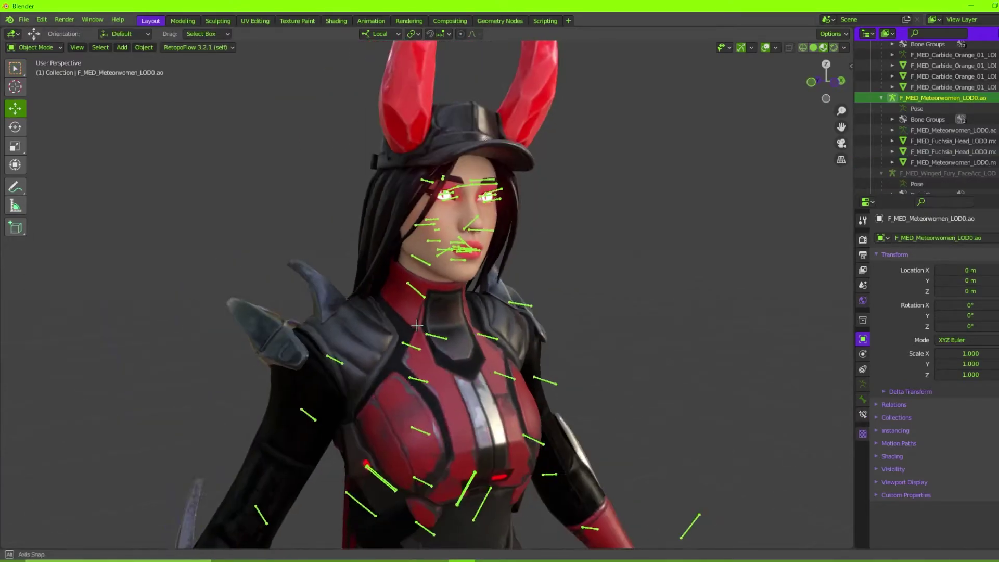
Parent the facial root bone to the head bone in the joined Meteorwomen armature
{"action": "middle_click_drag", "start_coordinate": [442, 316], "coordinate": [420, 316]}
{"action": "key", "text": "ctrl+Tab"}
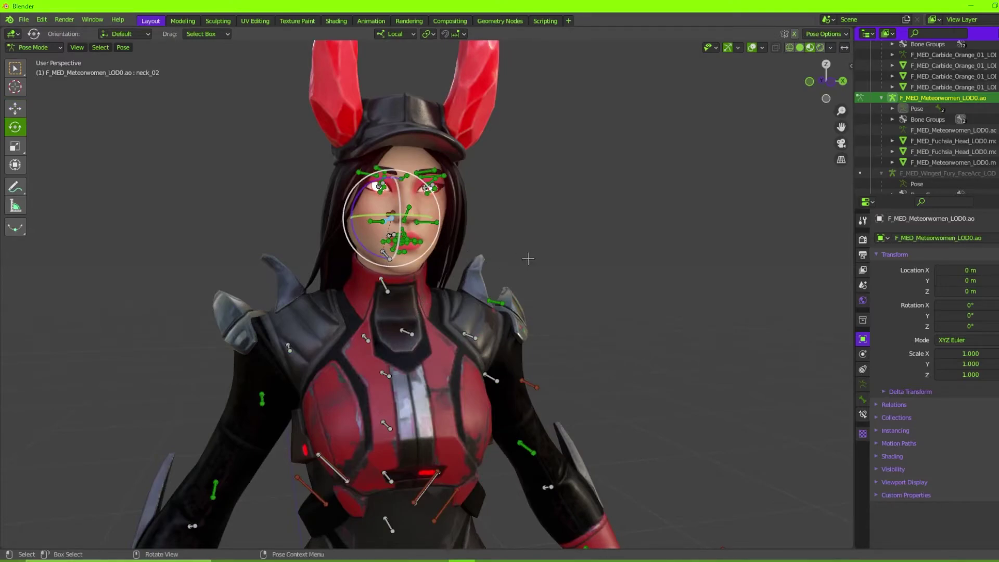
{"action": "middle_click_drag", "start_coordinate": [527, 258], "coordinate": [509, 229]}
{"action": "key", "text": "Tab"}
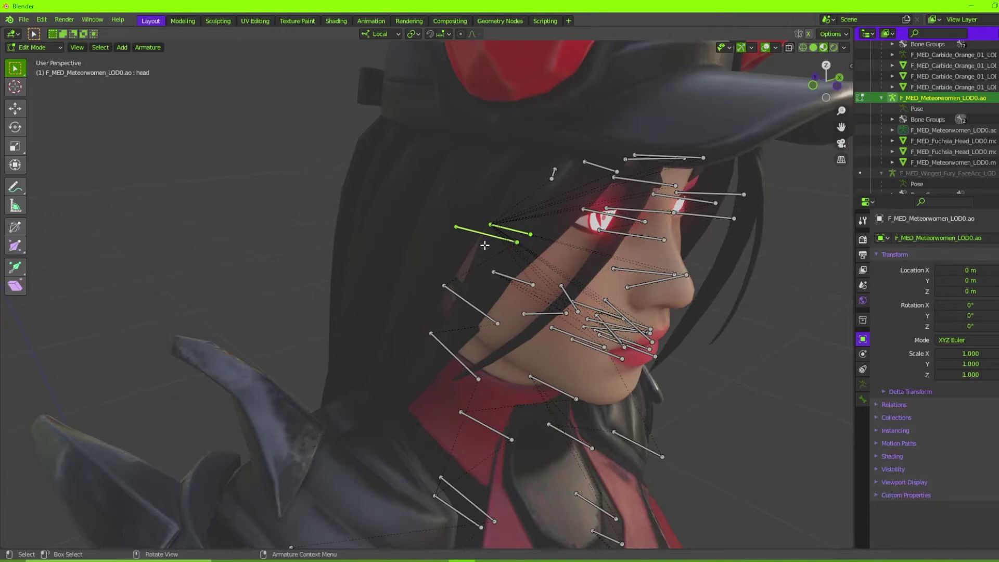
{"action": "key", "text": "ctrl+p"}
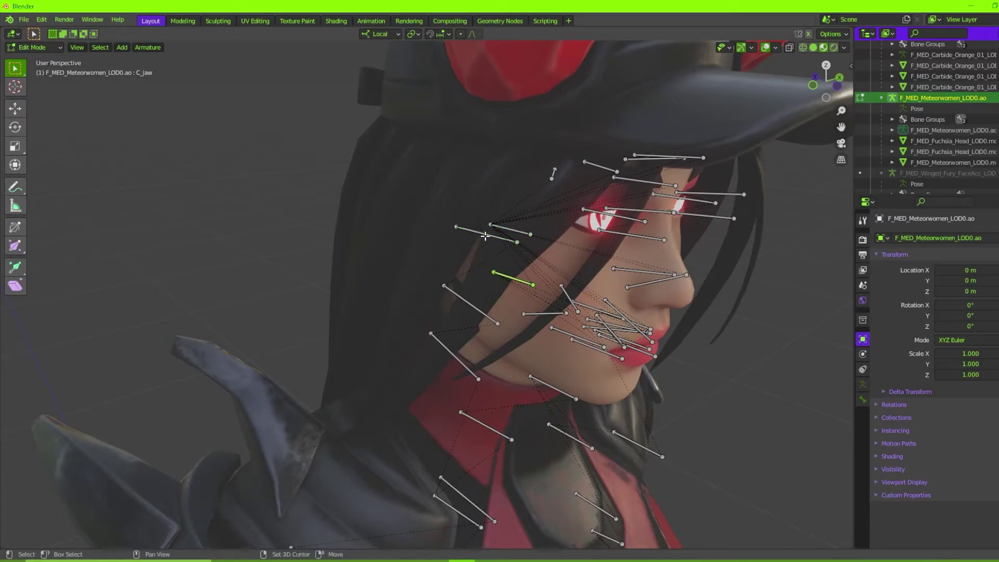
{"action": "left_click", "coordinate": [484, 237]}
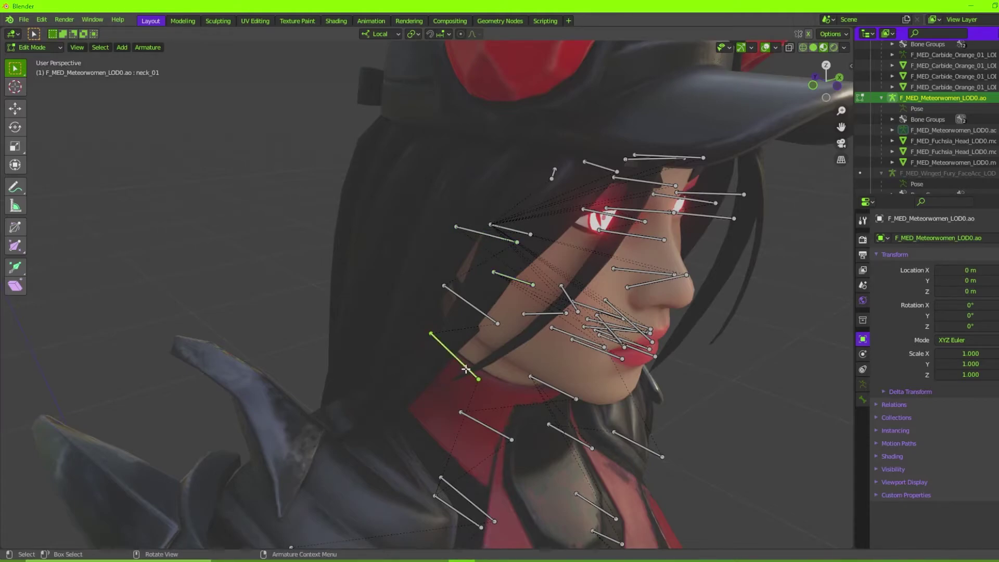
Try rotating the spine_05 and neck_01 bones in Pose Mode to test whether the facial bones follow the body
{"action": "middle_click_drag", "start_coordinate": [465, 369], "coordinate": [331, 470]}
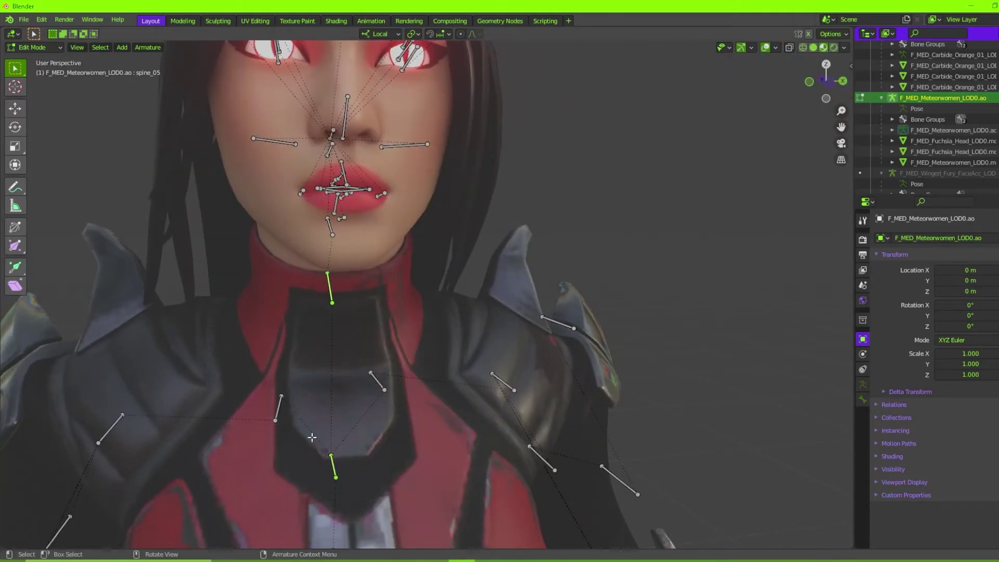
{"action": "middle_click_drag", "start_coordinate": [312, 436], "coordinate": [387, 371]}
{"action": "left_click", "coordinate": [450, 380]}
{"action": "key", "text": "r"}
{"action": "key", "text": "r"}
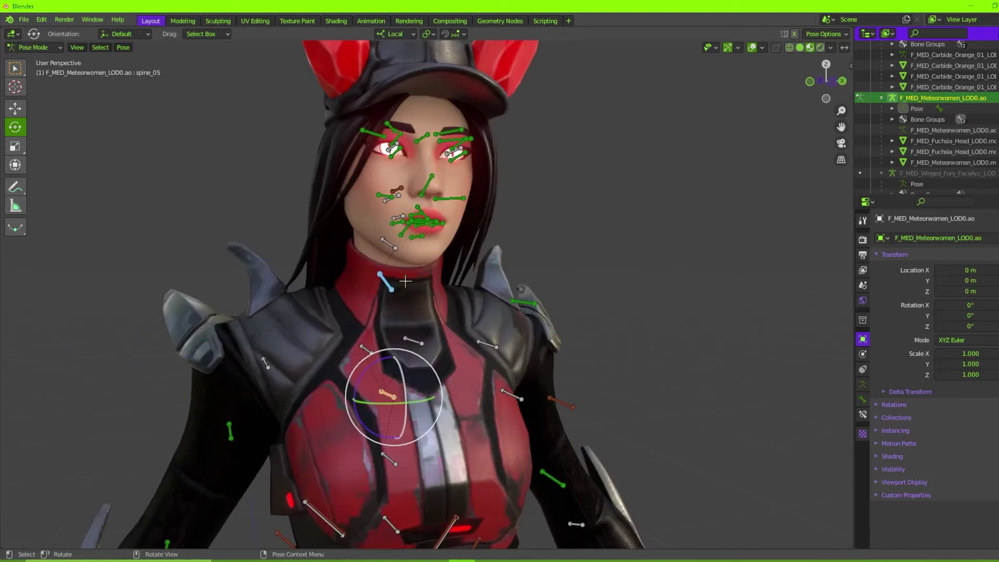
{"action": "right_click", "coordinate": [424, 321]}
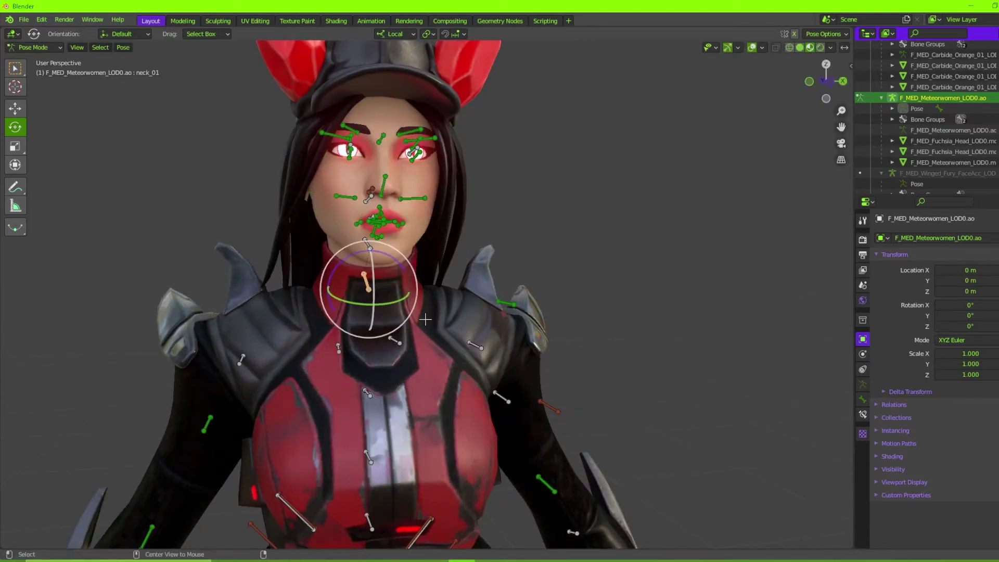
{"action": "middle_click_drag", "start_coordinate": [424, 321], "coordinate": [390, 284]}
{"action": "key", "text": "r"}
{"action": "key", "text": "r"}
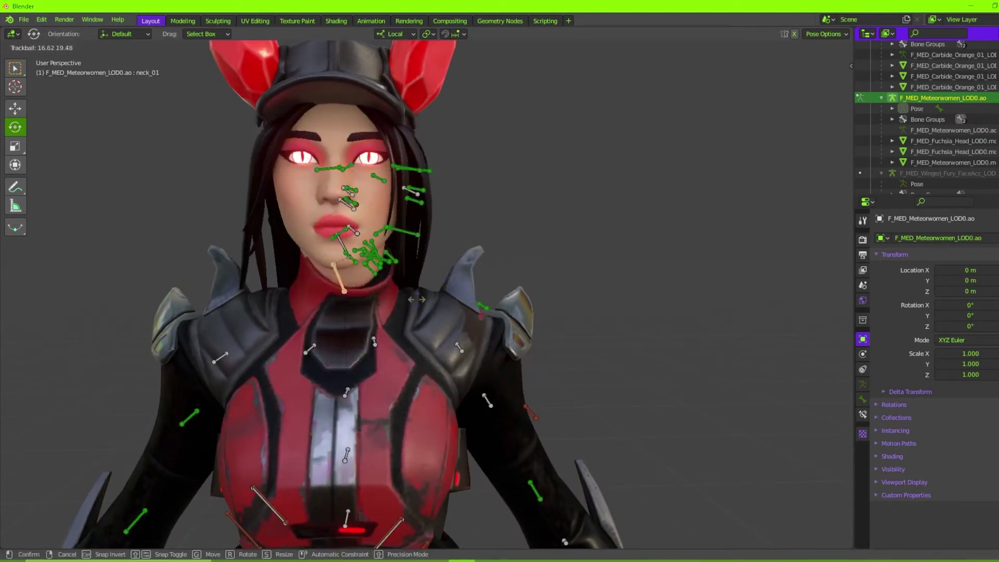
{"action": "right_click", "coordinate": [375, 223]}
Set the Meteorwomen armature as the target object of the Fuchsia head mesh's Armature modifier
{"action": "key", "text": "ctrl+Tab"}
{"action": "left_click", "coordinate": [378, 187]}
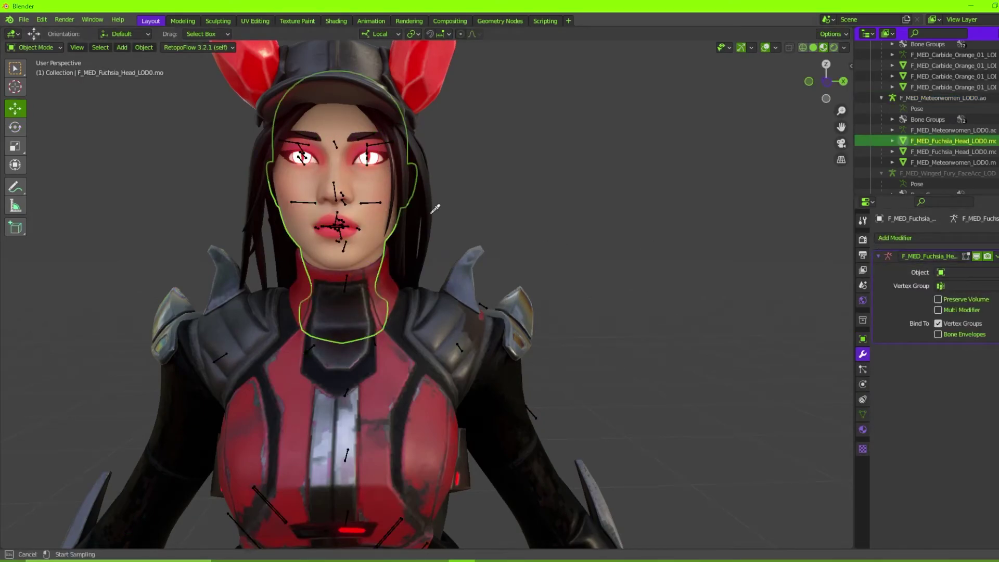
{"action": "left_click", "coordinate": [377, 199]}
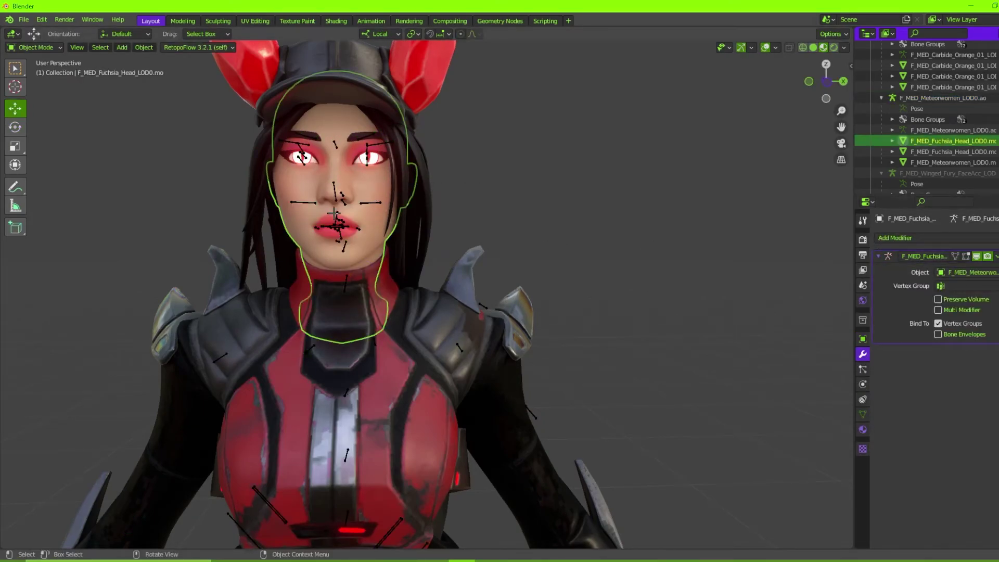
Enable Preserve Volume on the Fuchsia head mesh's Armature modifier and test the deformation by rotating the neck_01 bone in Pose Mode
{"action": "left_click", "coordinate": [939, 299]}
{"action": "left_click", "coordinate": [344, 229]}
{"action": "key", "text": "ctrl+Tab"}
{"action": "key", "text": "r"}
{"action": "key", "text": "r"}
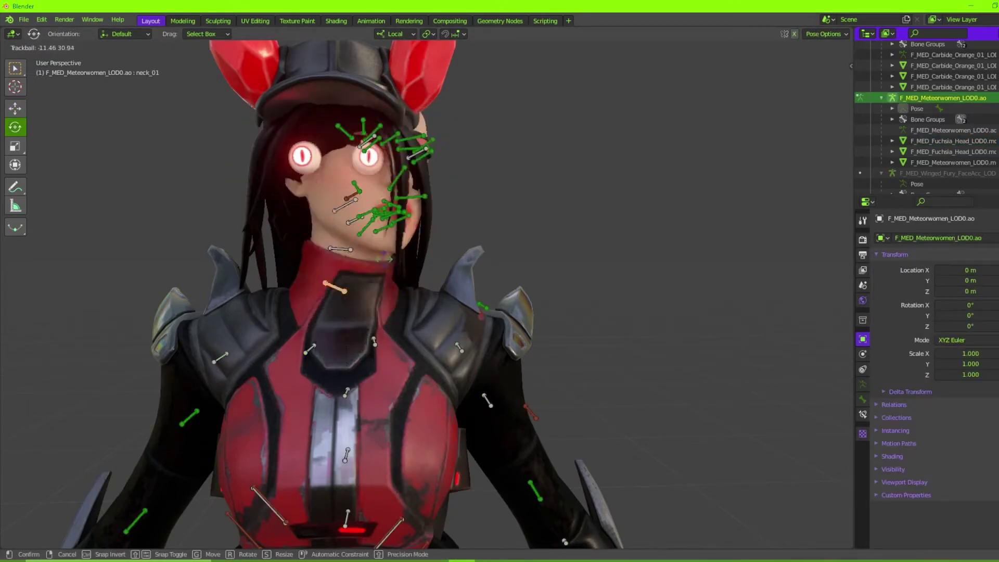
{"action": "key", "text": "Escape"}
{"action": "key", "text": "ctrl+Tab"}
Set the Meteorwomen armature as the target of the Fuchsia eye mesh's Armature modifier and enable Preserve Volume
{"action": "left_click", "coordinate": [951, 152]}
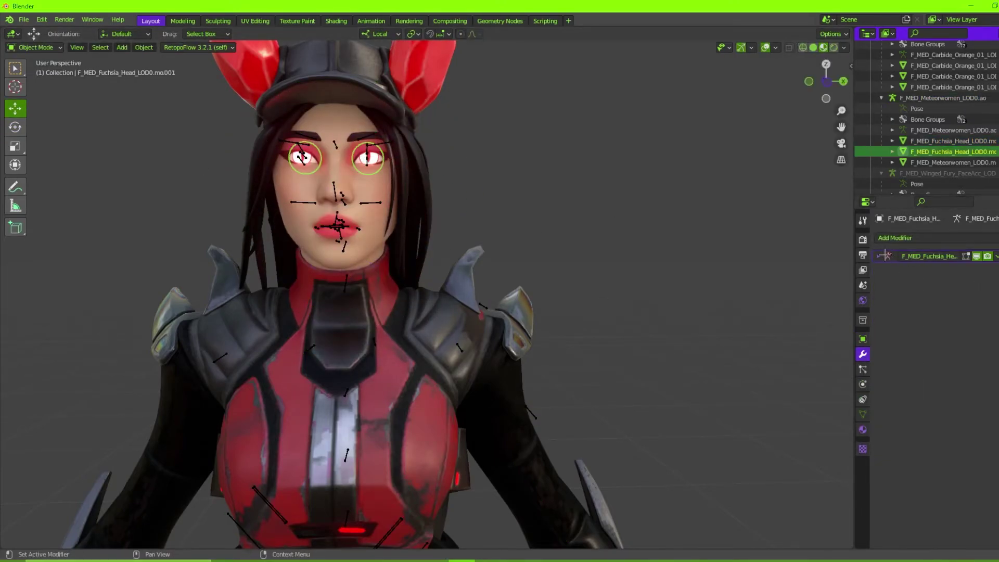
{"action": "left_click", "coordinate": [338, 222]}
{"action": "scroll", "coordinate": [339, 221], "scroll_direction": "up", "scroll_amount": 7}
{"action": "scroll", "coordinate": [506, 292], "scroll_direction": "down", "scroll_amount": 6}
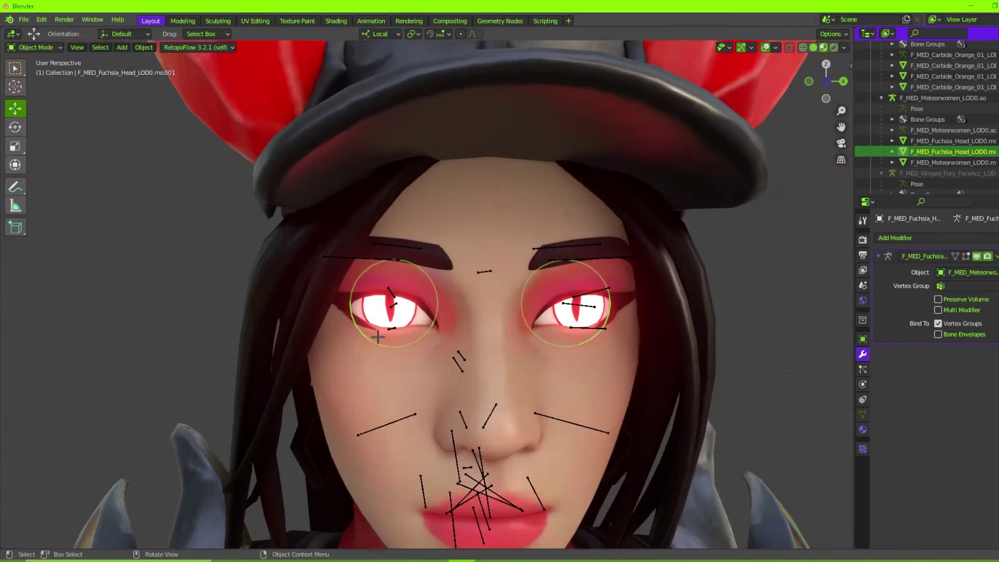
{"action": "middle_click_drag", "start_coordinate": [593, 417], "coordinate": [577, 362], "text": "shift"}
{"action": "middle_click_drag", "start_coordinate": [511, 352], "coordinate": [490, 284], "text": "shift"}
Try rotating the neck_01 bone in Pose Mode to test whether the eyes follow the head, then return to Object Mode
{"action": "left_click", "coordinate": [411, 312]}
{"action": "key", "text": "ctrl+Tab"}
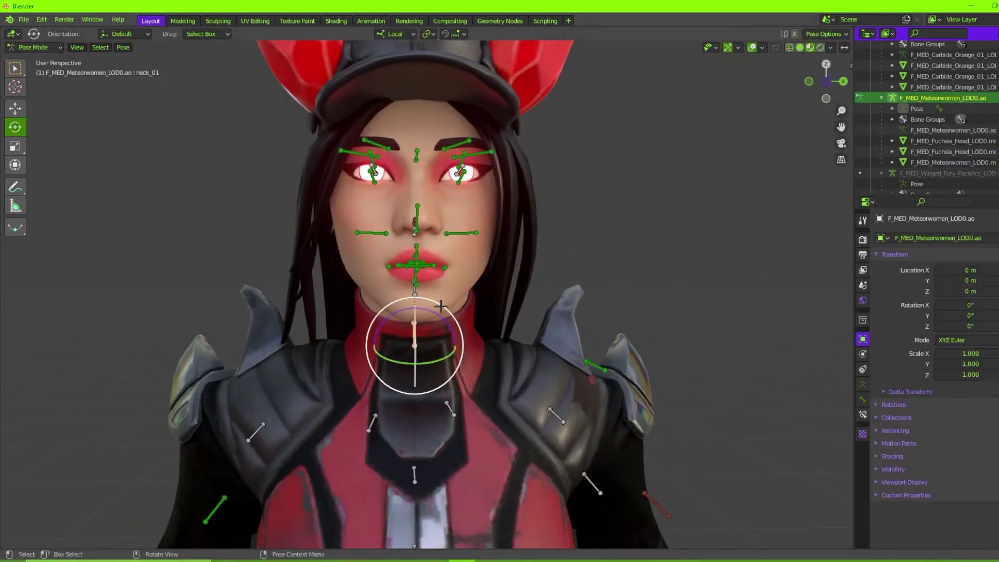
{"action": "key", "text": "r"}
{"action": "key", "text": "r"}
{"action": "key", "text": "Escape"}
{"action": "scroll", "coordinate": [476, 336], "scroll_direction": "down", "scroll_amount": 4}
{"action": "key", "text": "ctrl+Tab"}
Inspect the Angler hair and the Carbide Orange shoulder armour on the full character, checking each mesh's modifiers
{"action": "middle_click_drag", "start_coordinate": [476, 336], "coordinate": [551, 218]}
{"action": "left_click", "coordinate": [385, 313]}
{"action": "scroll", "coordinate": [603, 210], "scroll_direction": "up", "scroll_amount": 1}
{"action": "scroll", "coordinate": [586, 224], "scroll_direction": "down", "scroll_amount": 4}
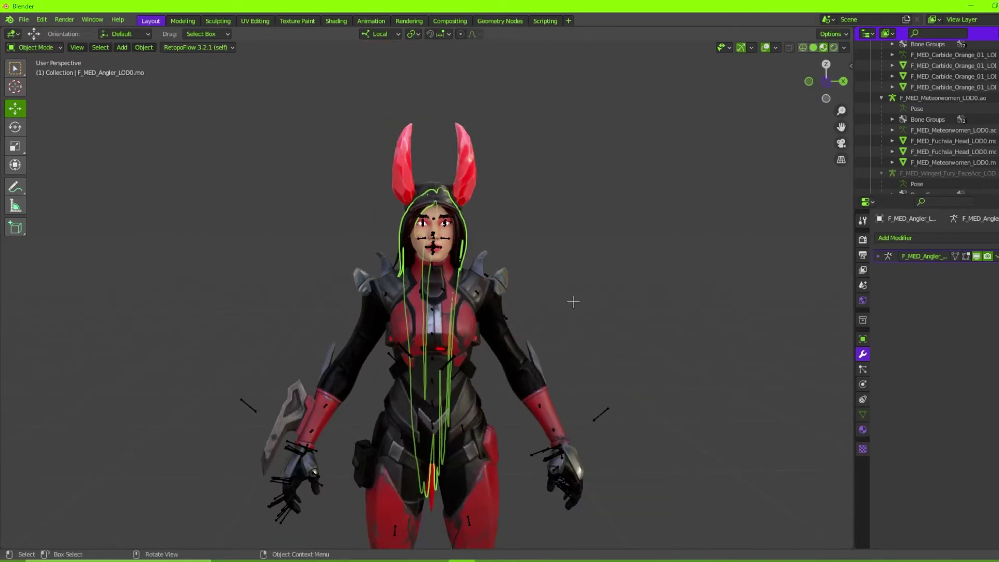
{"action": "middle_click_drag", "start_coordinate": [572, 301], "coordinate": [561, 179], "text": "shift"}
{"action": "left_click", "coordinate": [356, 168]}
{"action": "scroll", "coordinate": [510, 167], "scroll_direction": "up", "scroll_amount": 3}
{"action": "middle_click_drag", "start_coordinate": [538, 219], "coordinate": [521, 257], "text": "shift"}
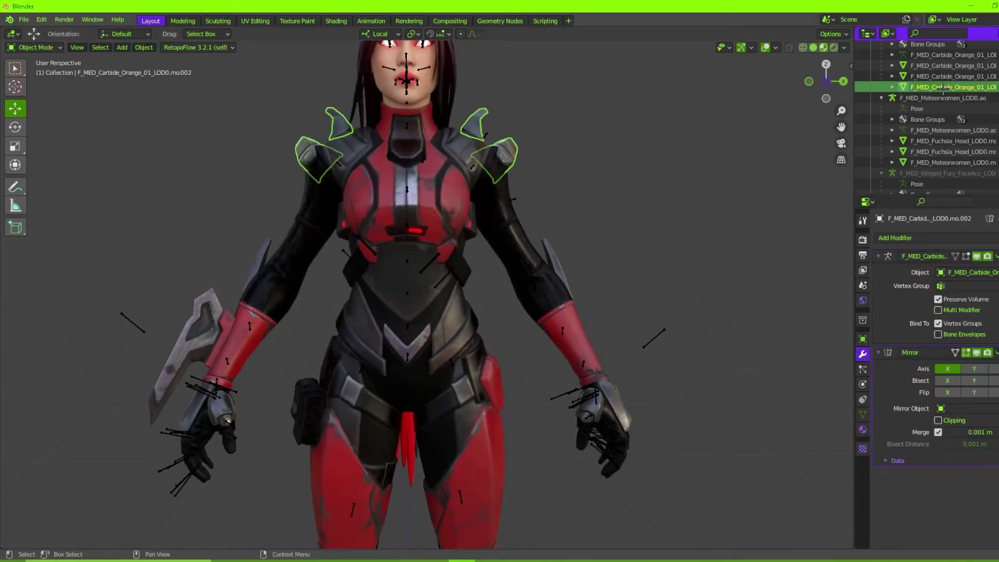
{"action": "middle_click_drag", "start_coordinate": [567, 221], "coordinate": [563, 328], "text": "shift"}
Join the Fuchsia head mesh and eye mesh into one object
{"action": "left_click", "coordinate": [951, 162]}
{"action": "left_click", "coordinate": [952, 153]}
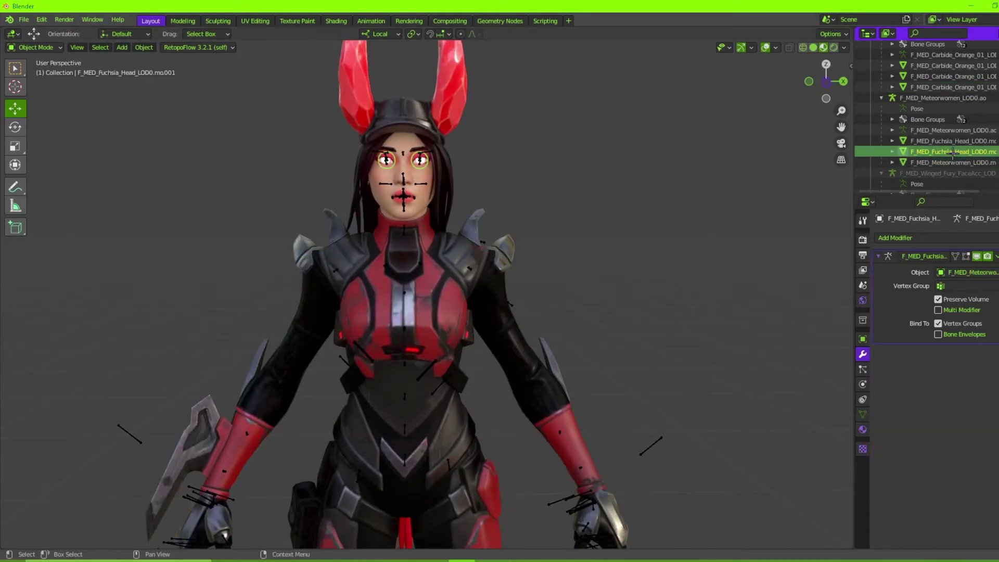
{"action": "left_click", "coordinate": [949, 151], "text": "shift"}
{"action": "key", "text": "ctrl+j"}
Join the combined Fuchsia head mesh into the Meteorwomen body mesh
{"action": "scroll", "coordinate": [447, 275], "scroll_direction": "down", "scroll_amount": 1}
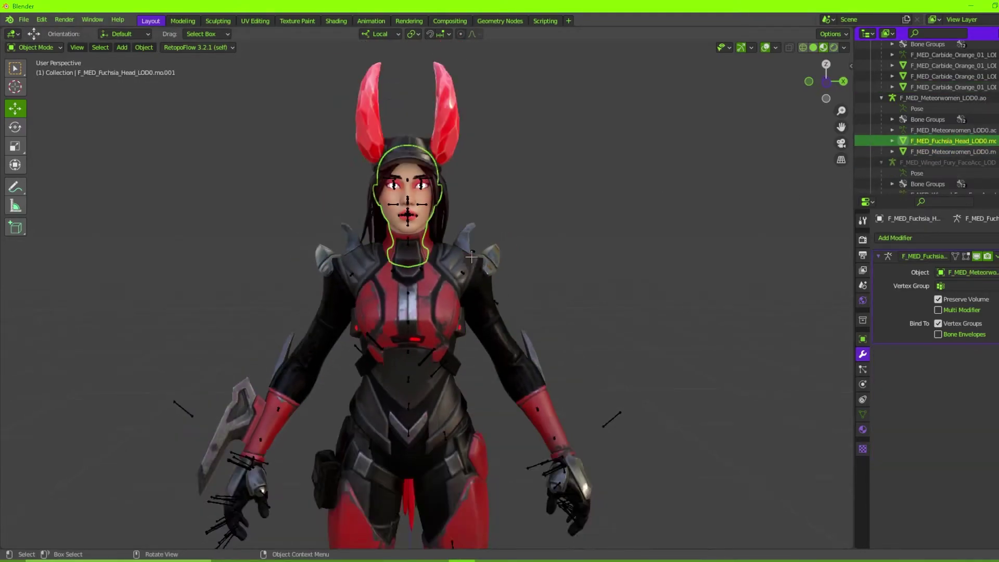
{"action": "scroll", "coordinate": [447, 274], "scroll_direction": "up", "scroll_amount": 4}
{"action": "left_click", "coordinate": [510, 227], "text": "shift"}
{"action": "key", "text": "ctrl+j"}
{"action": "middle_click_drag", "start_coordinate": [495, 253], "coordinate": [522, 441], "text": "shift"}
{"action": "scroll", "coordinate": [510, 428], "scroll_direction": "down", "scroll_amount": 1}
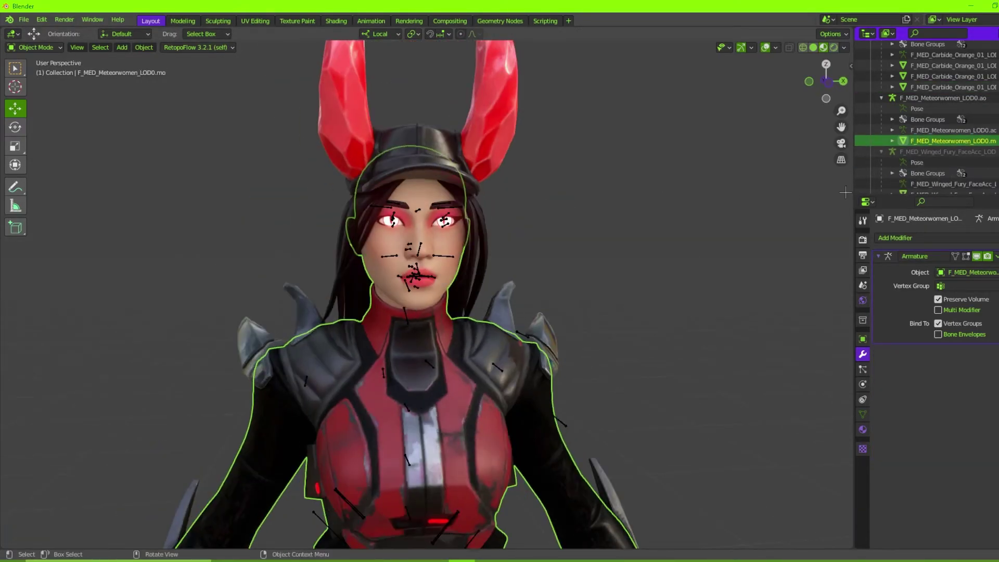
{"action": "left_click", "coordinate": [952, 151]}
{"action": "middle_click_drag", "start_coordinate": [664, 192], "coordinate": [415, 158]}
{"action": "scroll", "coordinate": [544, 128], "scroll_direction": "up", "scroll_amount": 1}
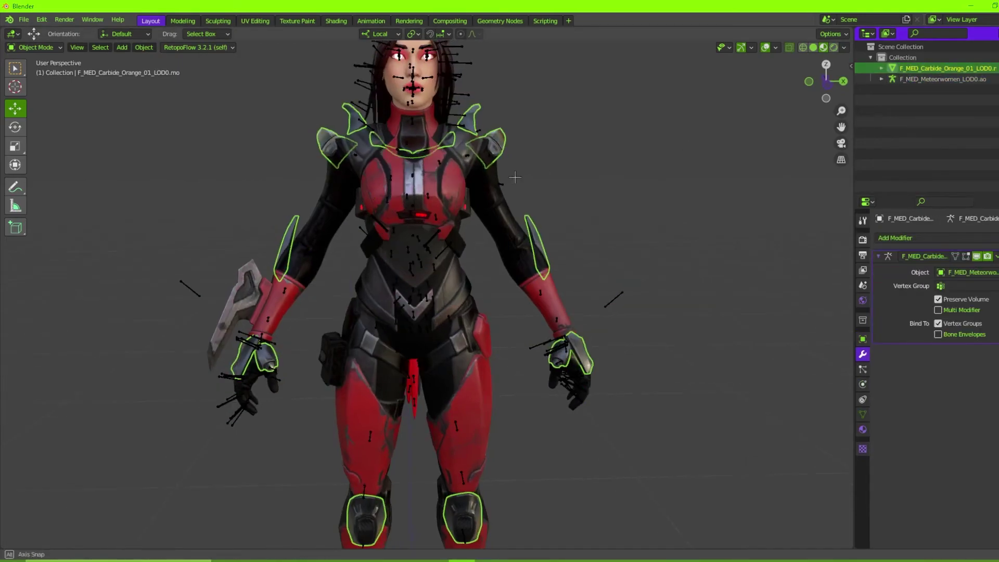
Parent the combined Carbide Orange armour mesh to the Meteorwomen armature using the Object option
{"action": "left_click", "coordinate": [440, 162], "text": "shift"}
{"action": "key", "text": "ctrl+p"}
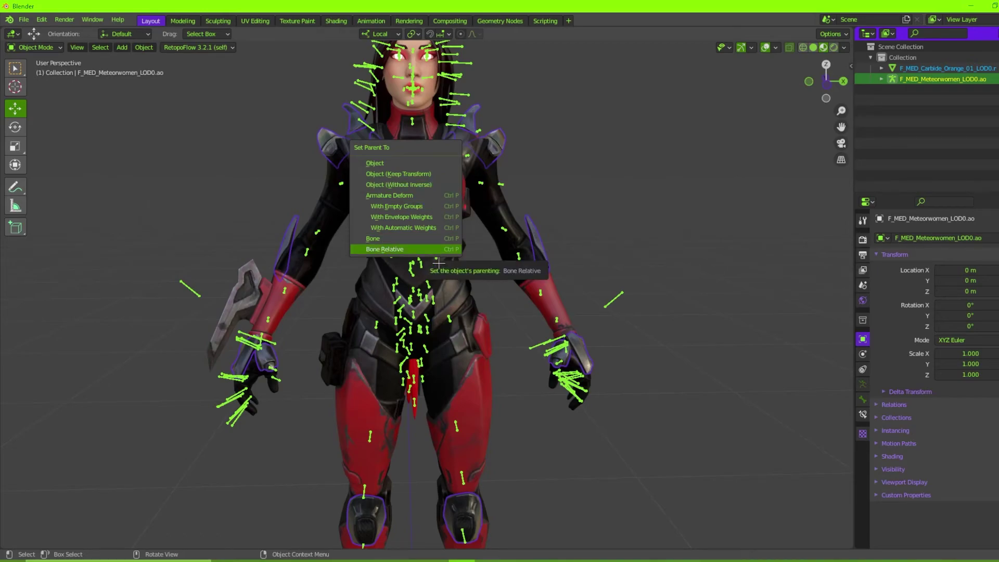
{"action": "left_click", "coordinate": [416, 163]}
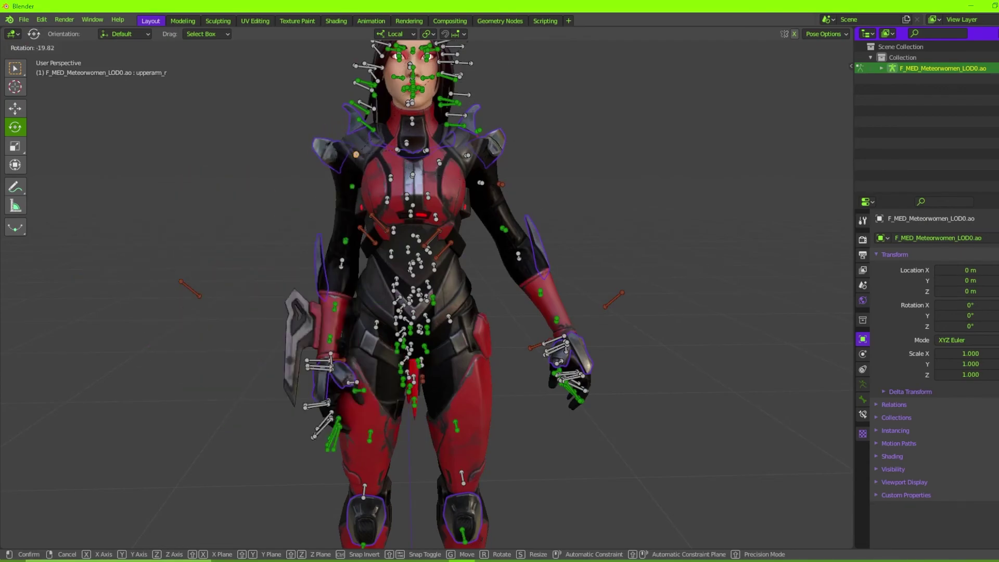
Try rotating the upperarm_r bone to test the armour, return to Object Mode and deselect everything
{"action": "left_click", "coordinate": [538, 76]}
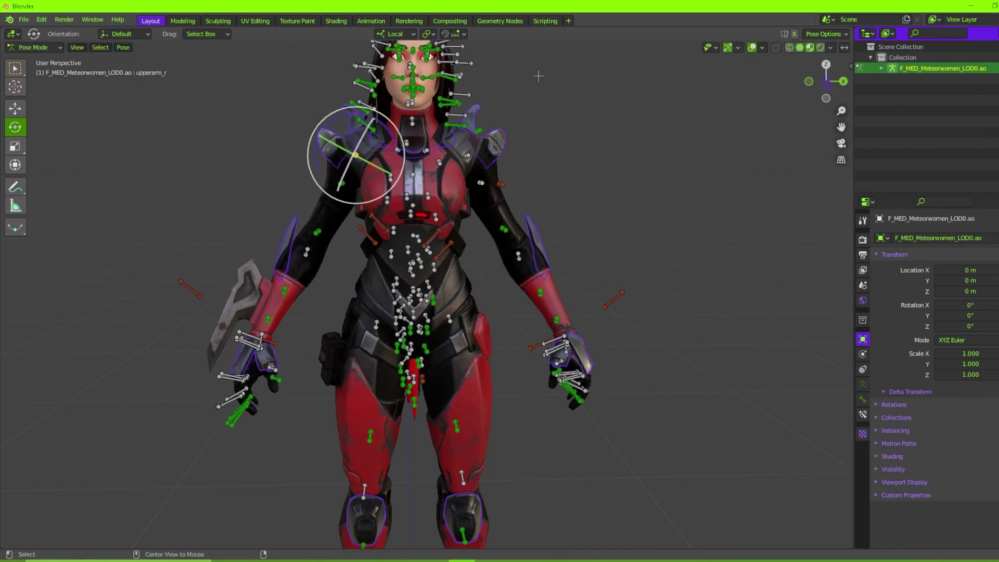
{"action": "key", "text": "ctrl+Tab"}
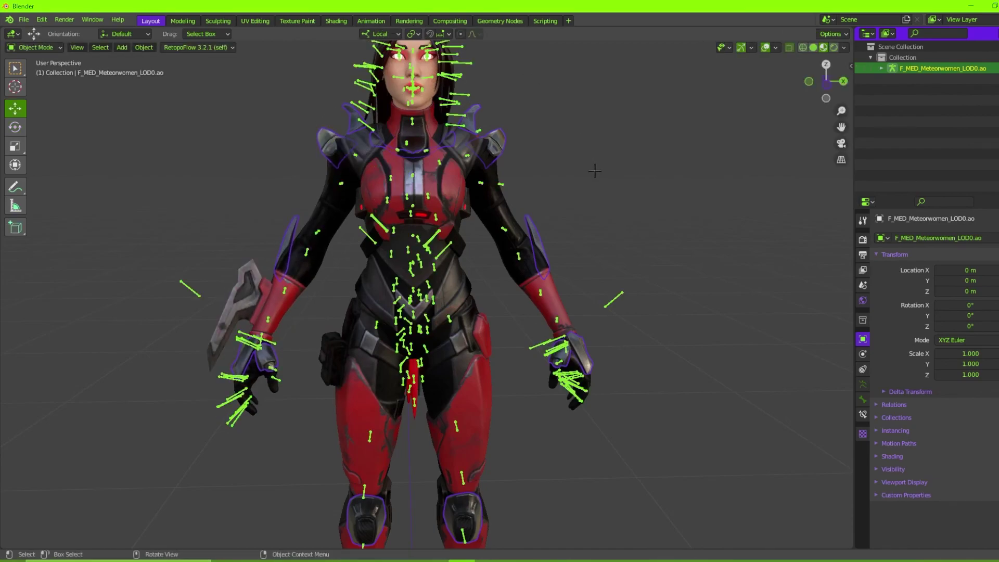
{"action": "key", "text": "alt+a"}
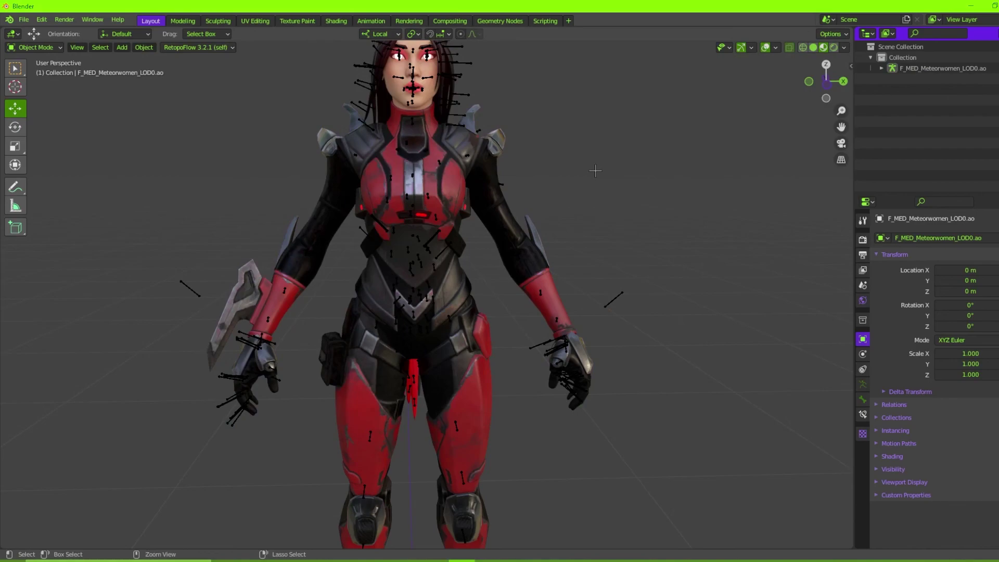